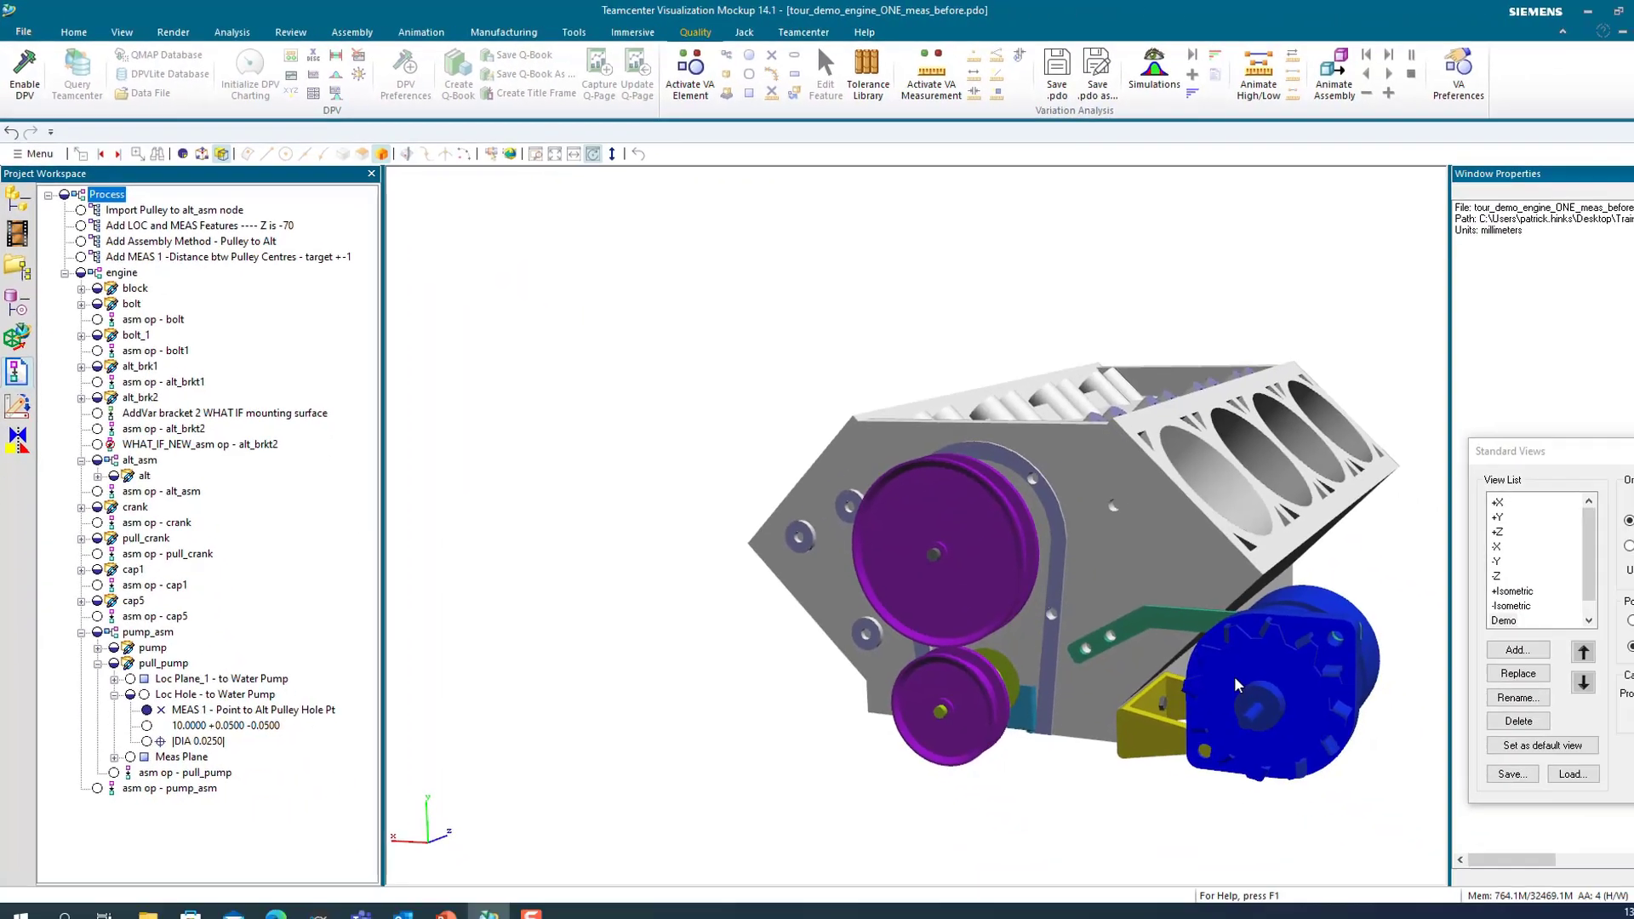
- Select the alternator in the model, then the alt_asm node in the Project Workspace tree
click(1209, 664)
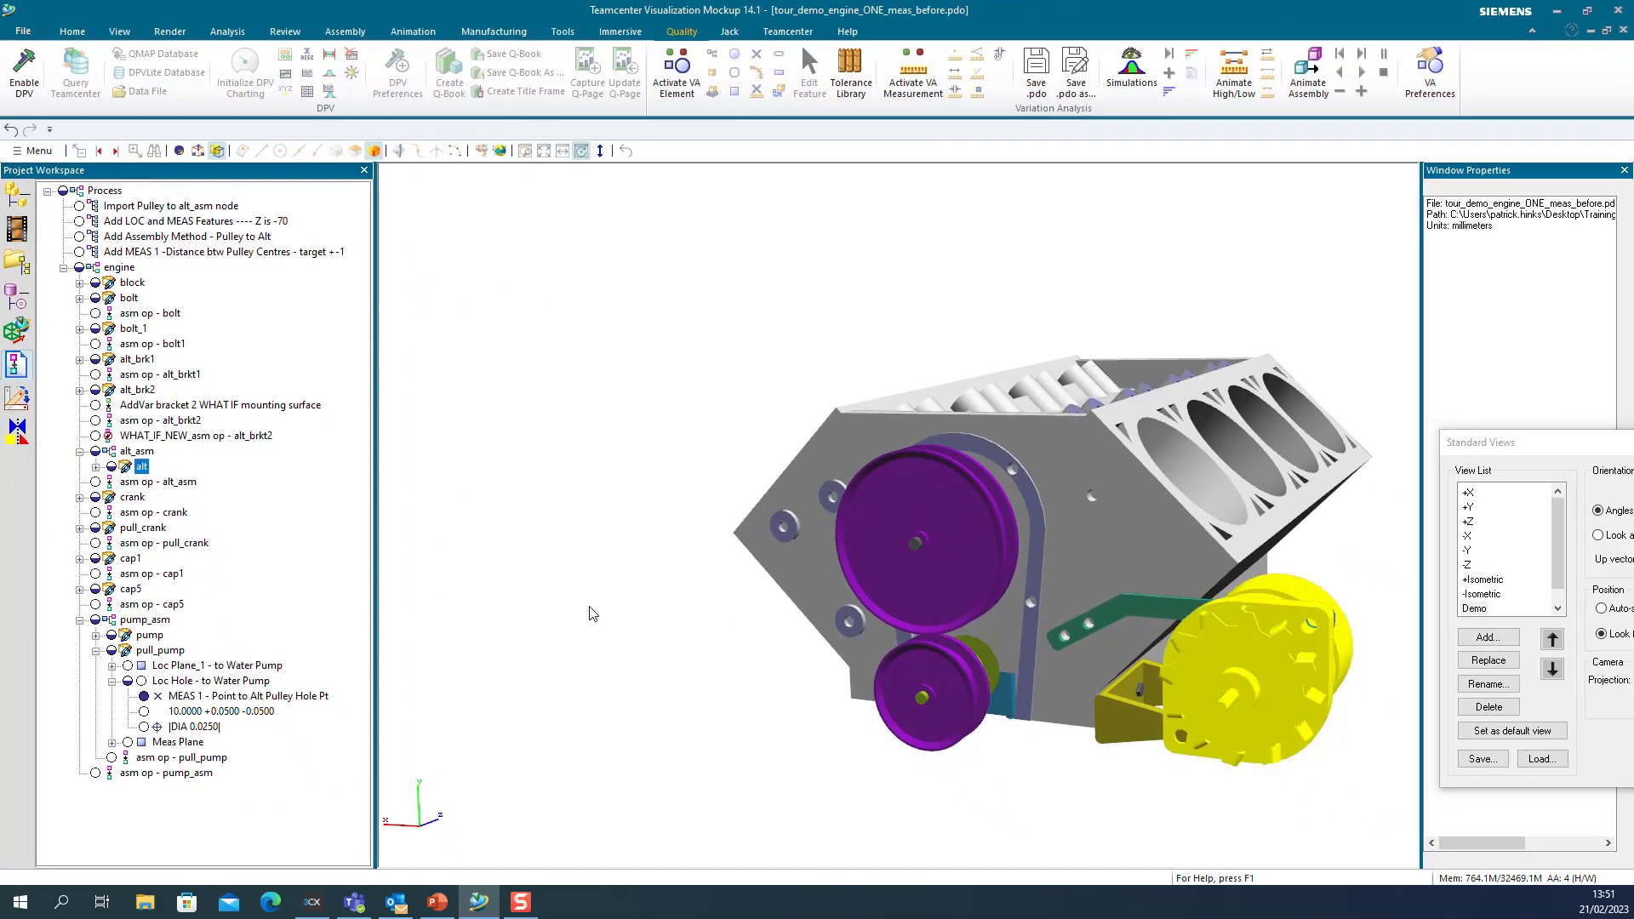
click(151, 453)
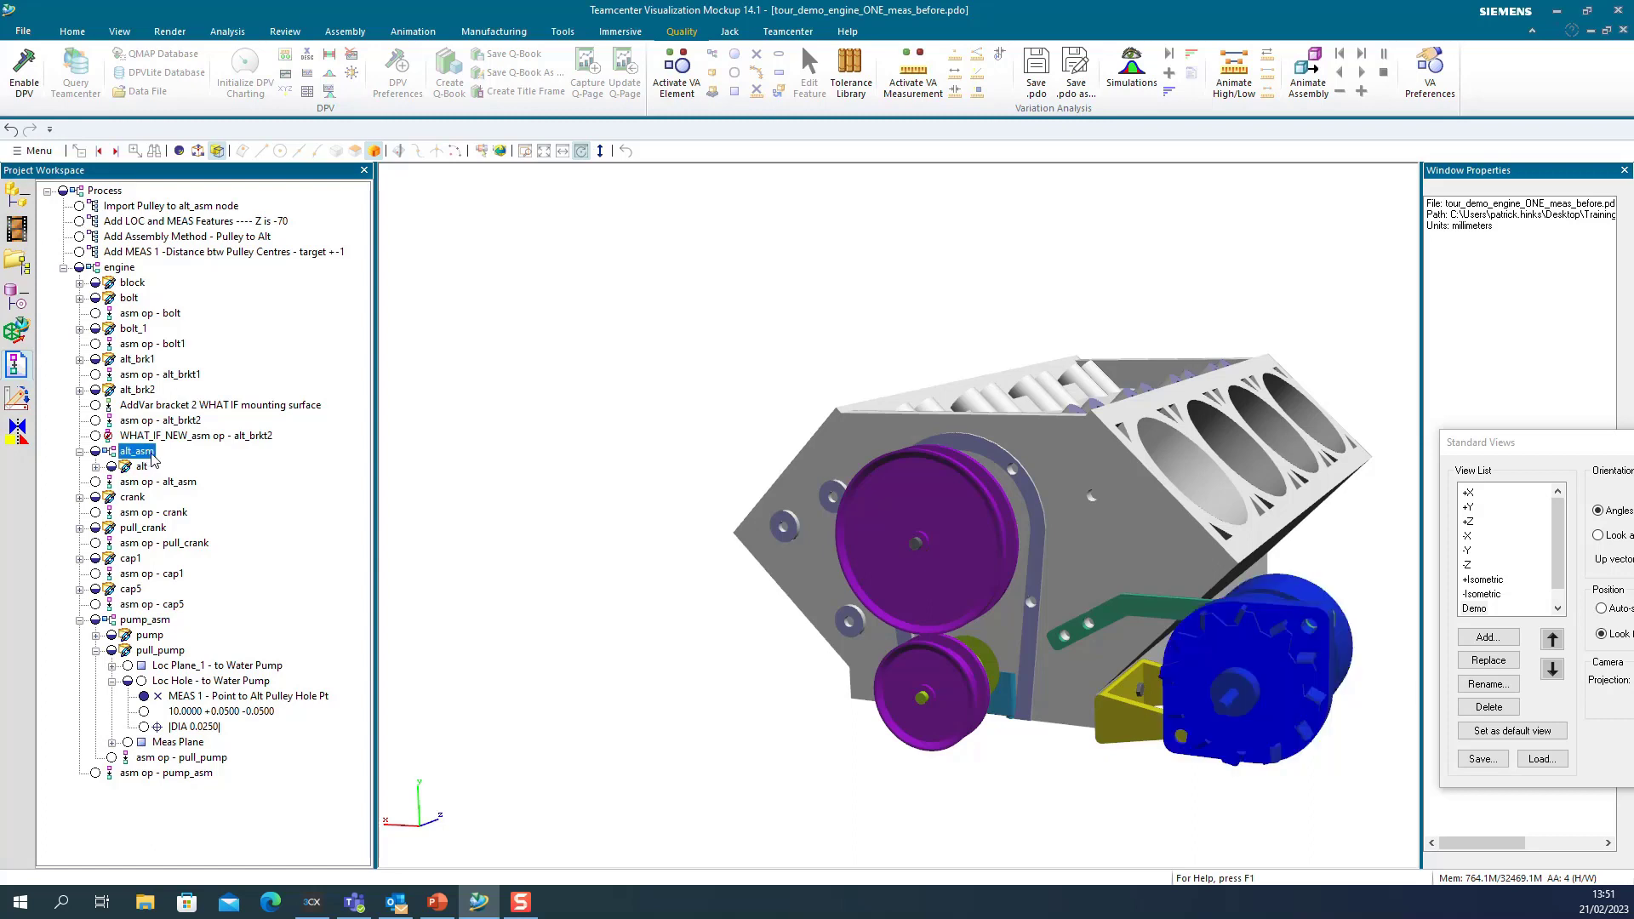
- Import the part pulley_alternator.jt into the alt_asm assembly
right_click(148, 456)
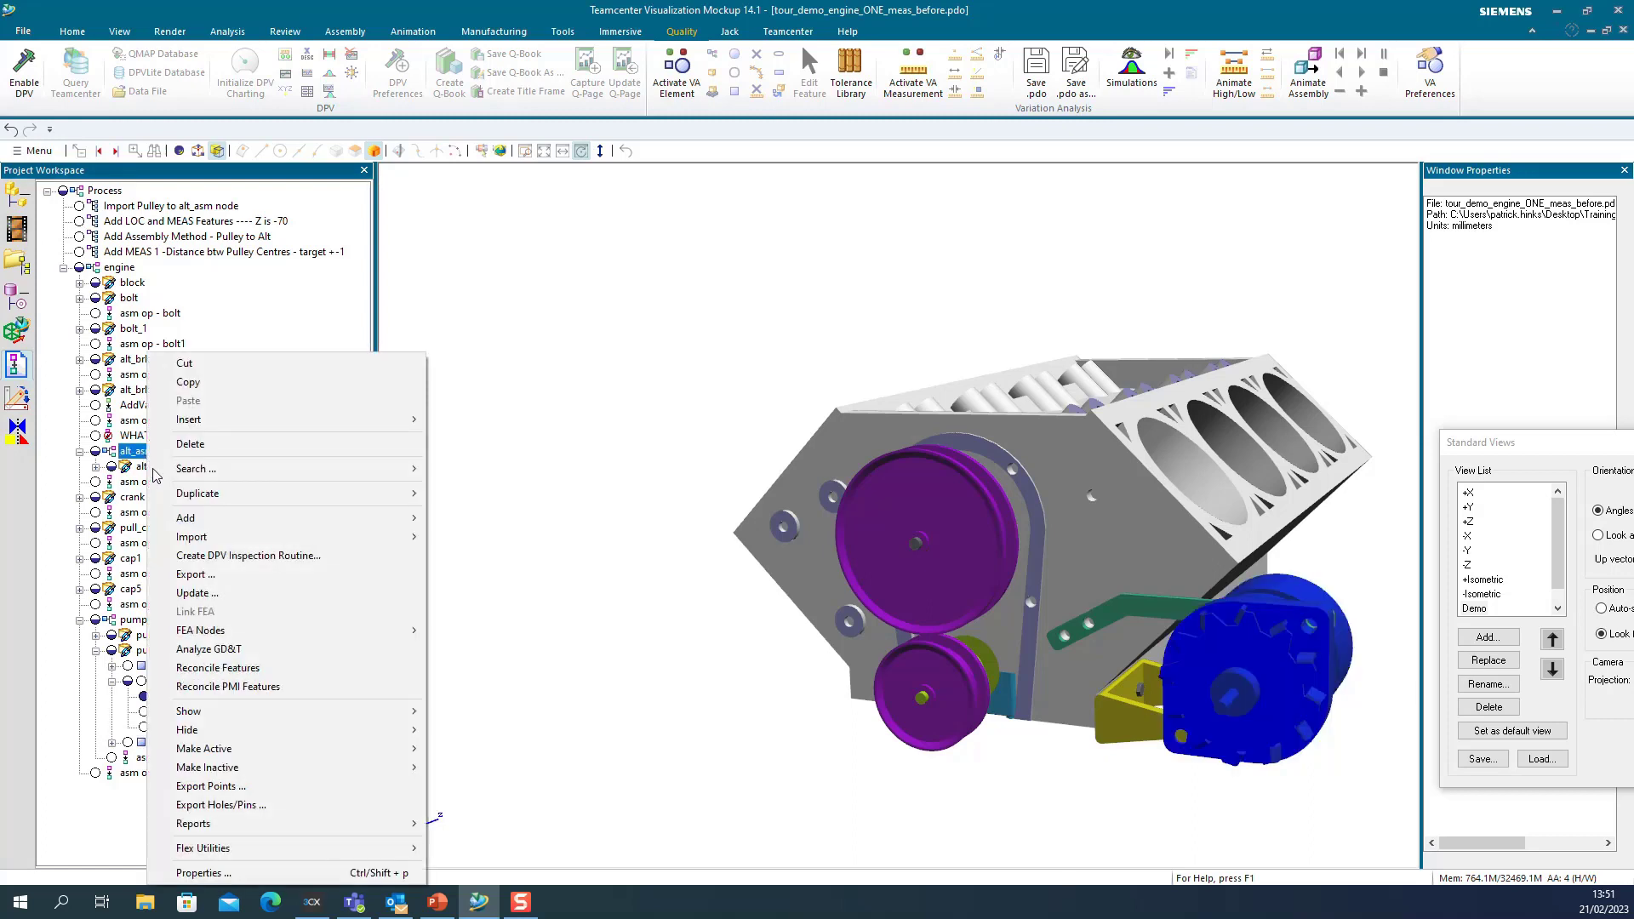
mouse_move(416, 534)
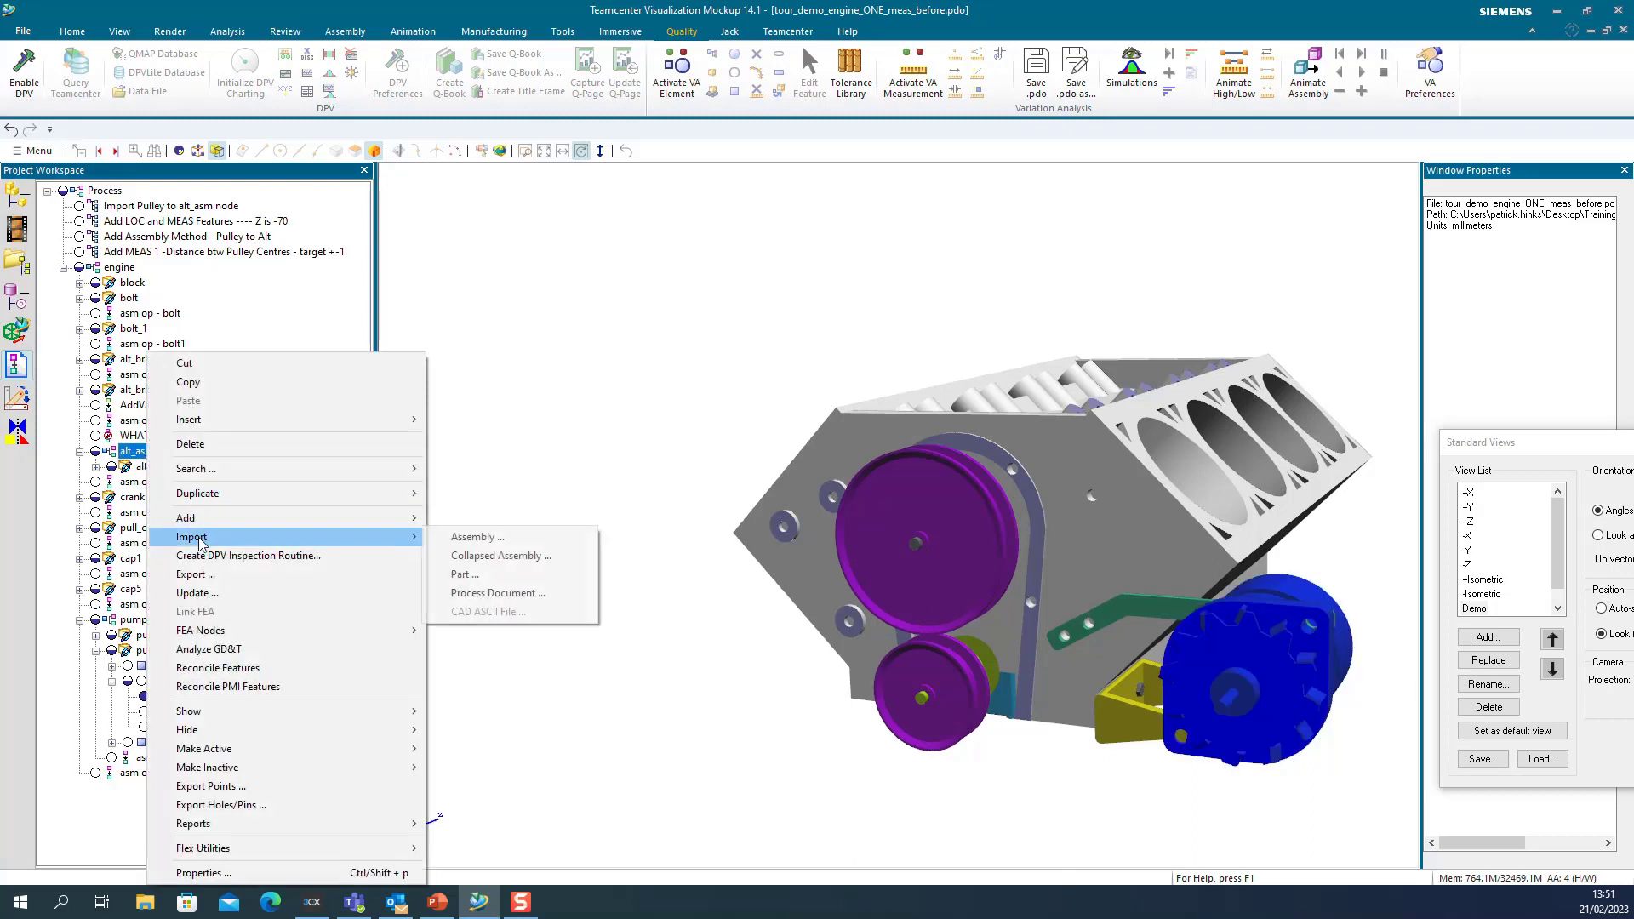
click(464, 575)
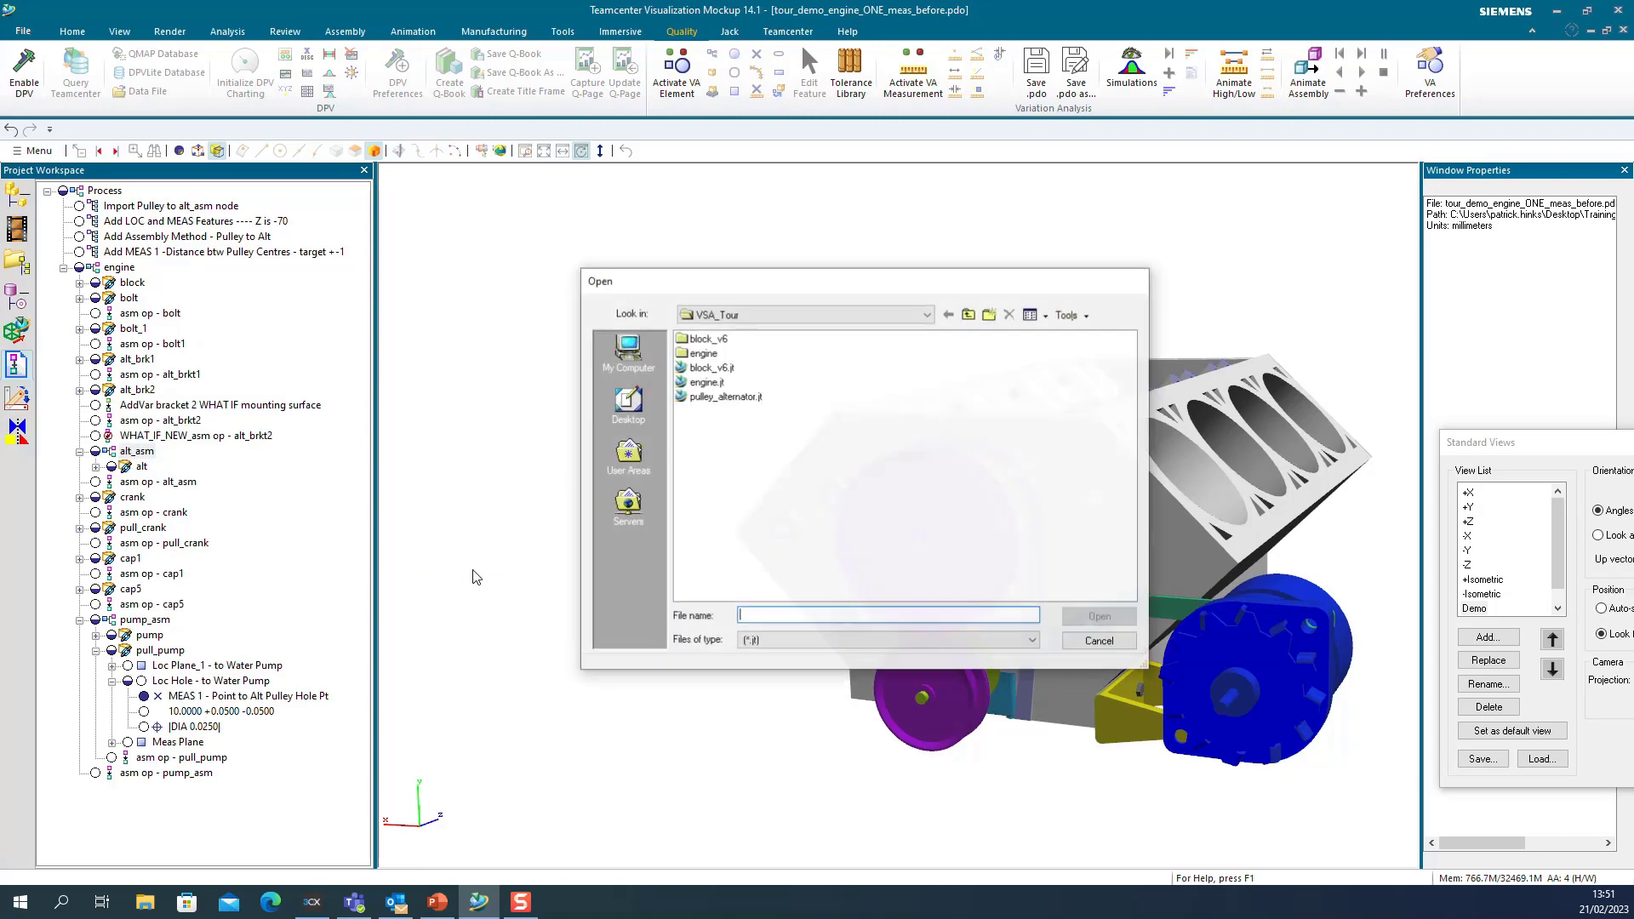
double_click(692, 387)
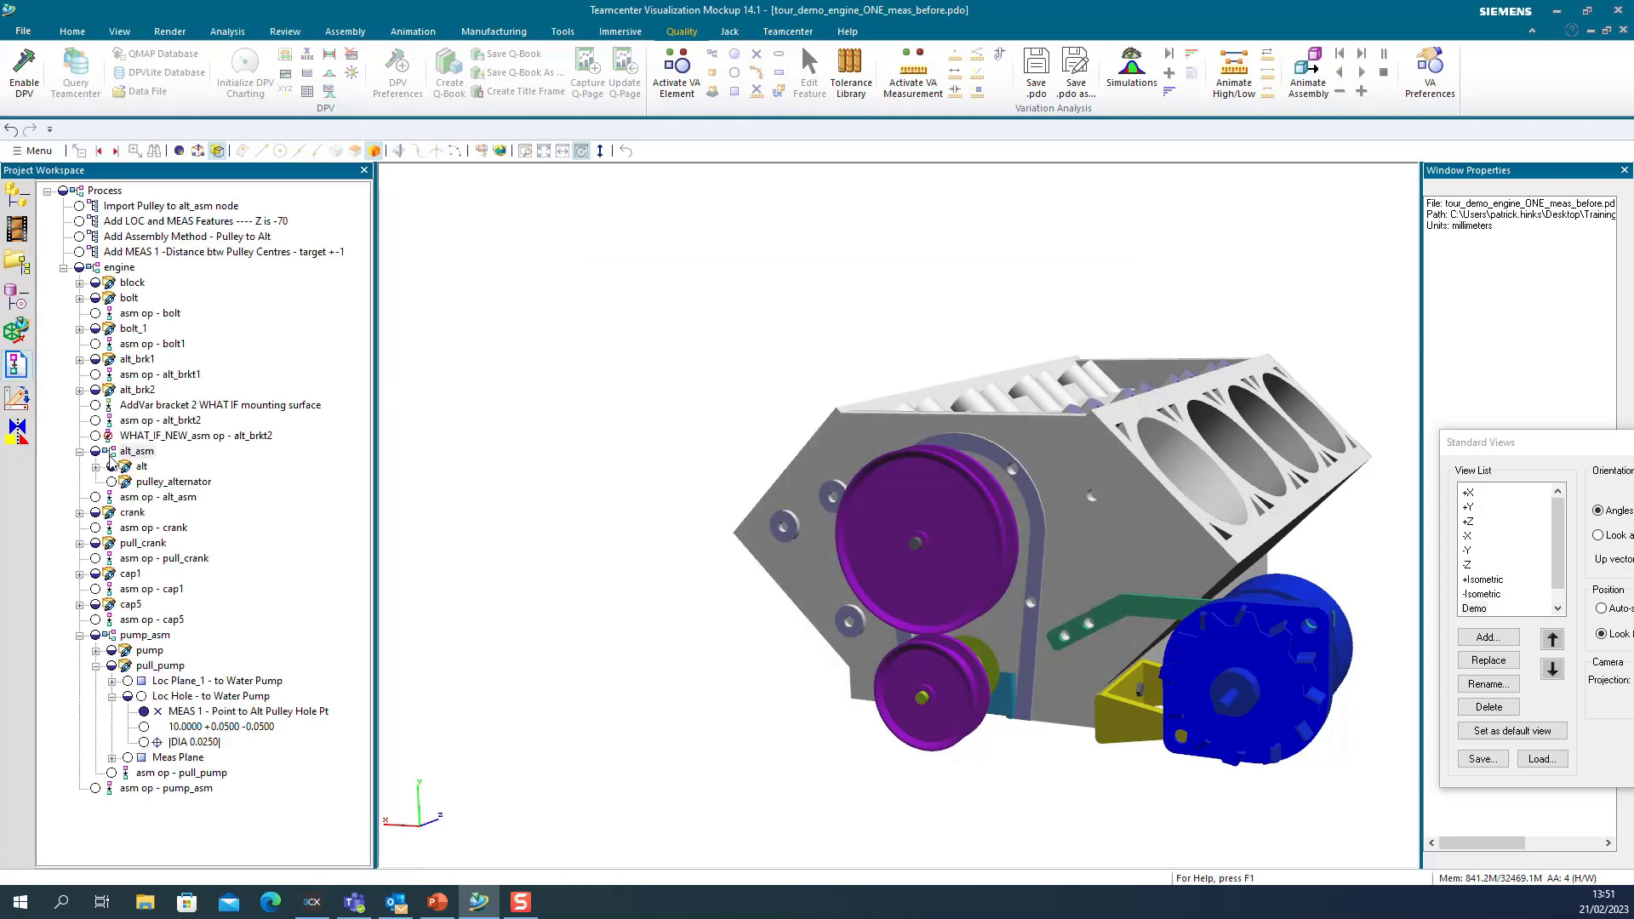
- Display only the imported pulley_alternator in the 3D view
click(112, 483)
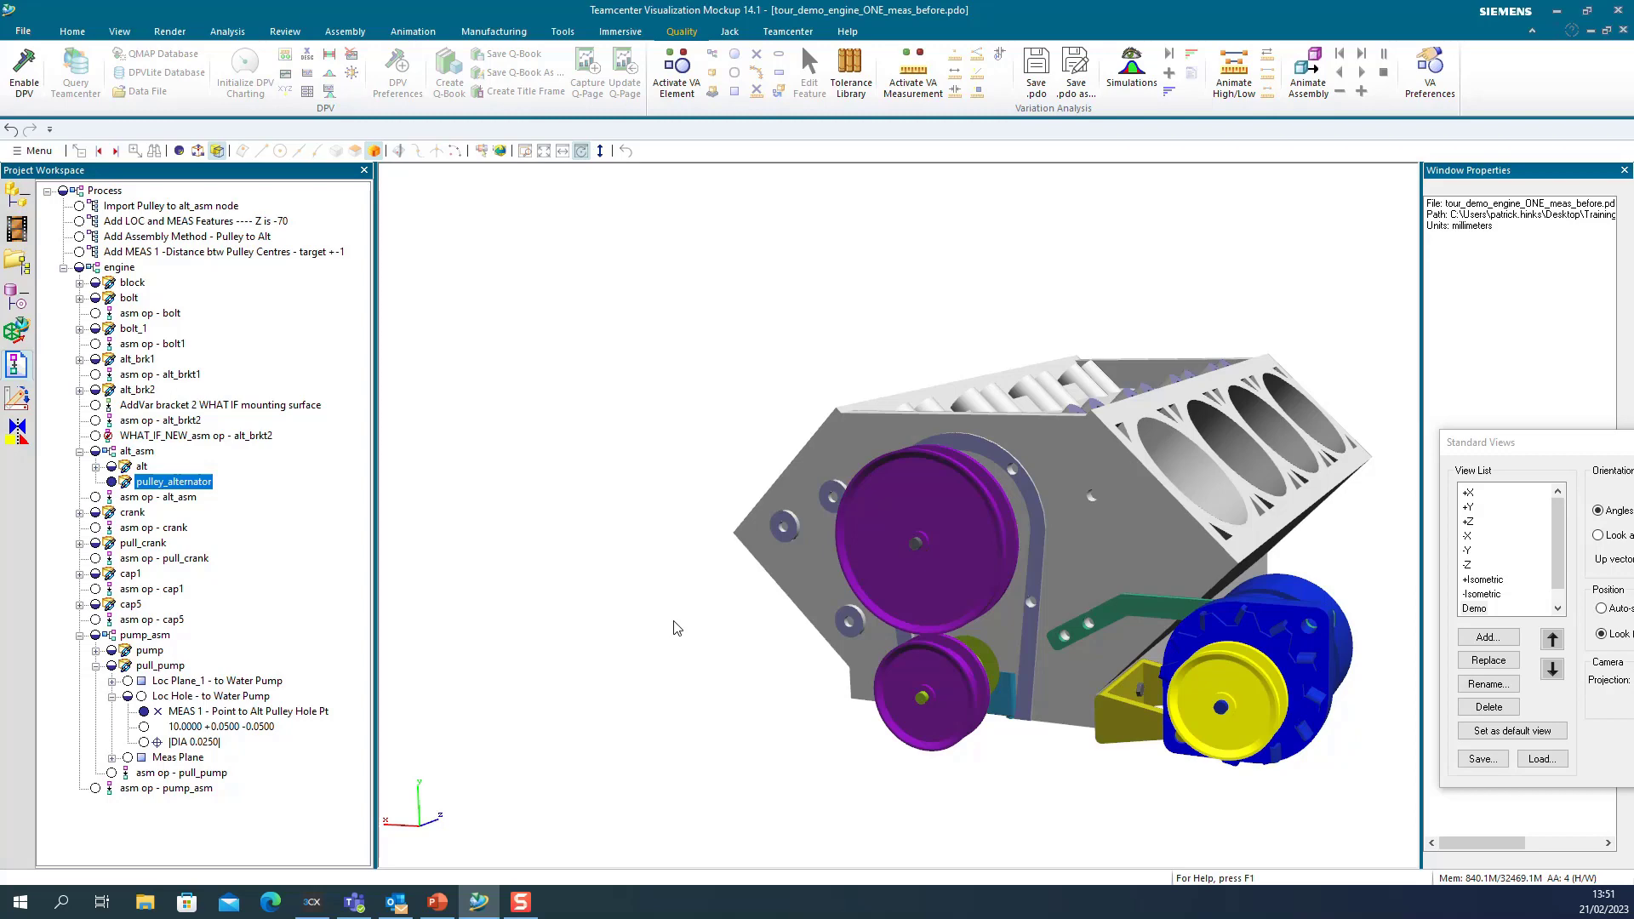
right_click(1227, 683)
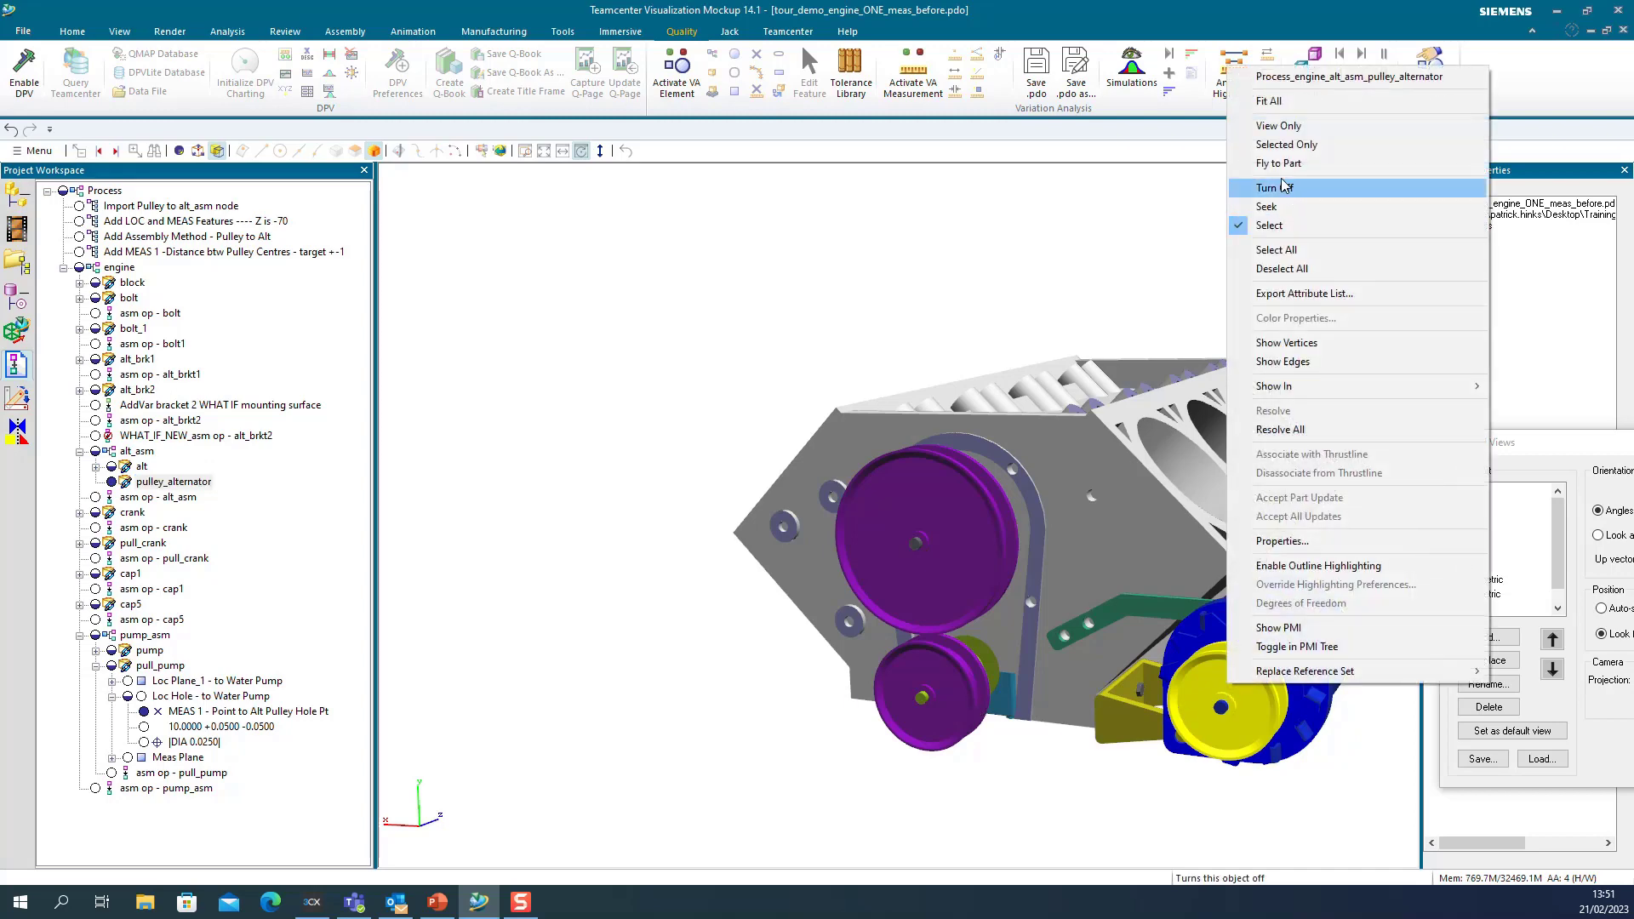
click(1273, 127)
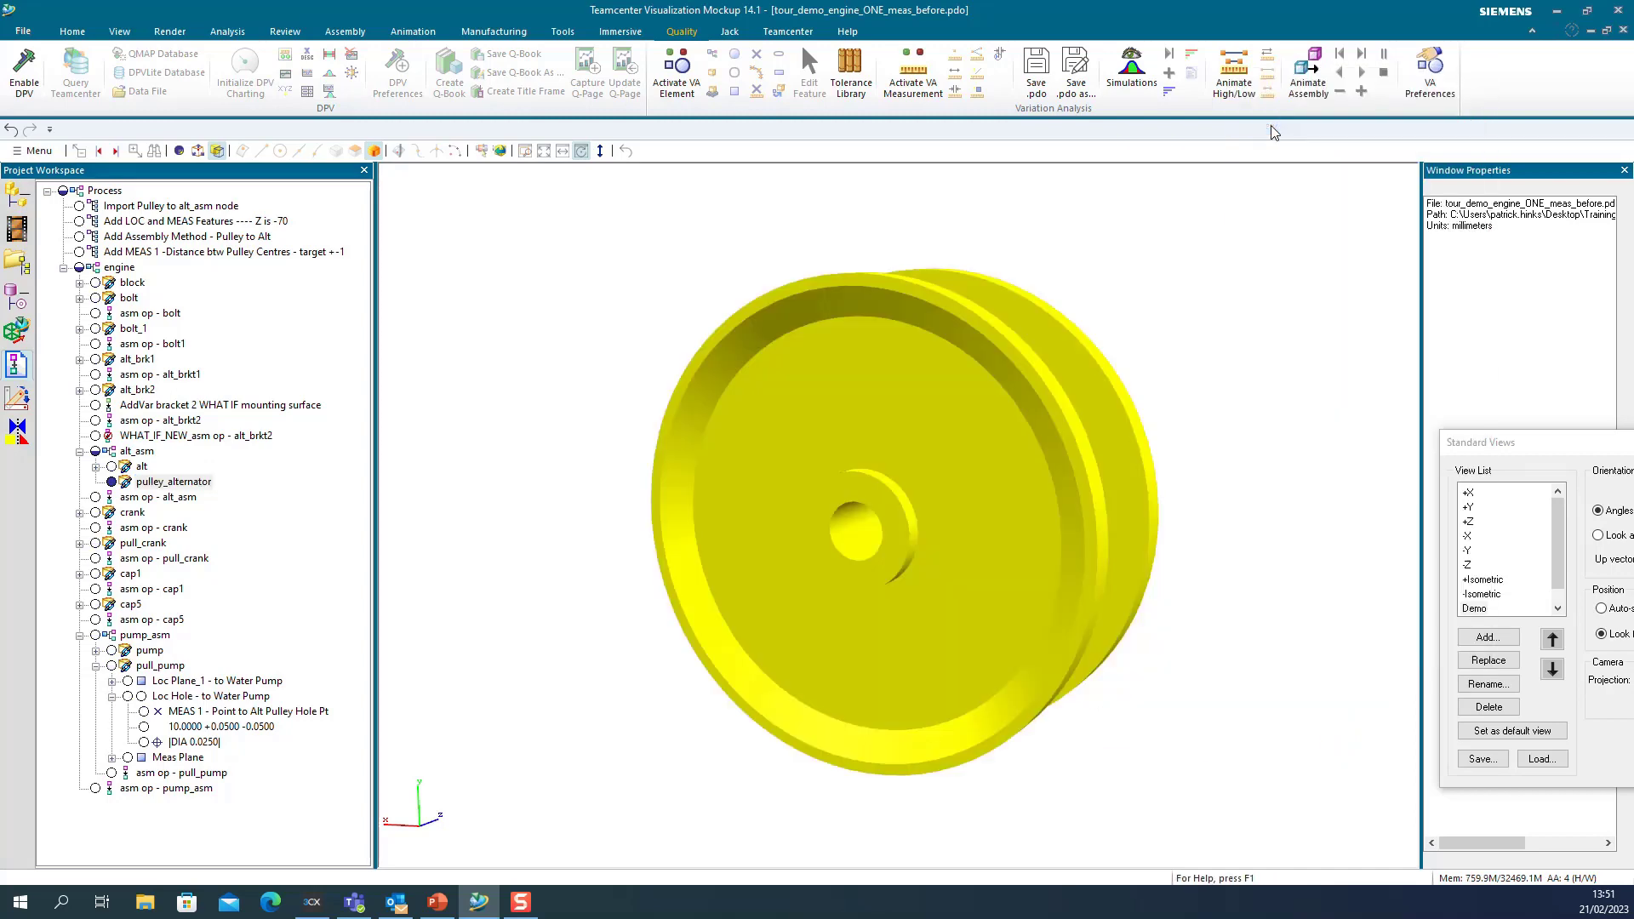
- Define a Hole feature on the pulley's bore
click(933, 201)
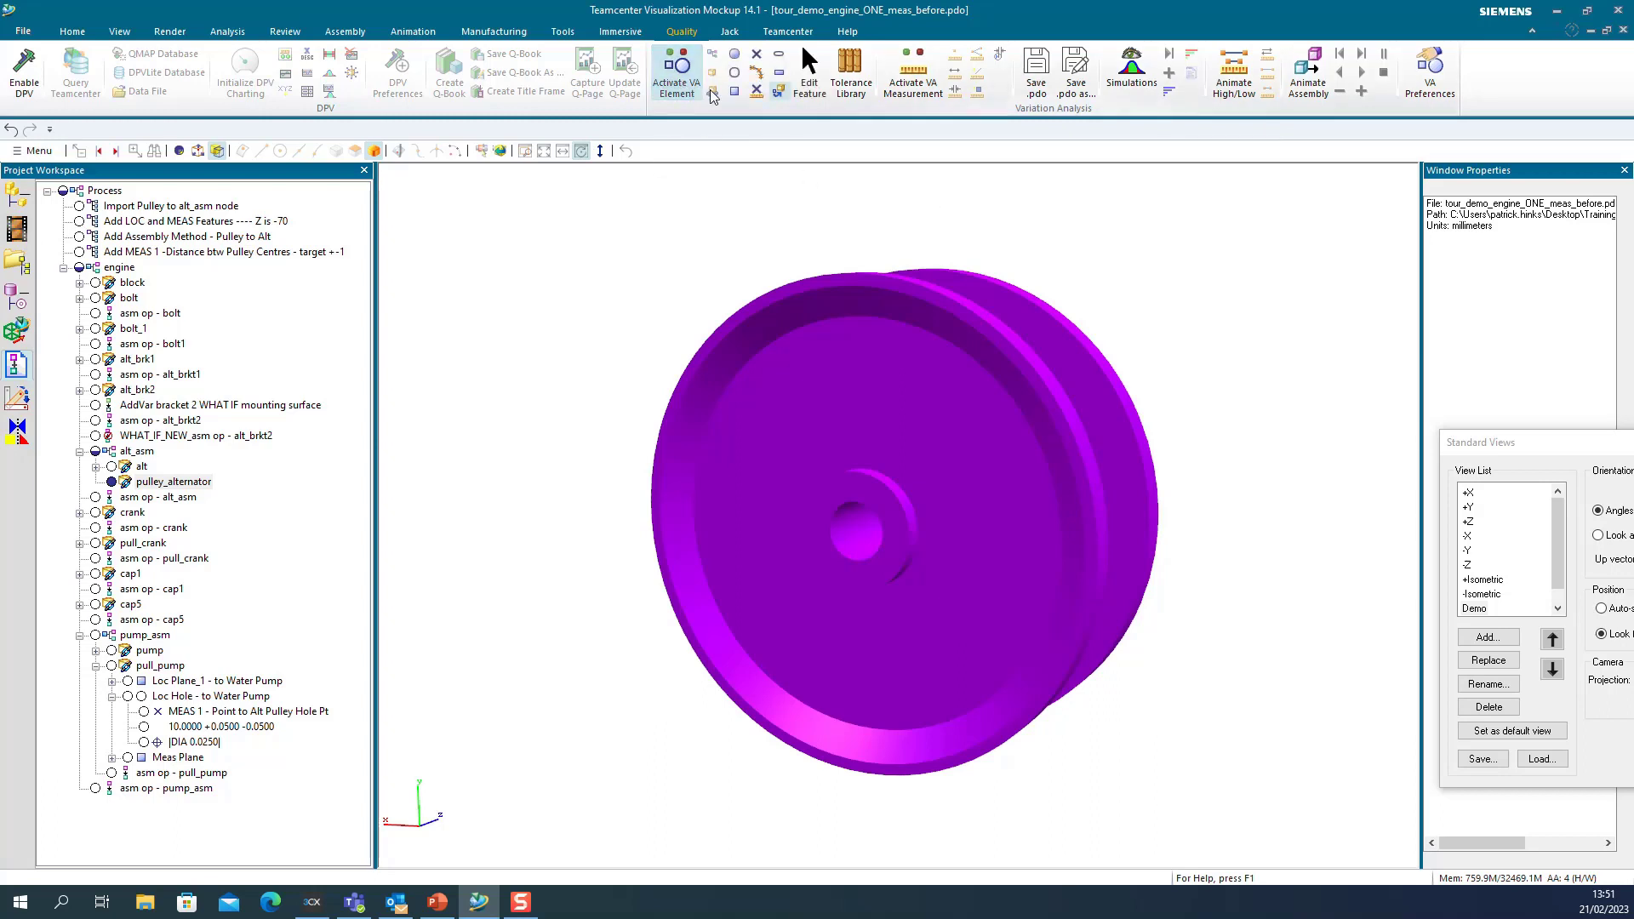
click(735, 75)
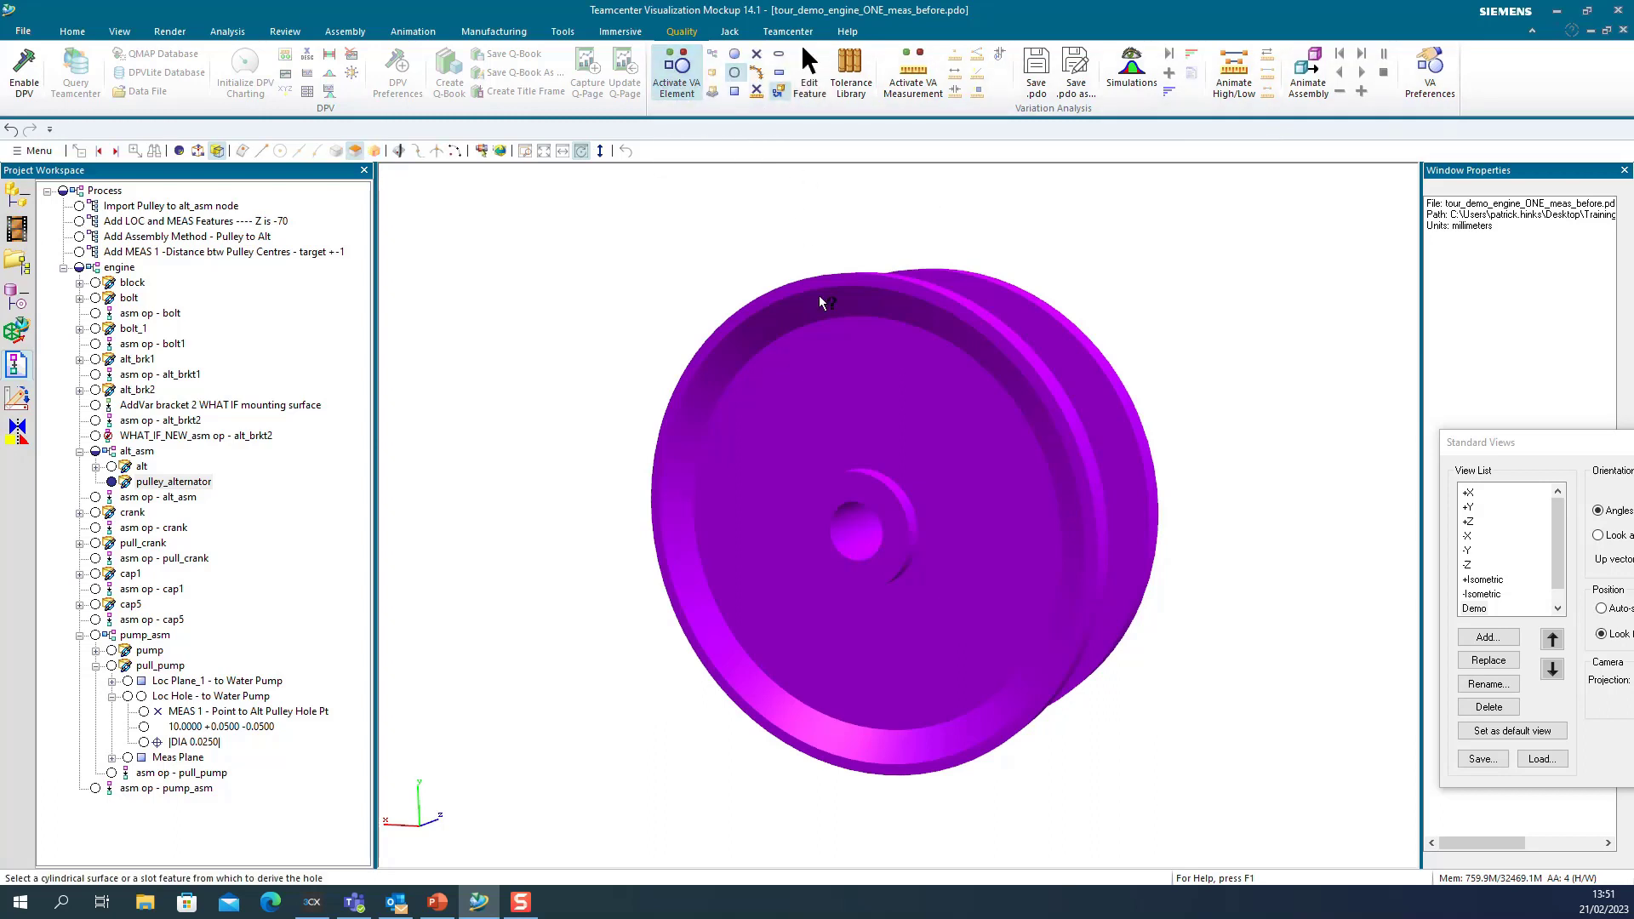
click(868, 547)
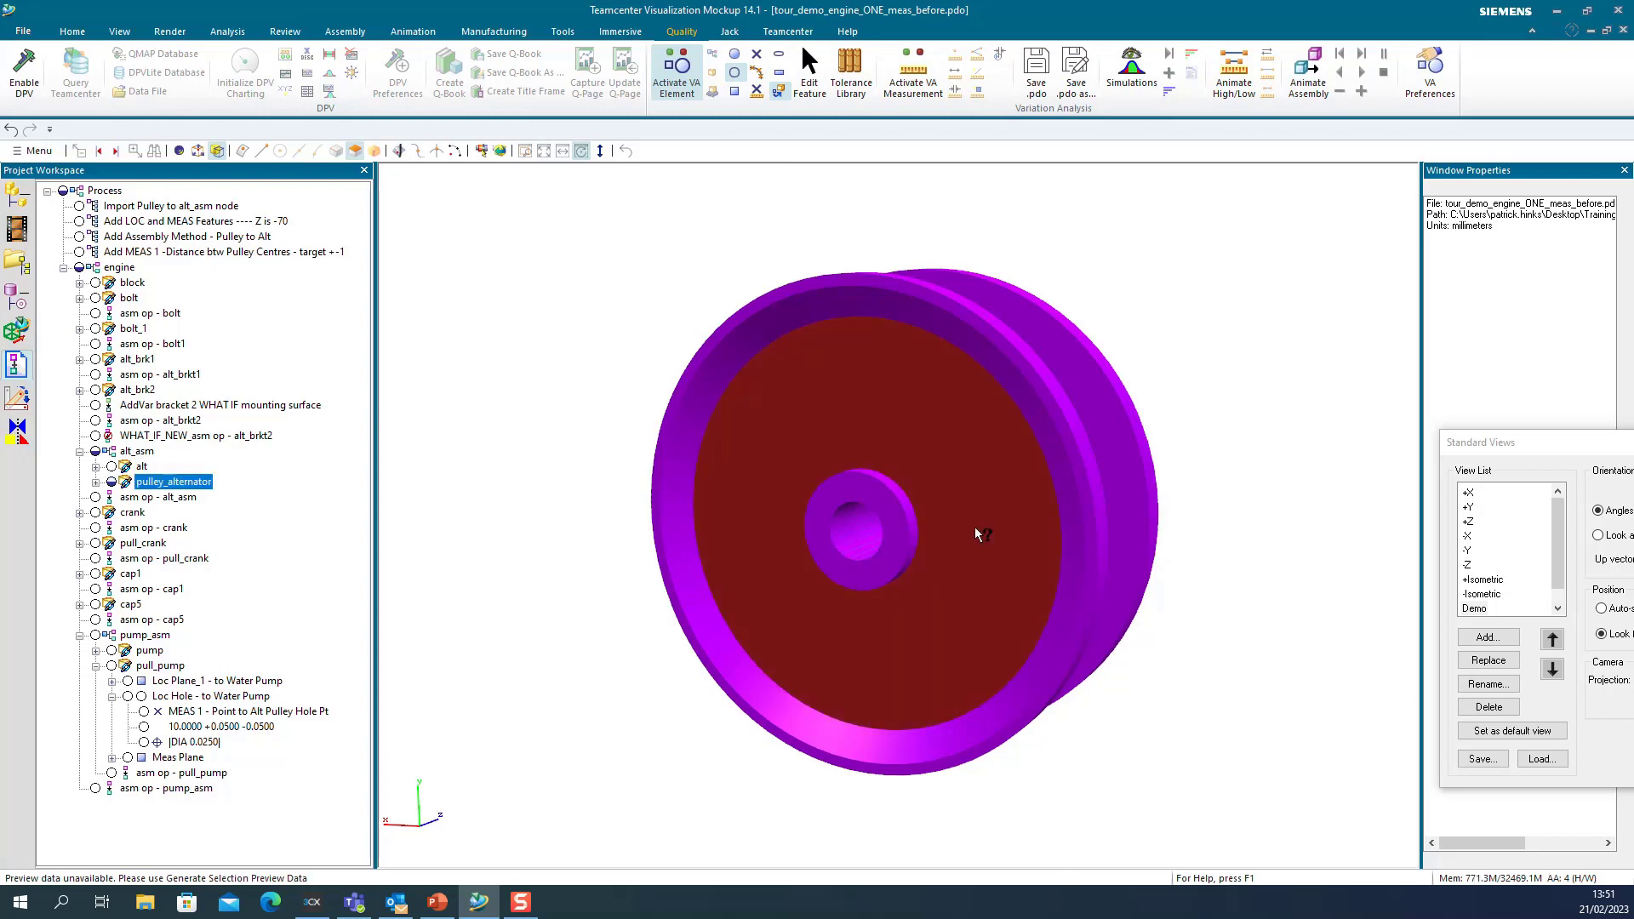
- Define a Plane feature on the pulley's hub face and expand pulley_alternator to list both features
middle_drag(1239, 474, 610, 471)
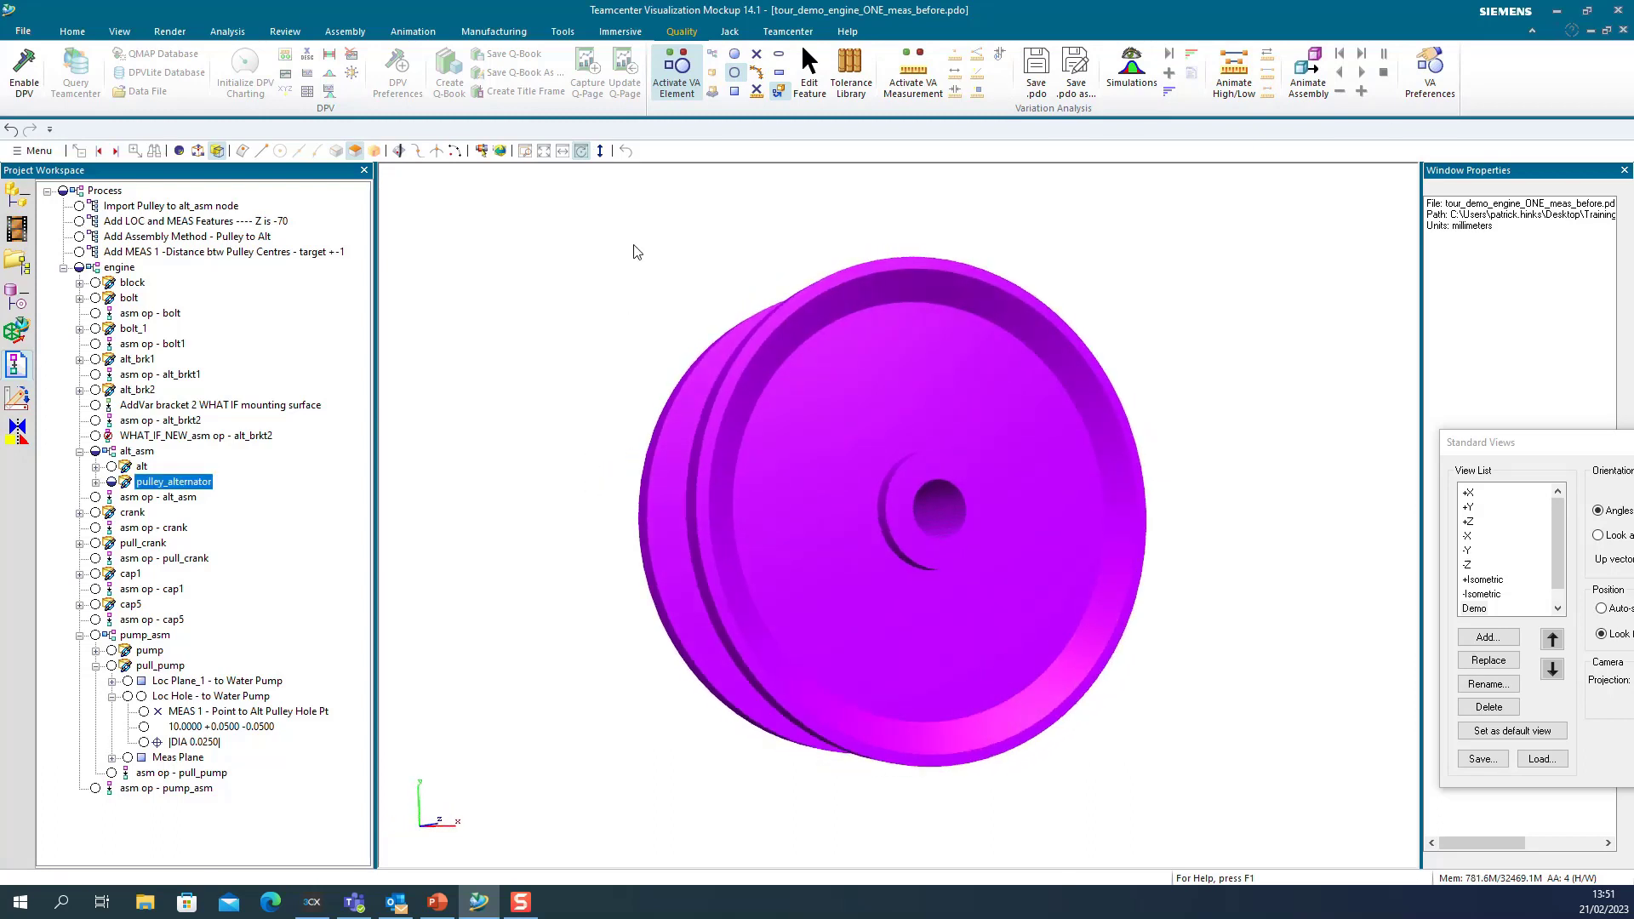
click(734, 91)
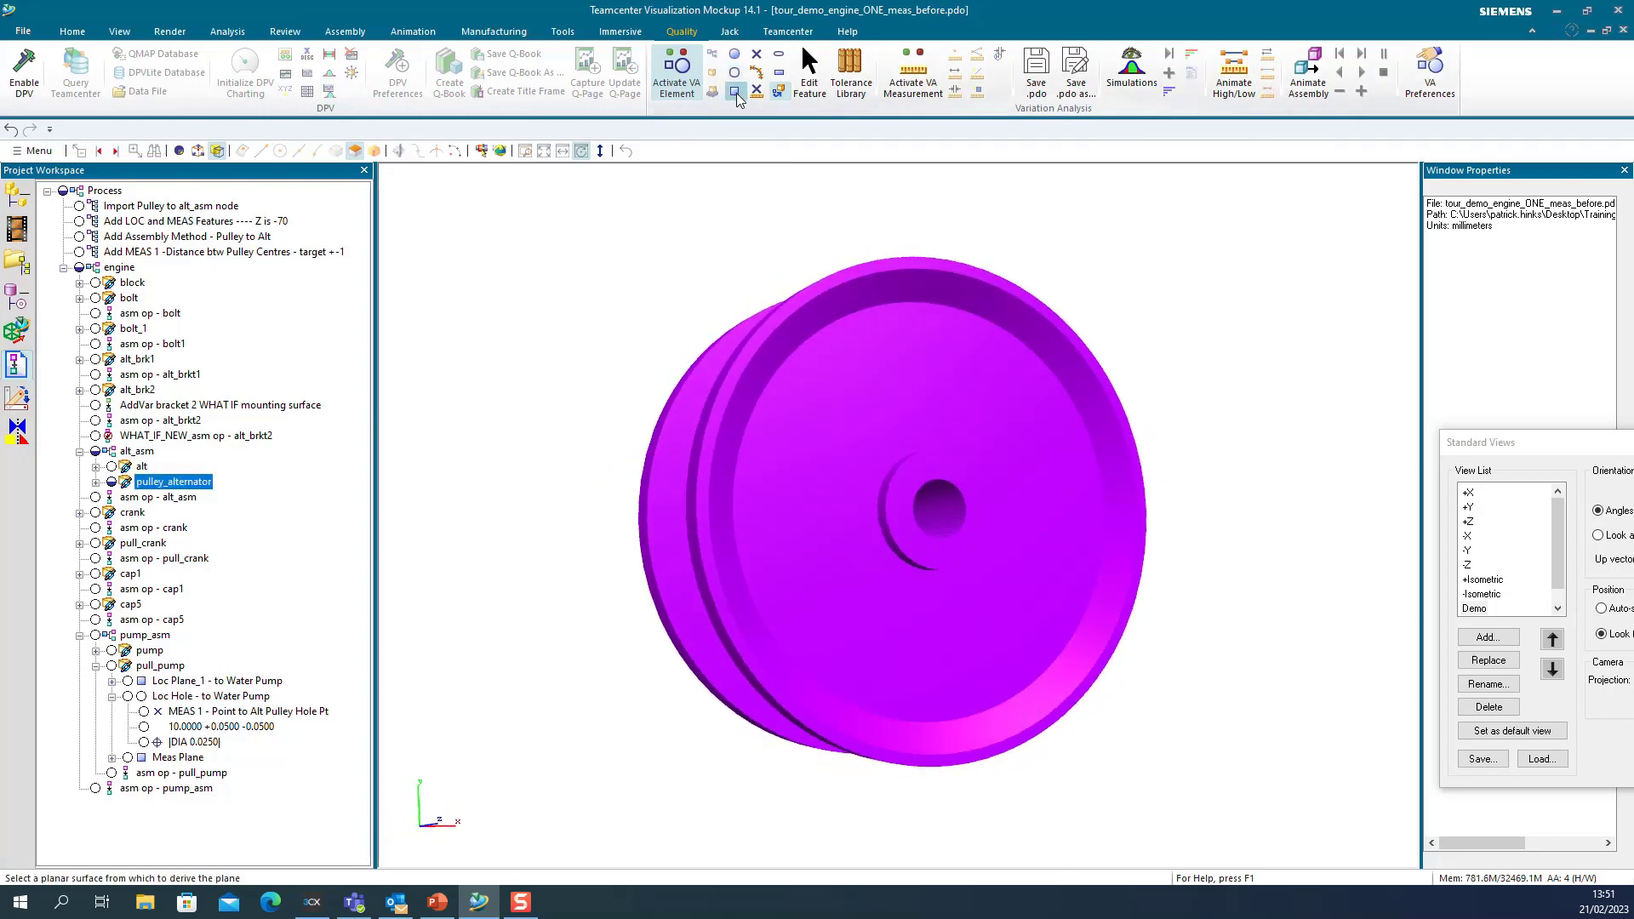
click(961, 474)
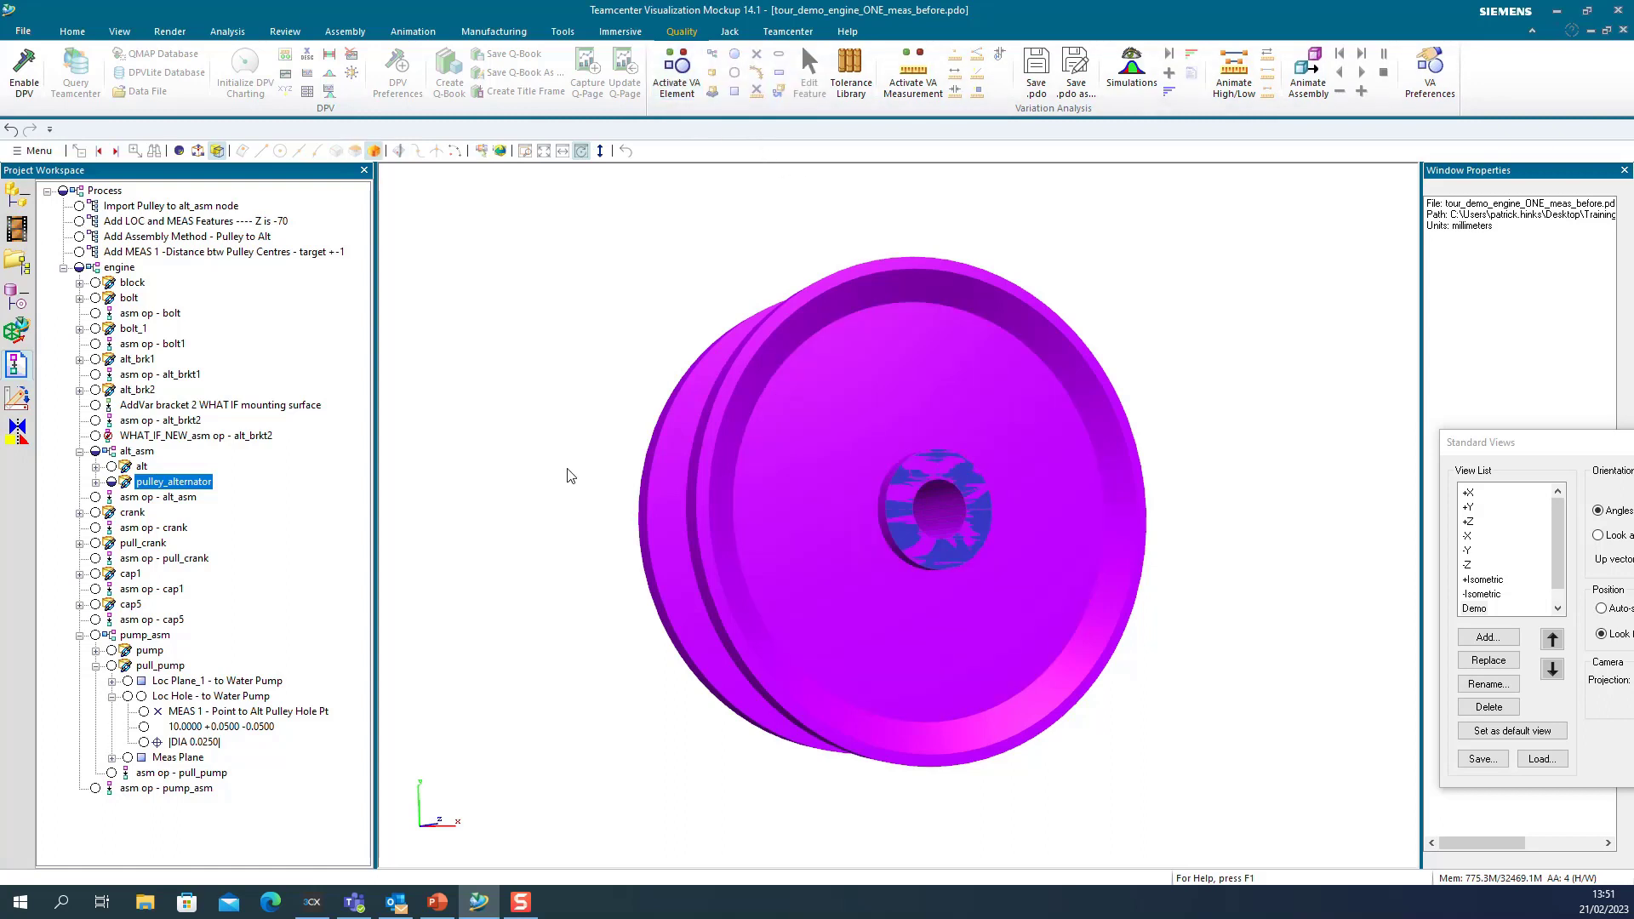
middle_drag(570, 468, 1276, 421)
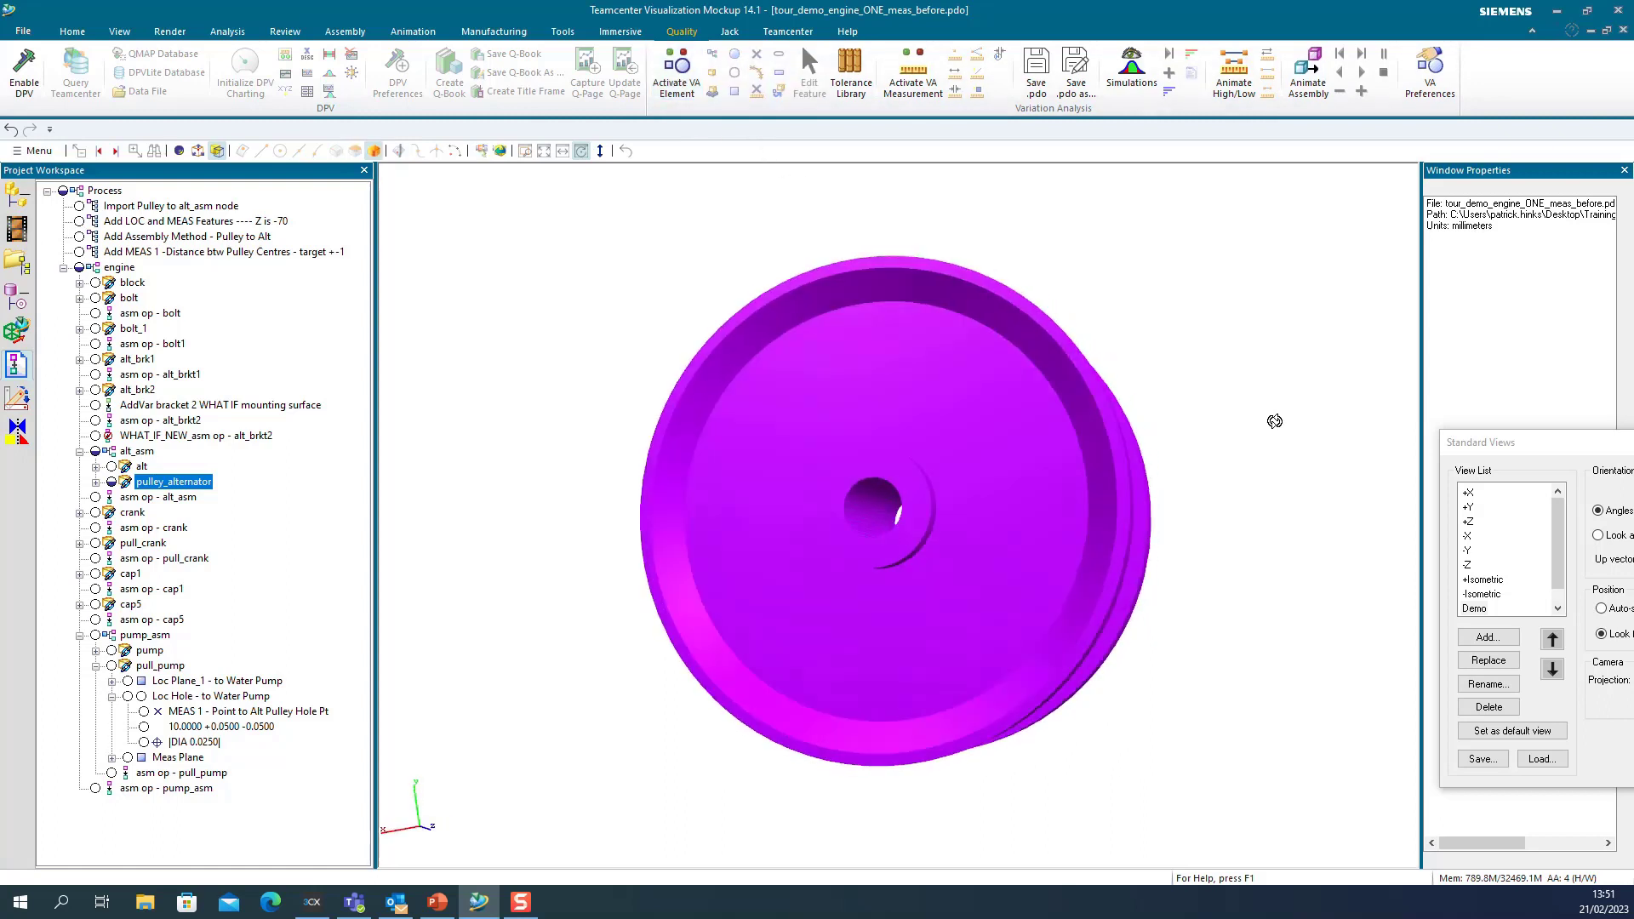
click(95, 482)
- Add a point feature named MEAS pt at Z -70 to the pulley's Hole feature
right_click(163, 499)
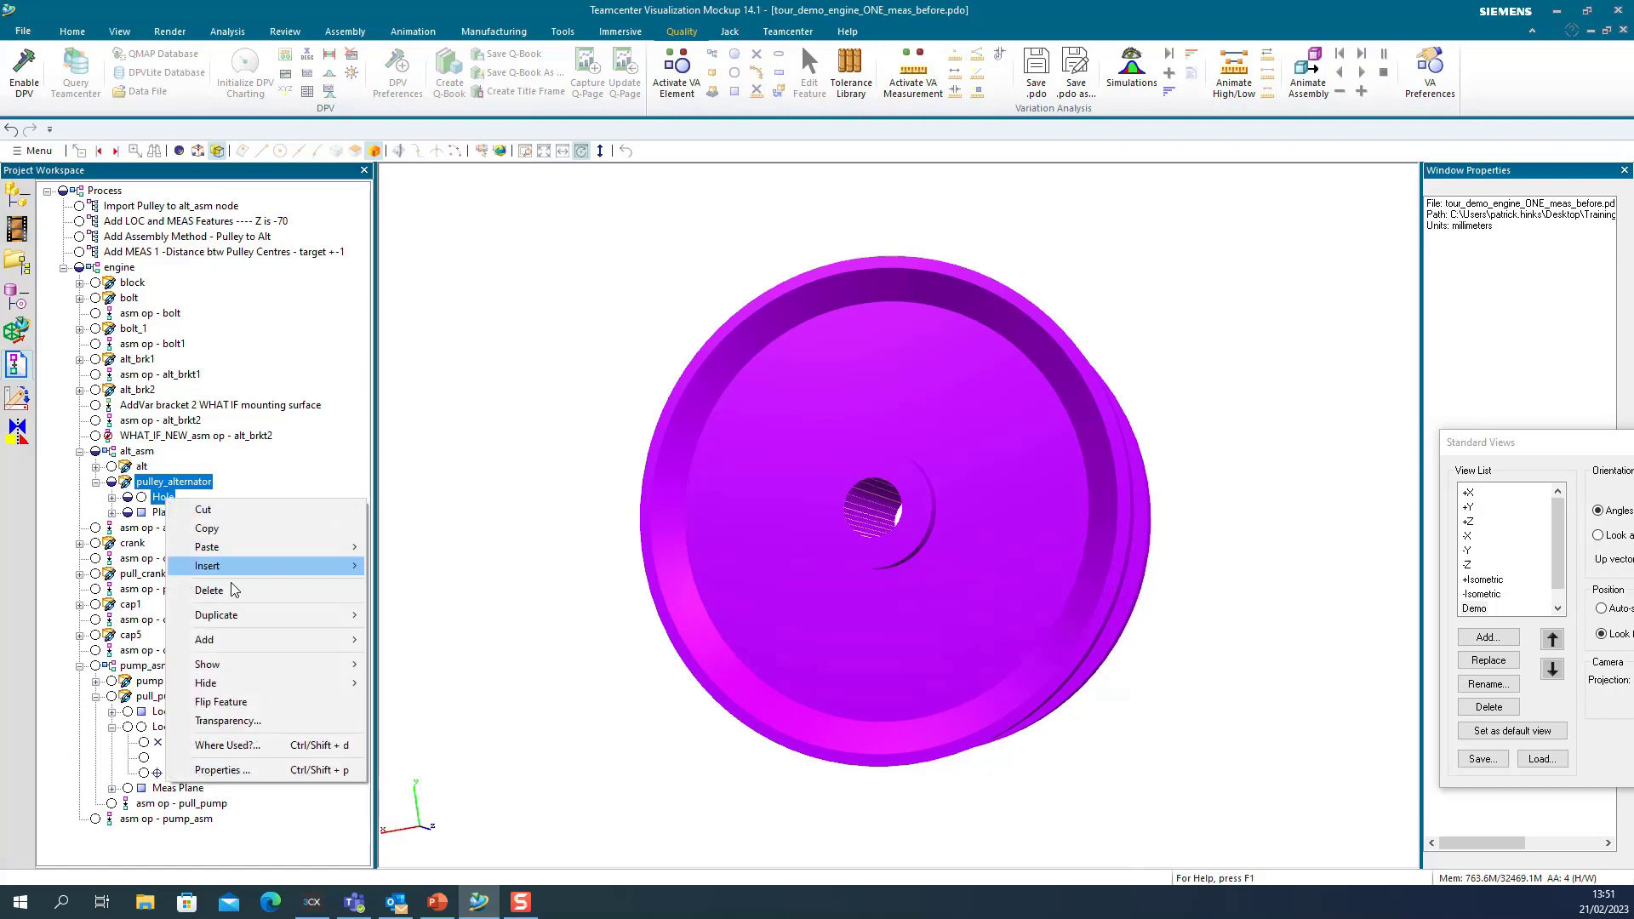
mouse_move(267, 640)
click(410, 646)
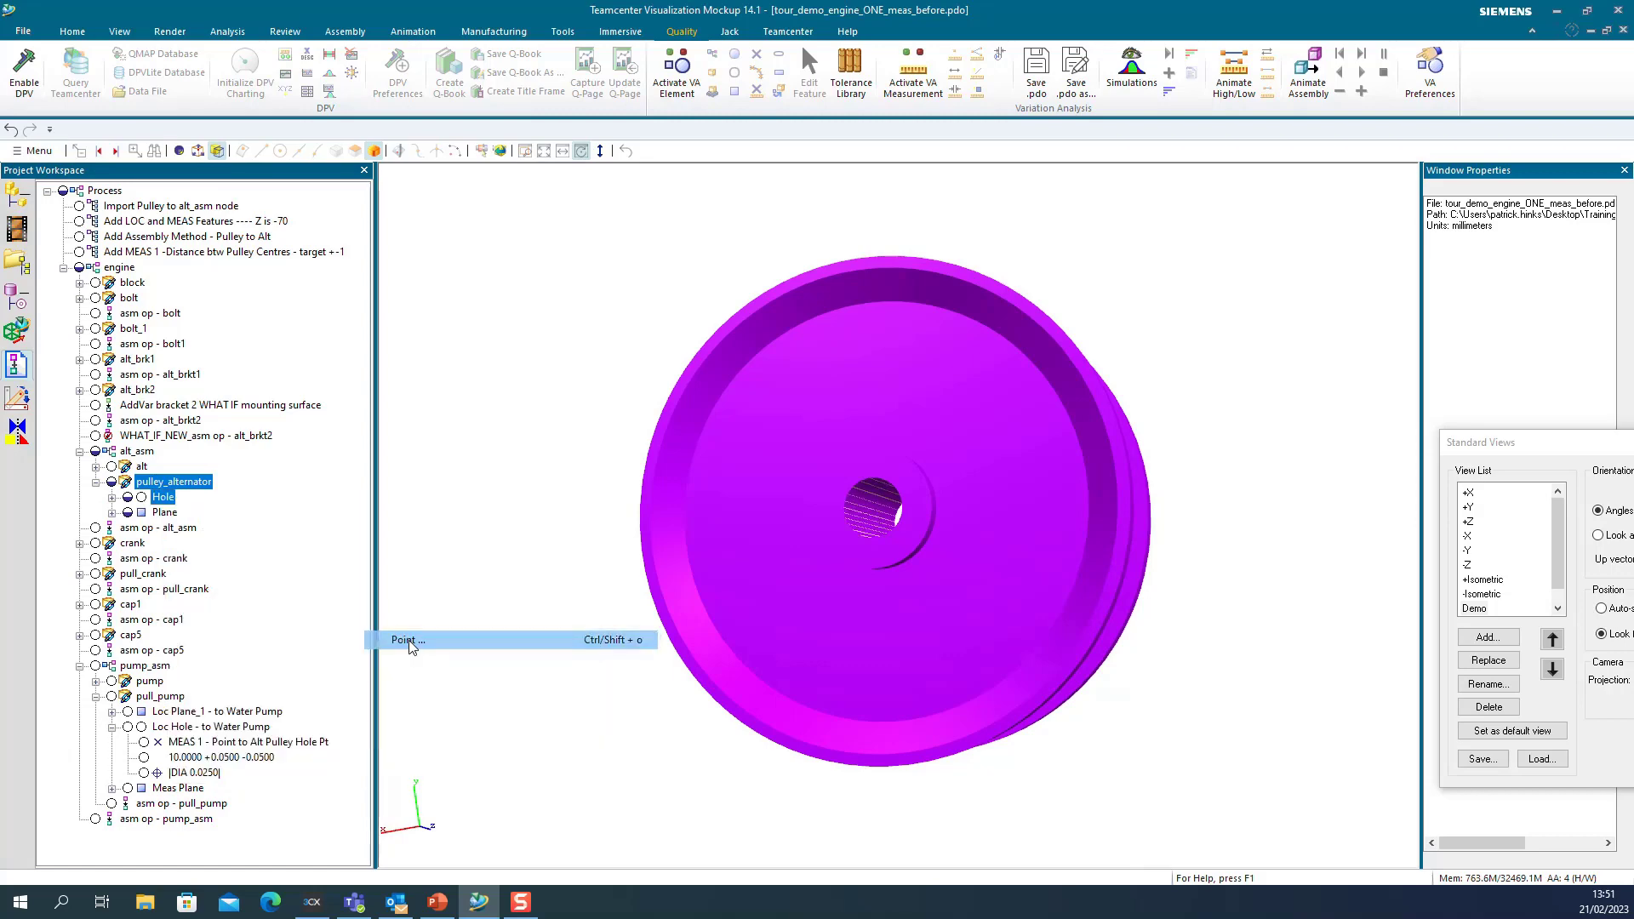
text(M)
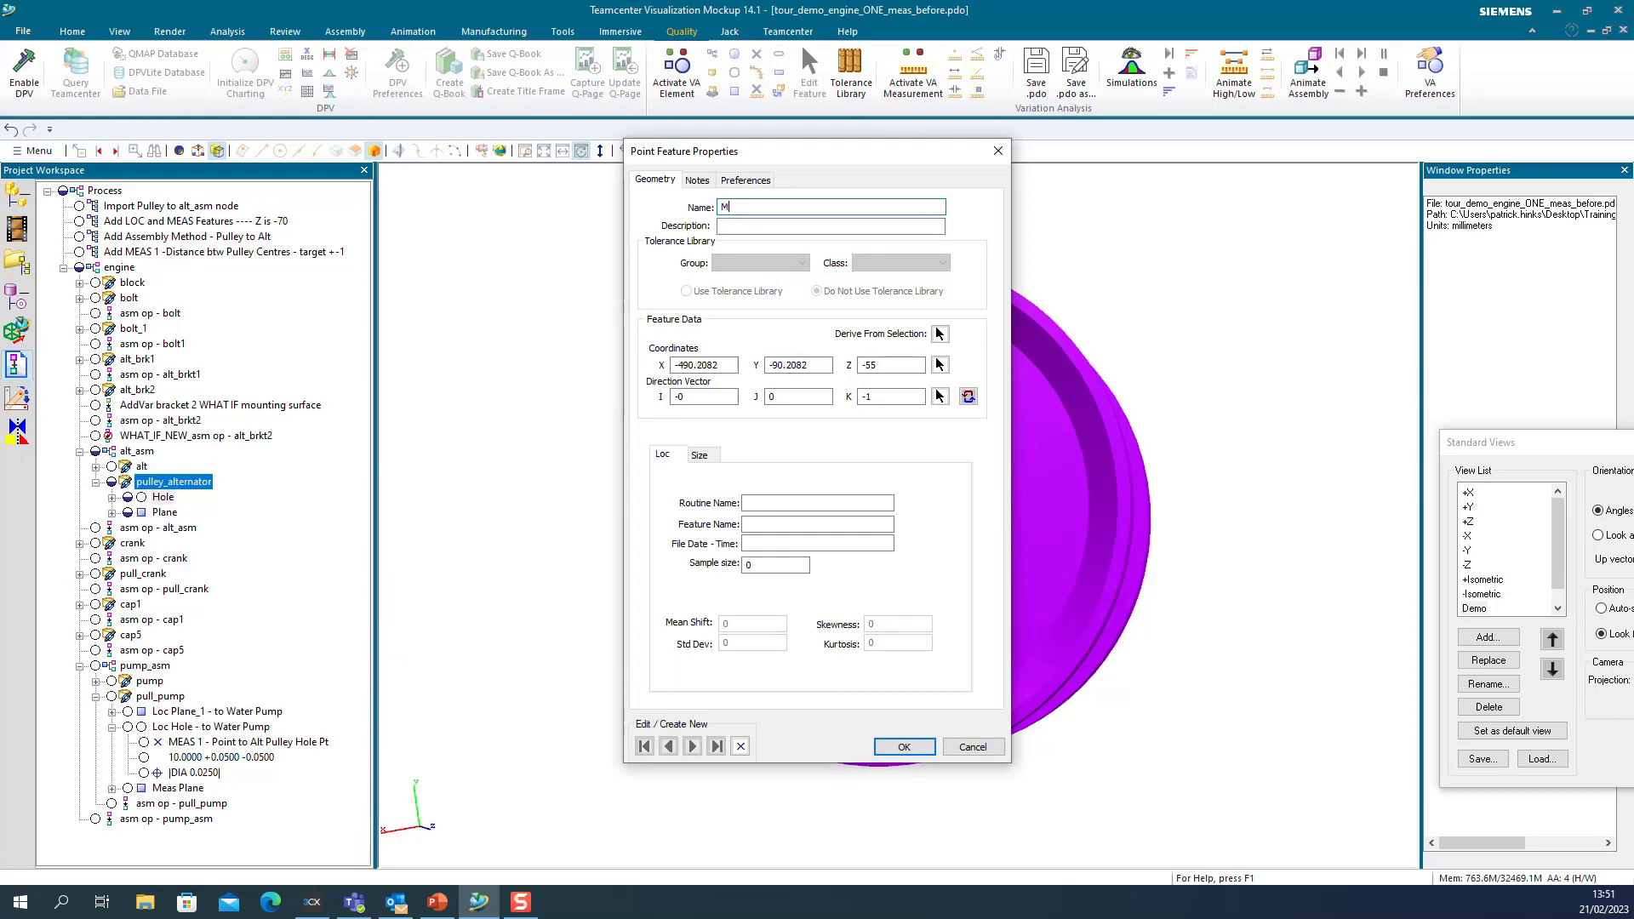
text(EAS pt)
double_click(878, 365)
text(-70)
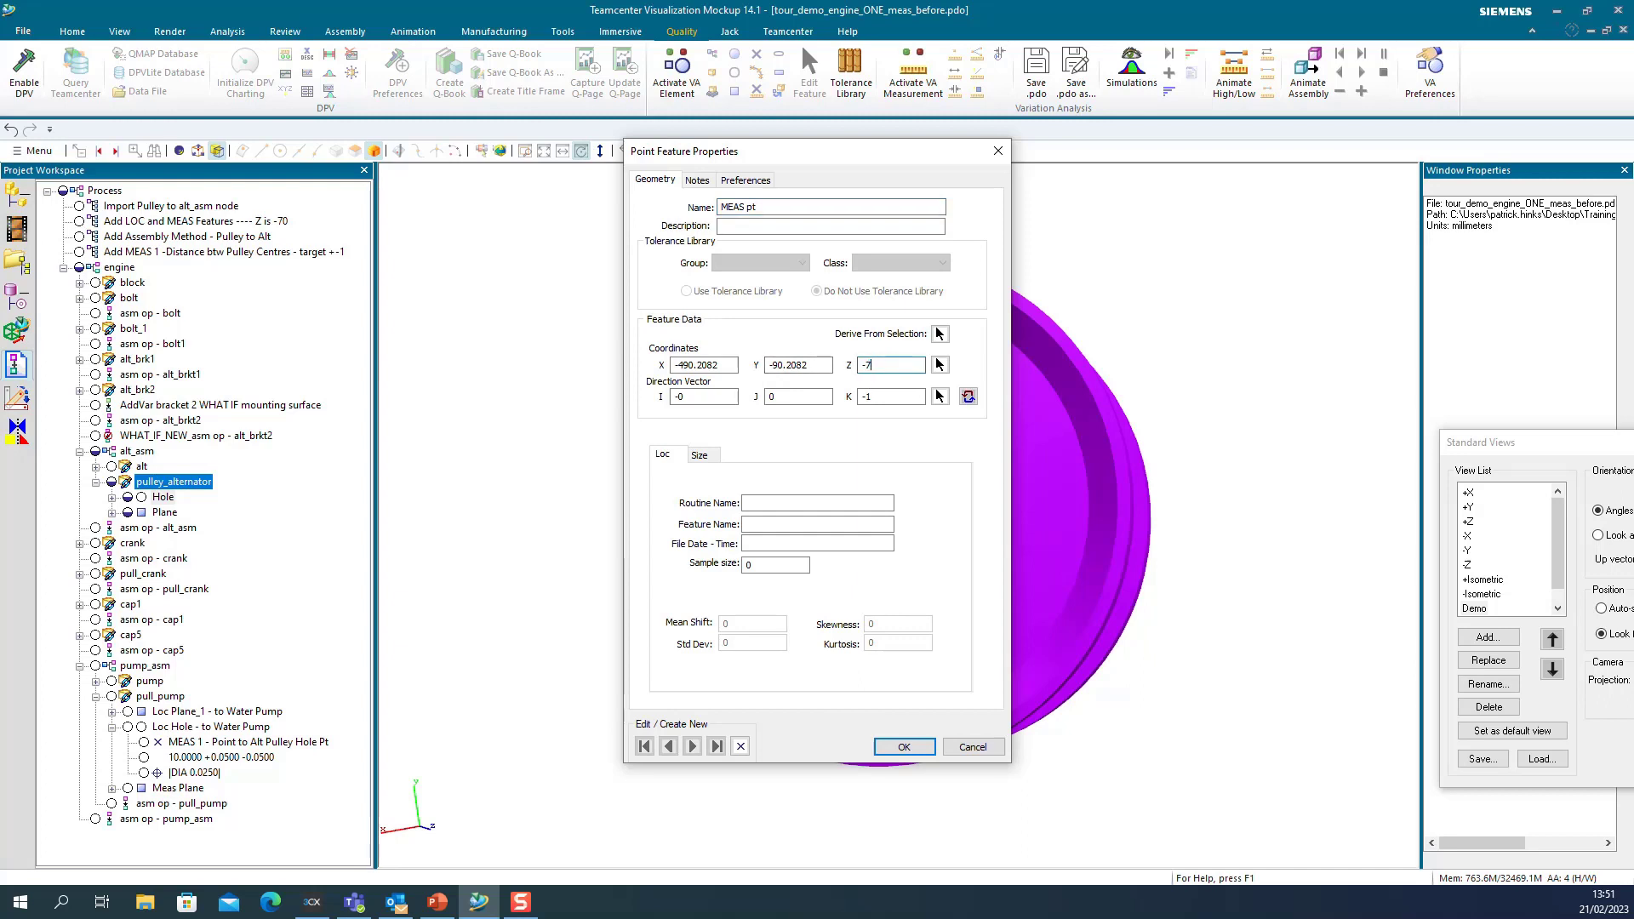
click(903, 747)
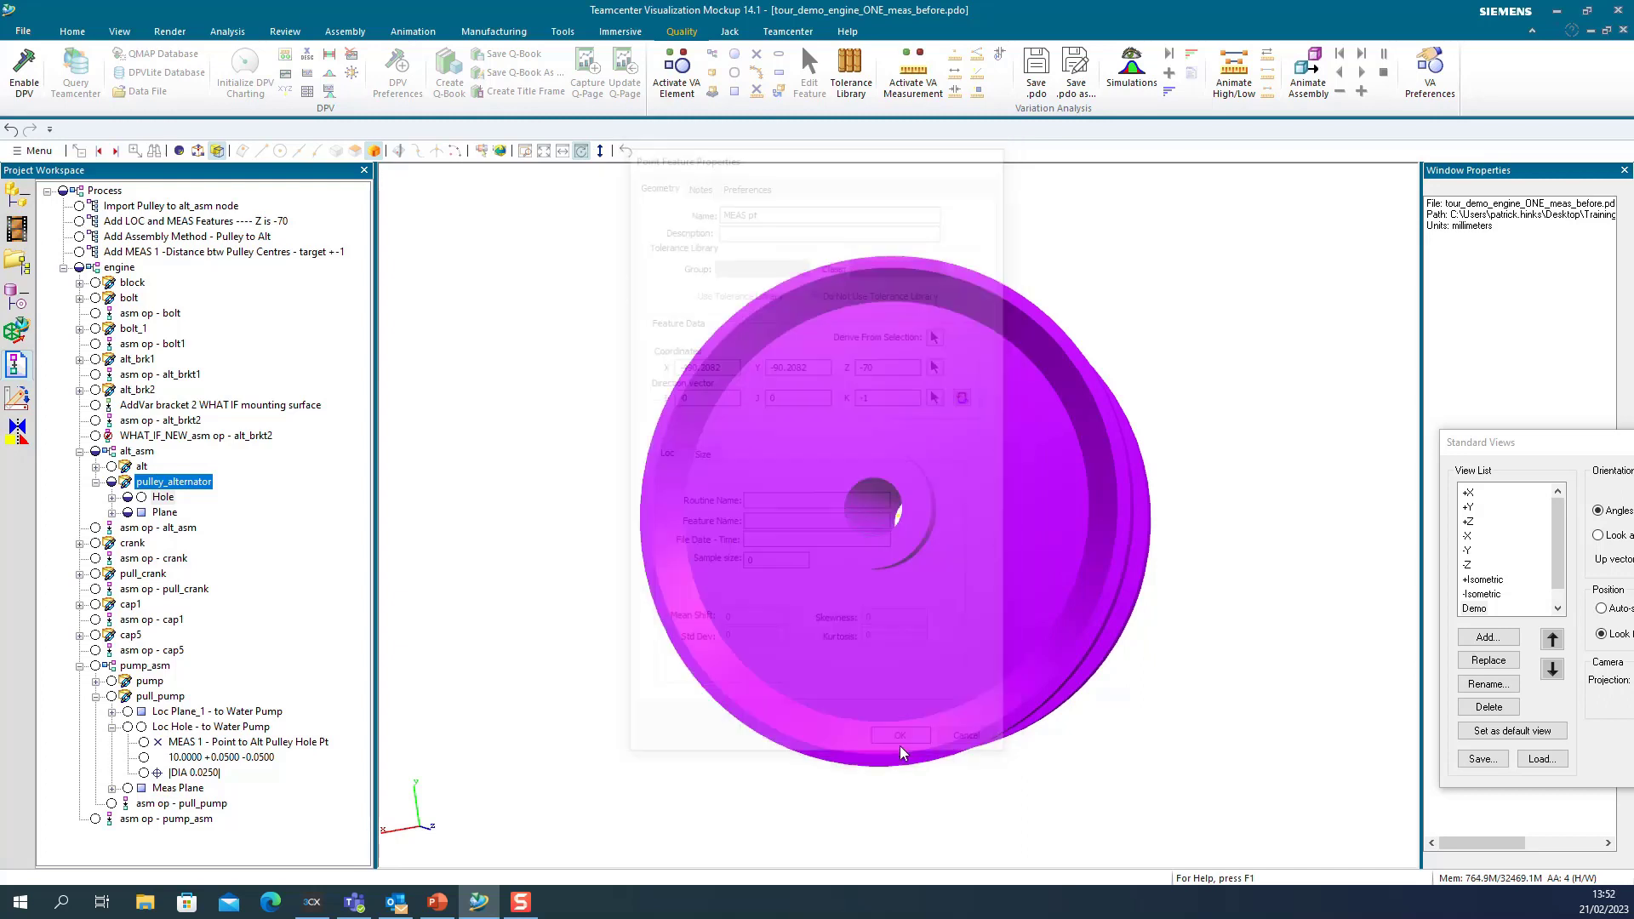
- Apply the Demo view and show all engine parts again
click(1476, 609)
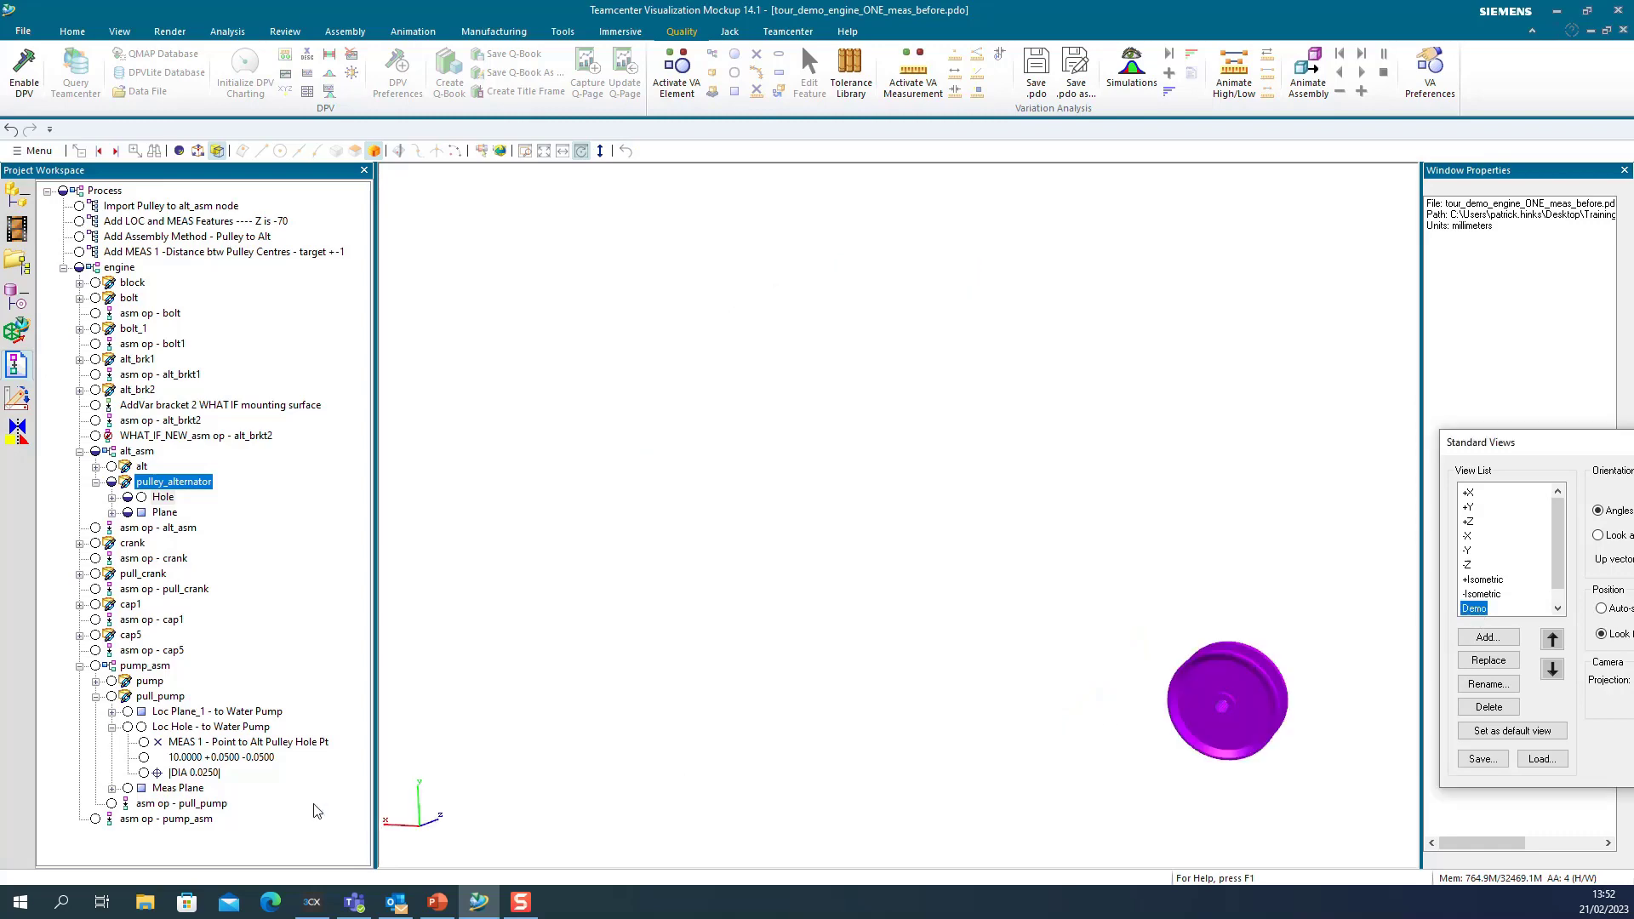
right_click(317, 807)
mouse_move(403, 631)
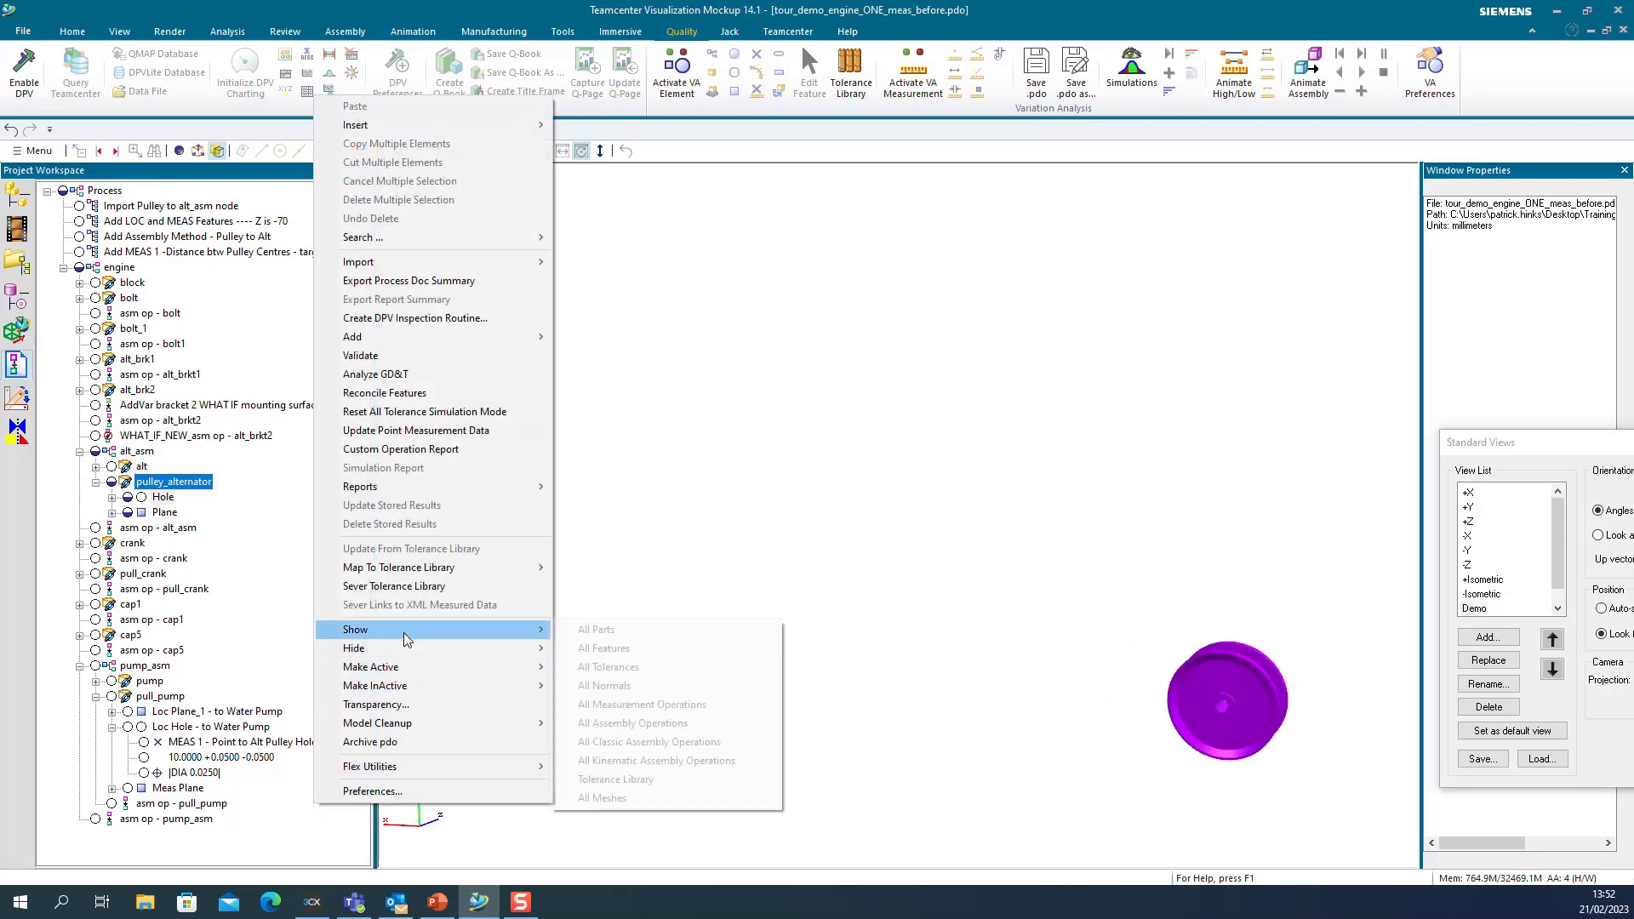
click(597, 629)
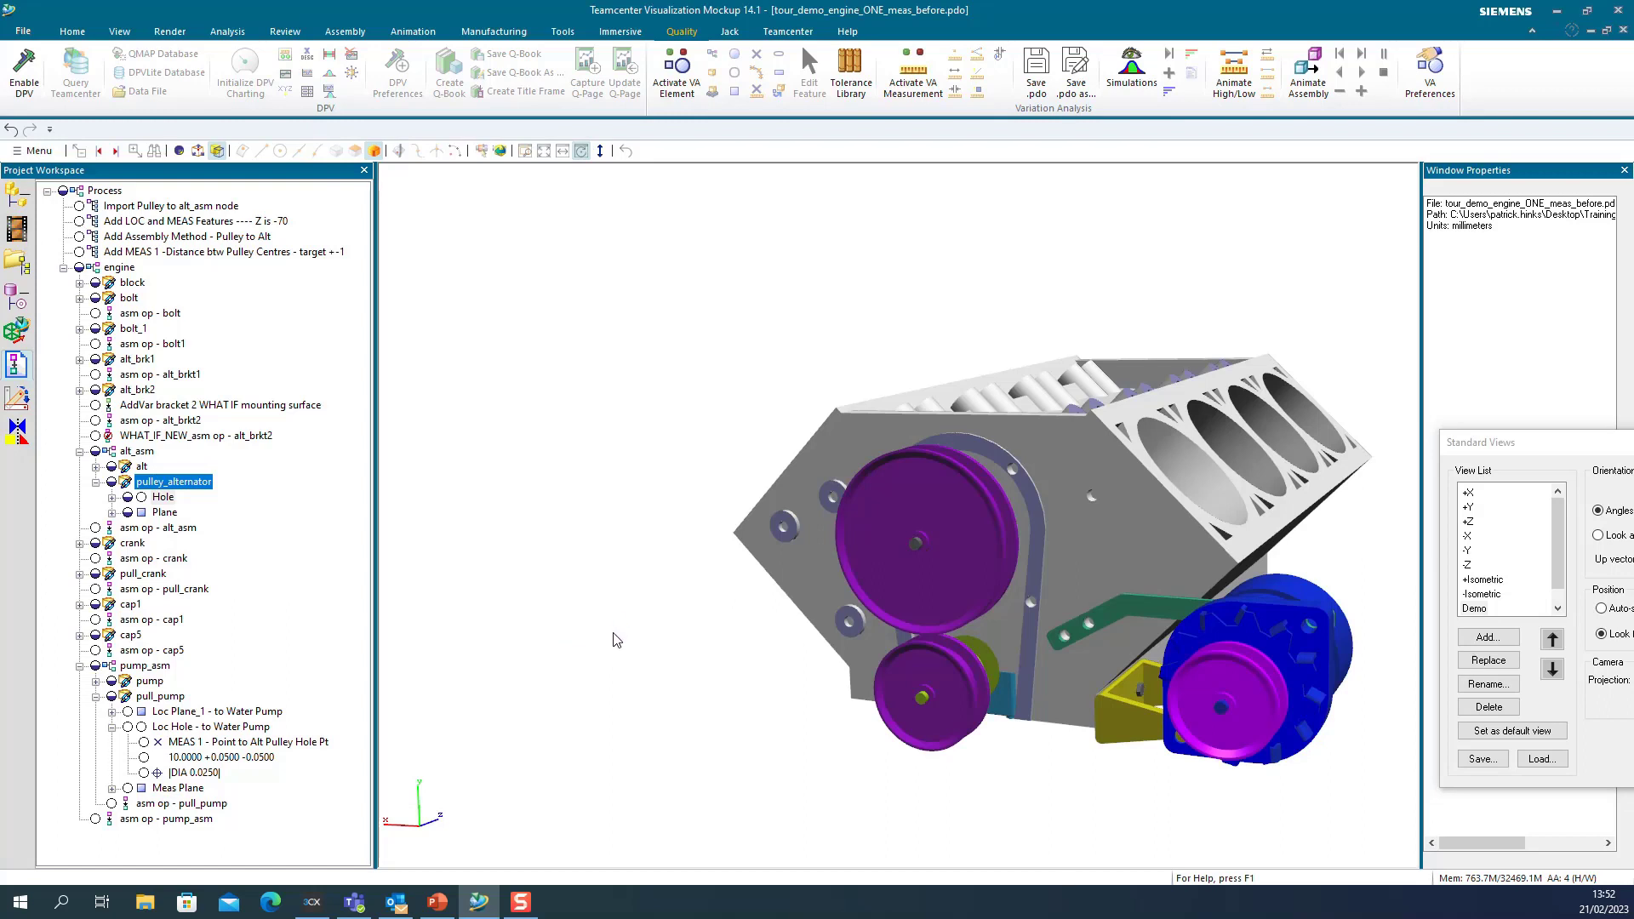
- Create an assembly operation for pulley_alternator named 'move pulley to Alt'
right_click(150, 489)
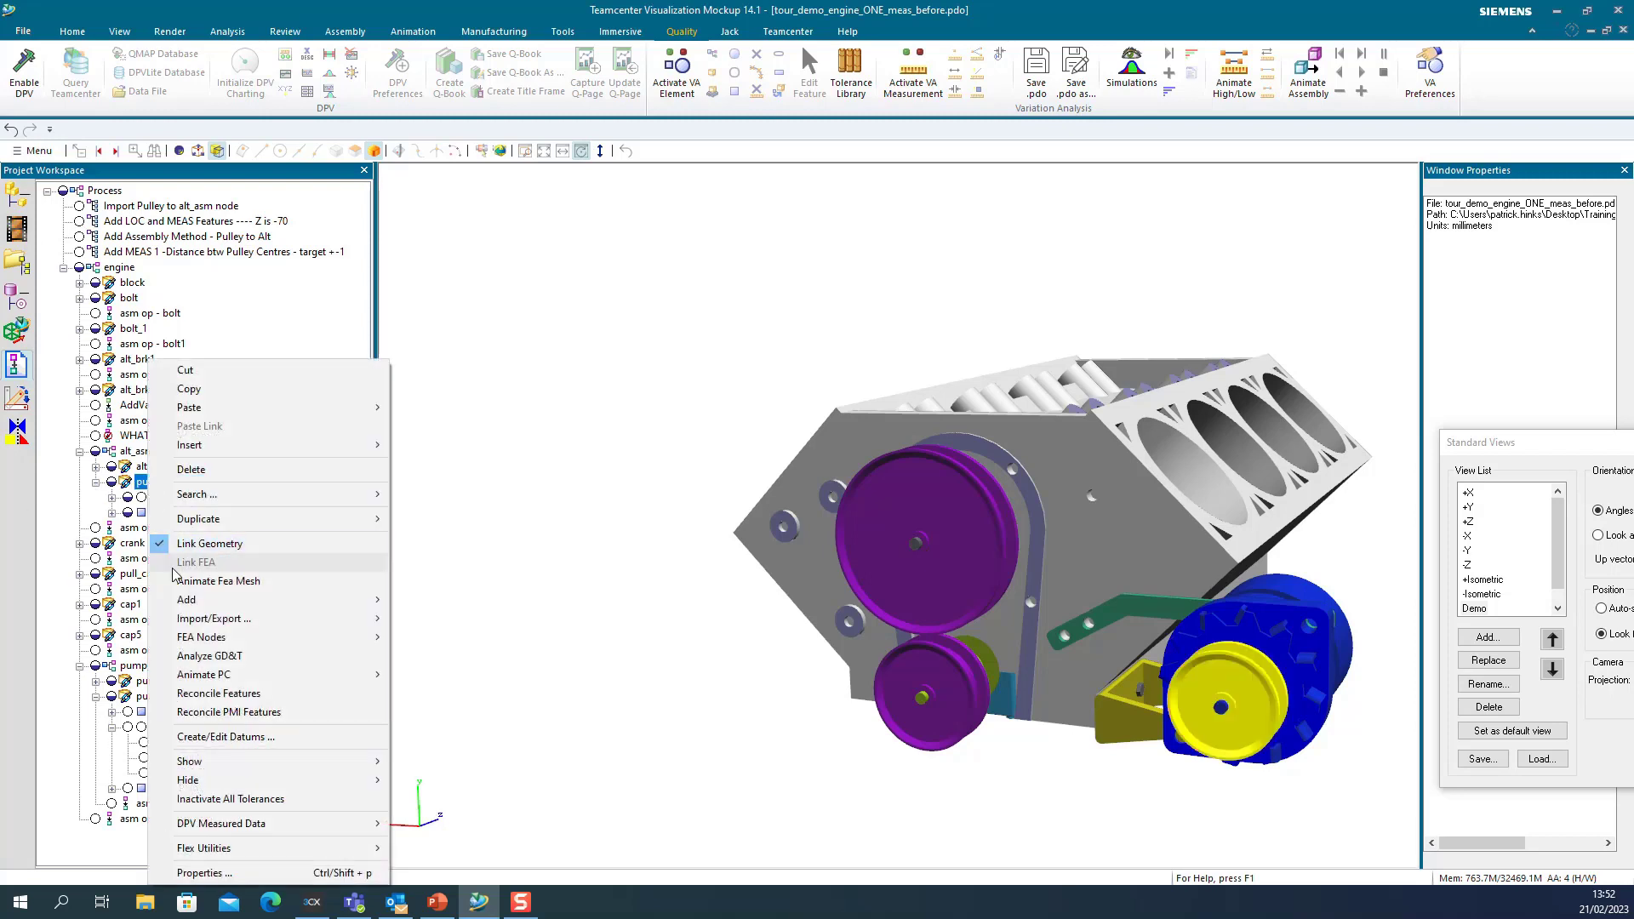
mouse_move(200, 602)
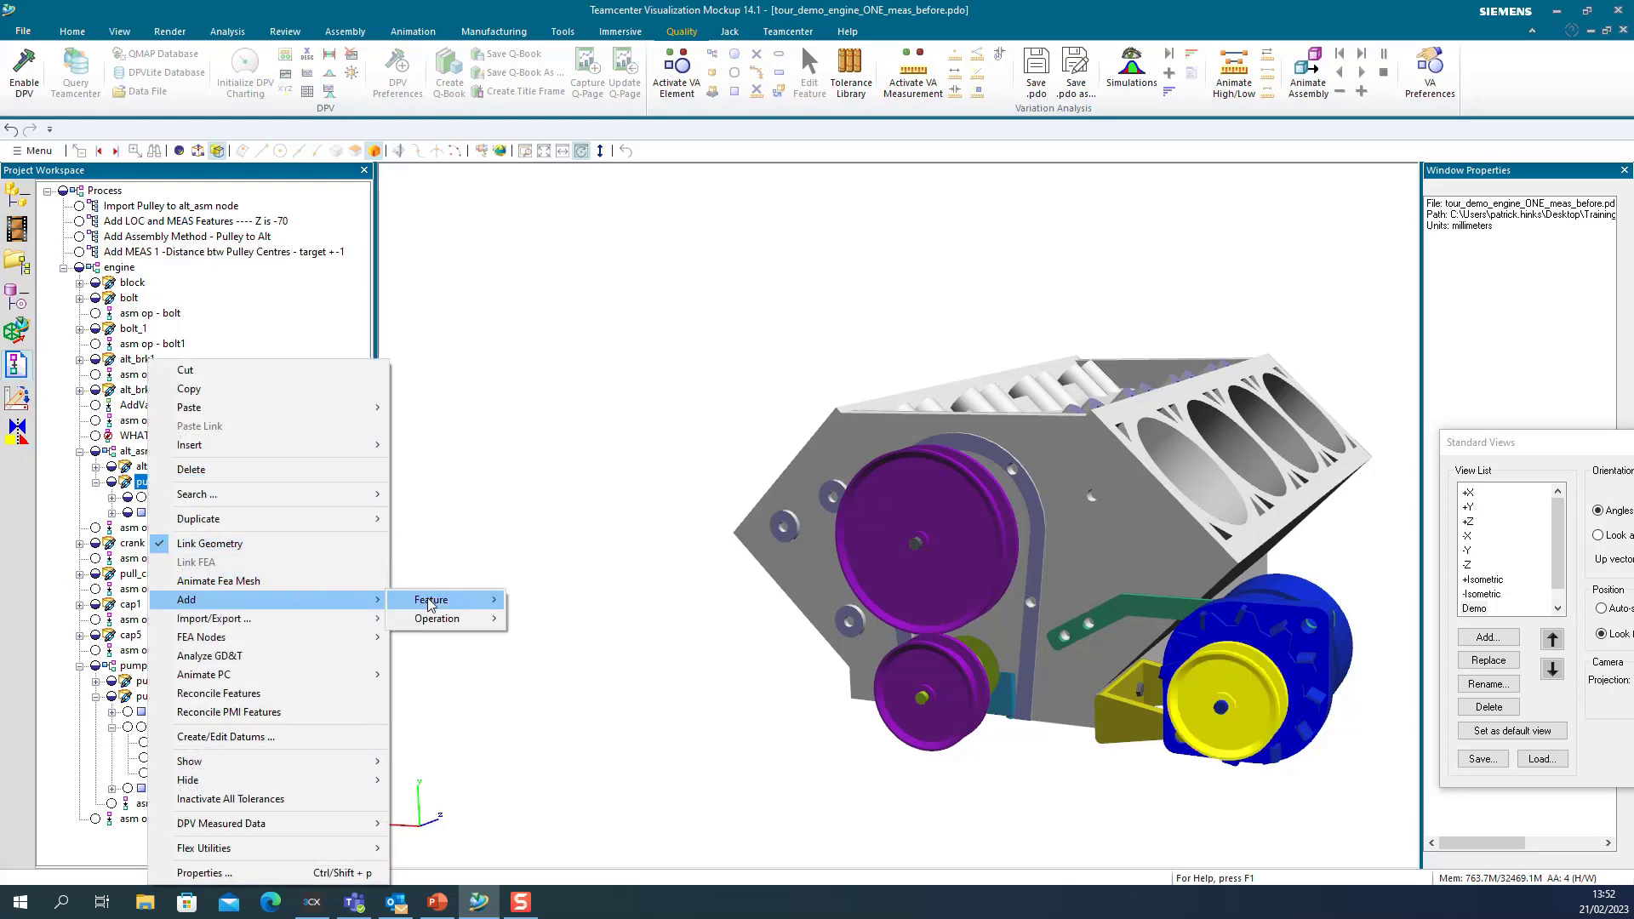
mouse_move(451, 622)
click(538, 622)
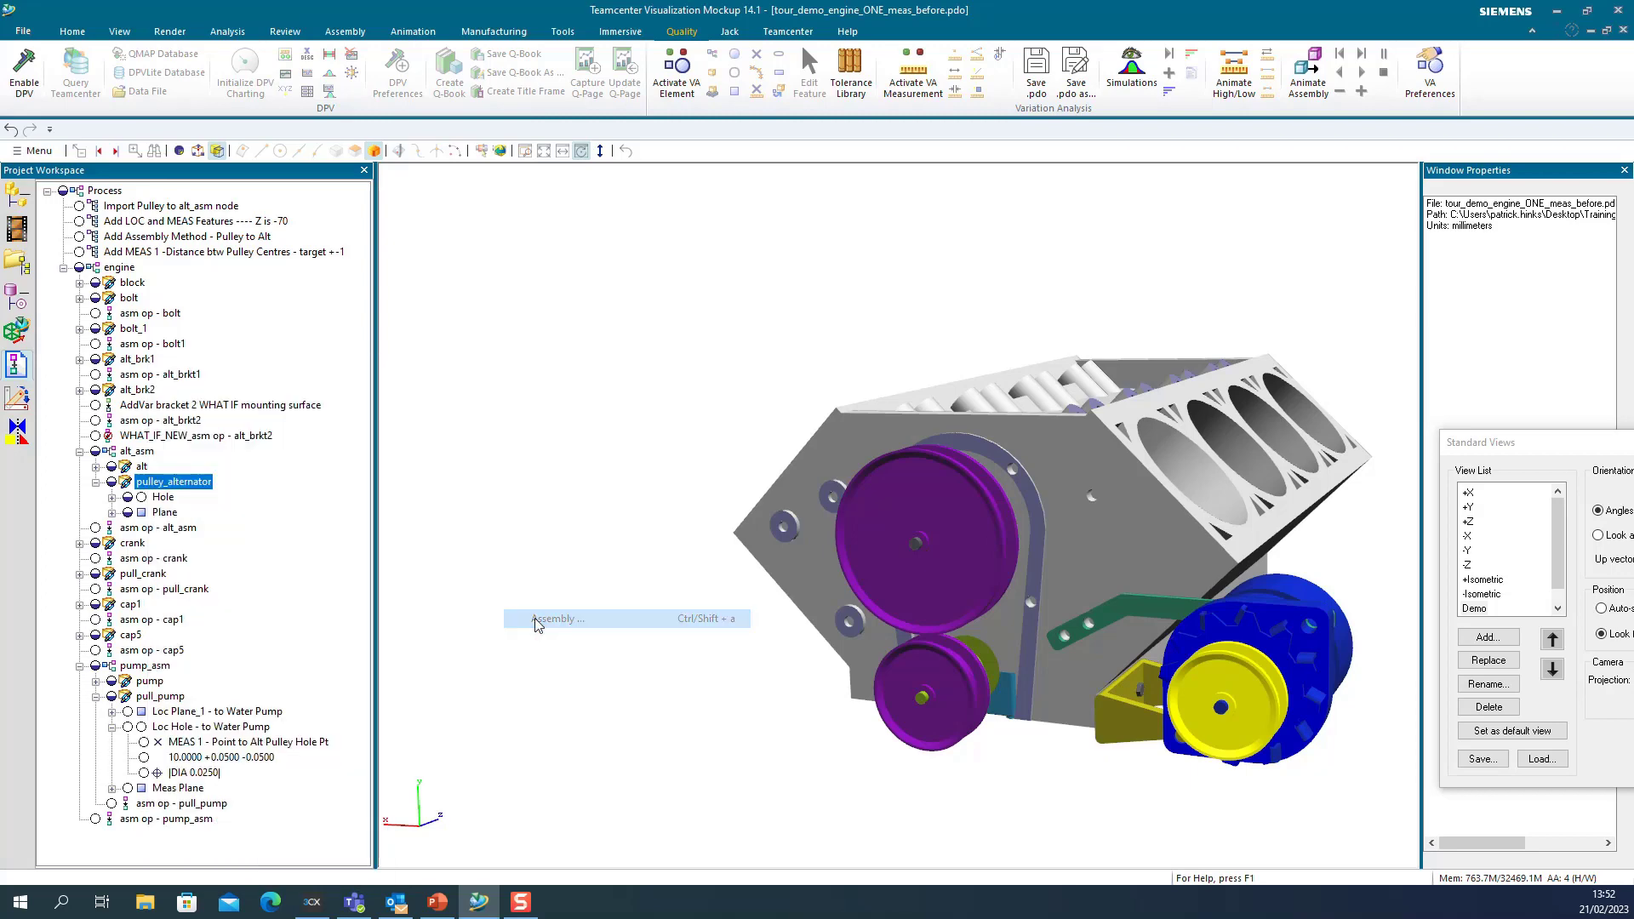
text(mo)
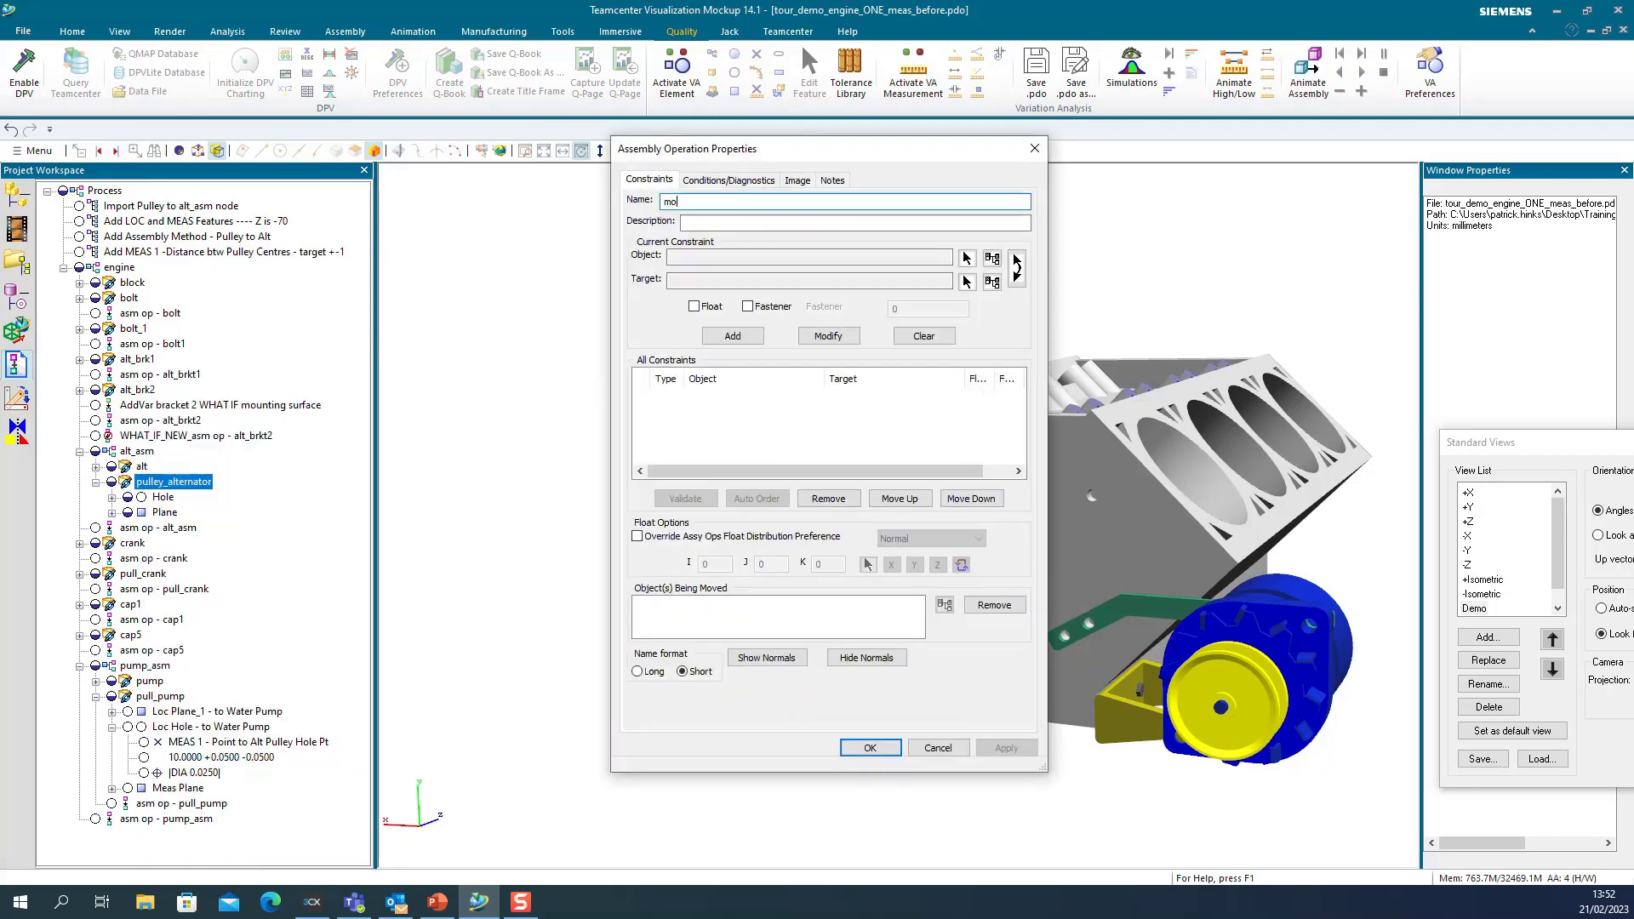
text(ve pulley to Alt)
drag(706, 149, 398, 172)
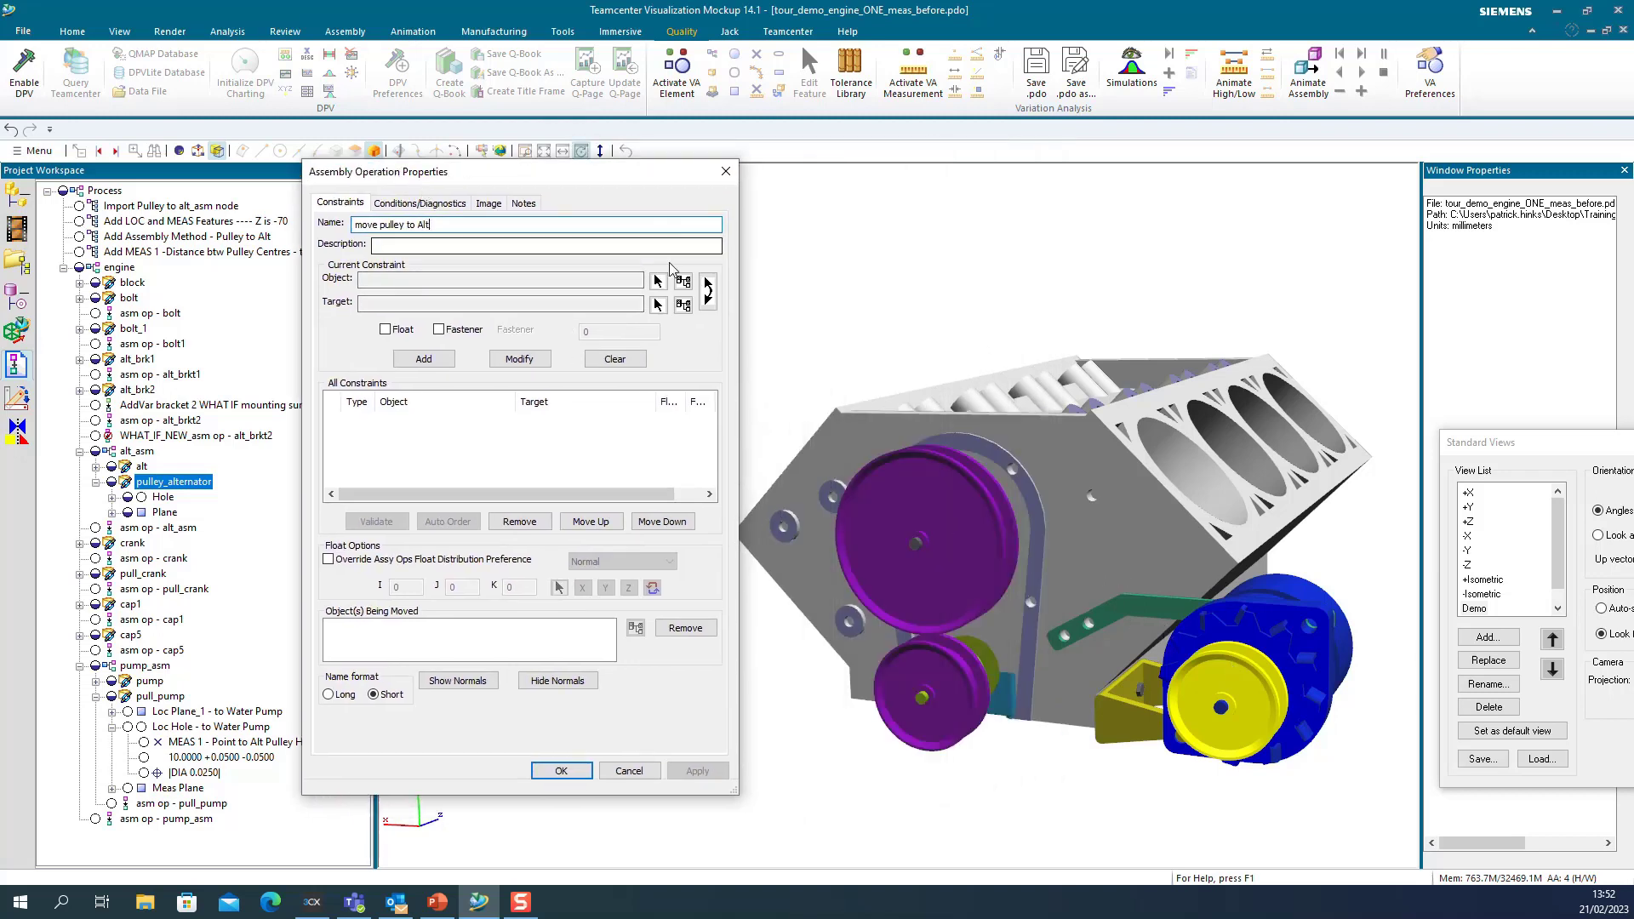
- Set pulley_alternator as object and alt as target, add the constraints, apply, validate and confirm
click(681, 281)
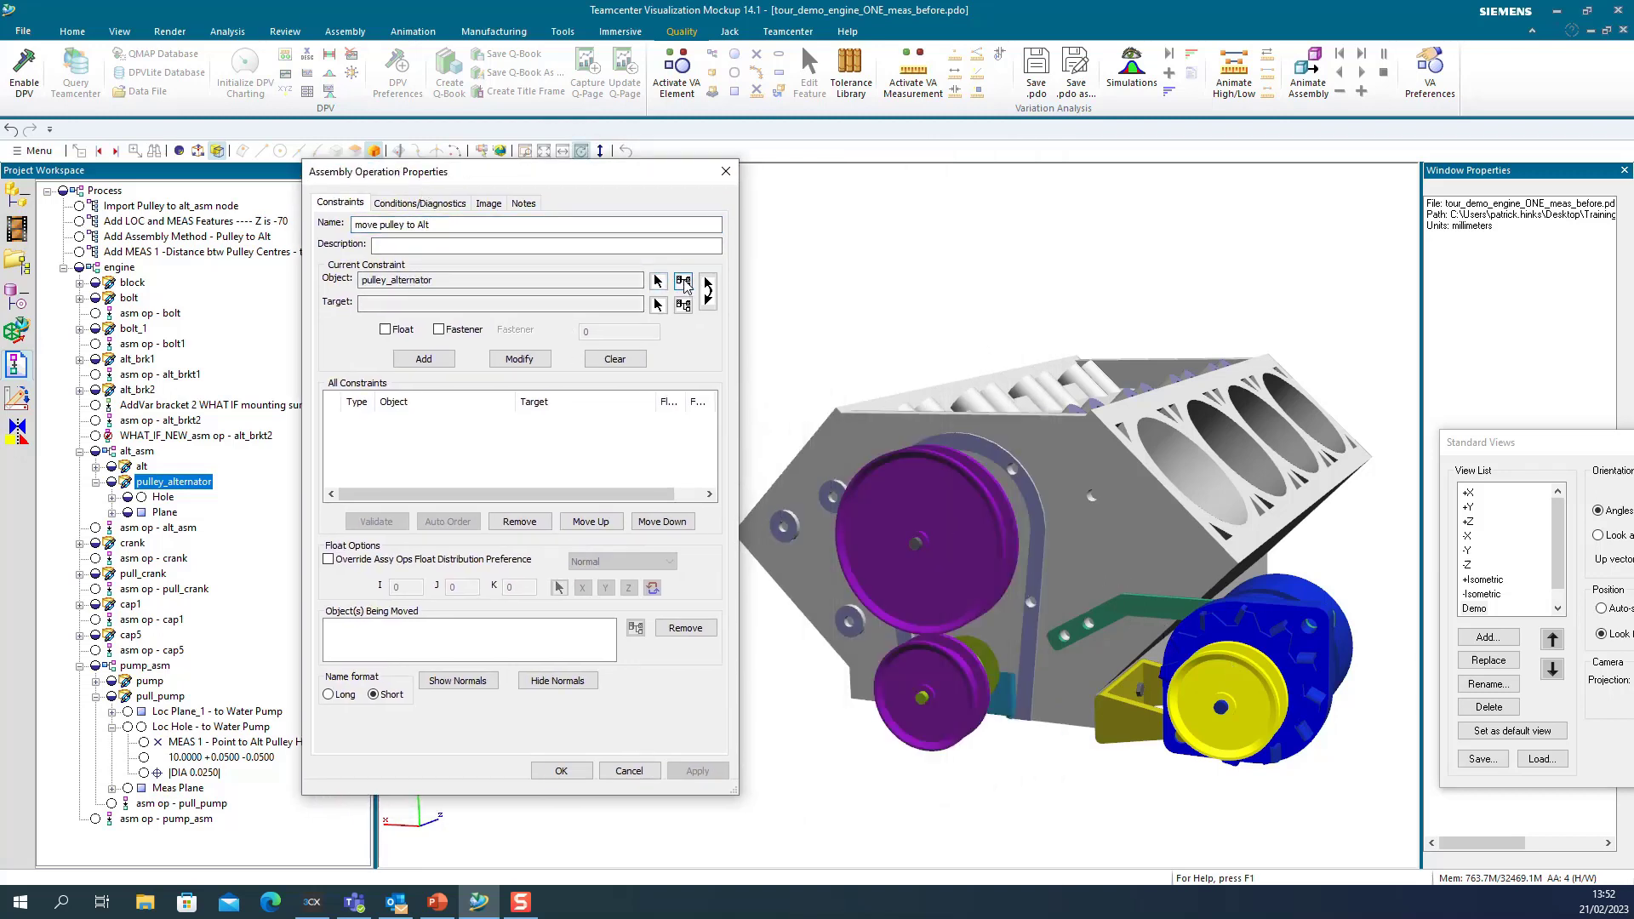
click(1285, 626)
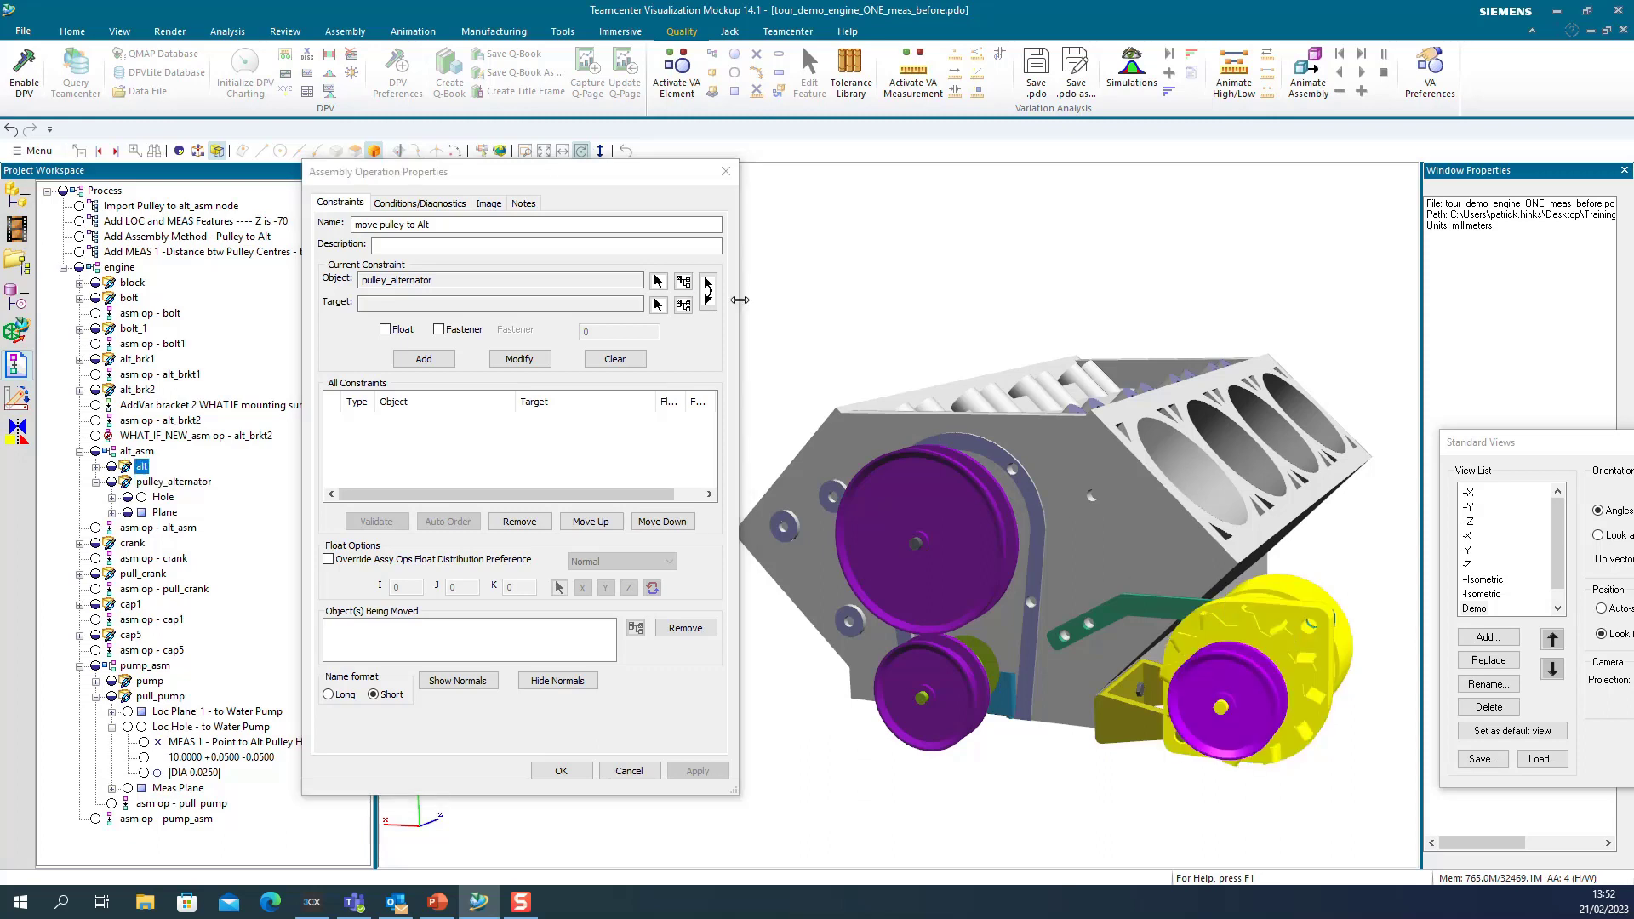
click(683, 305)
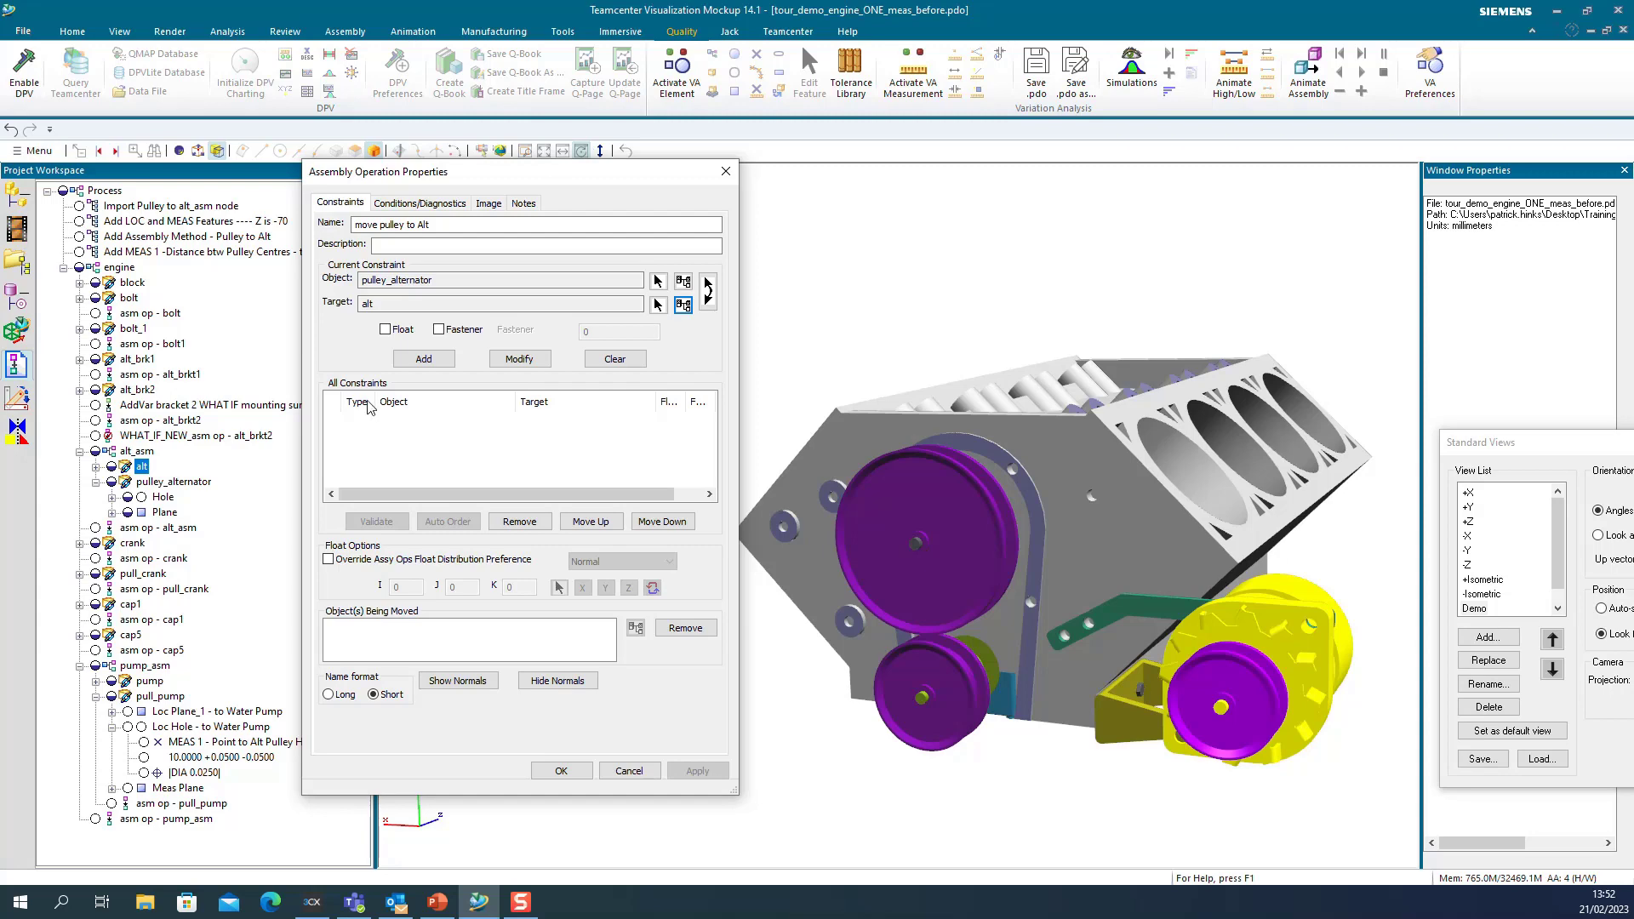
click(425, 361)
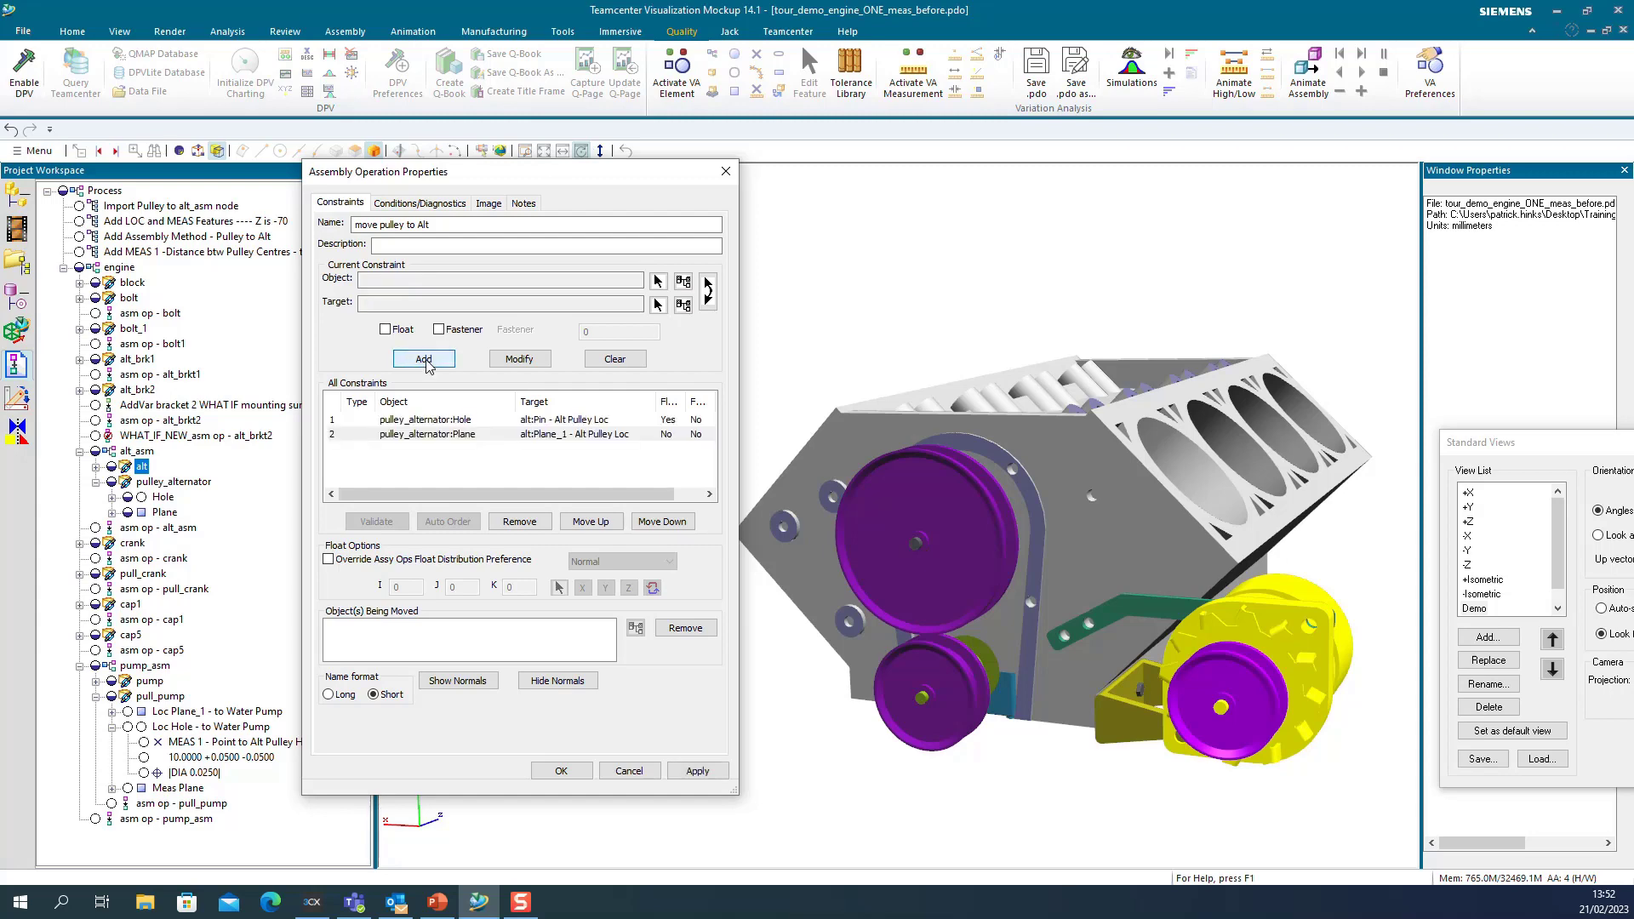
click(696, 771)
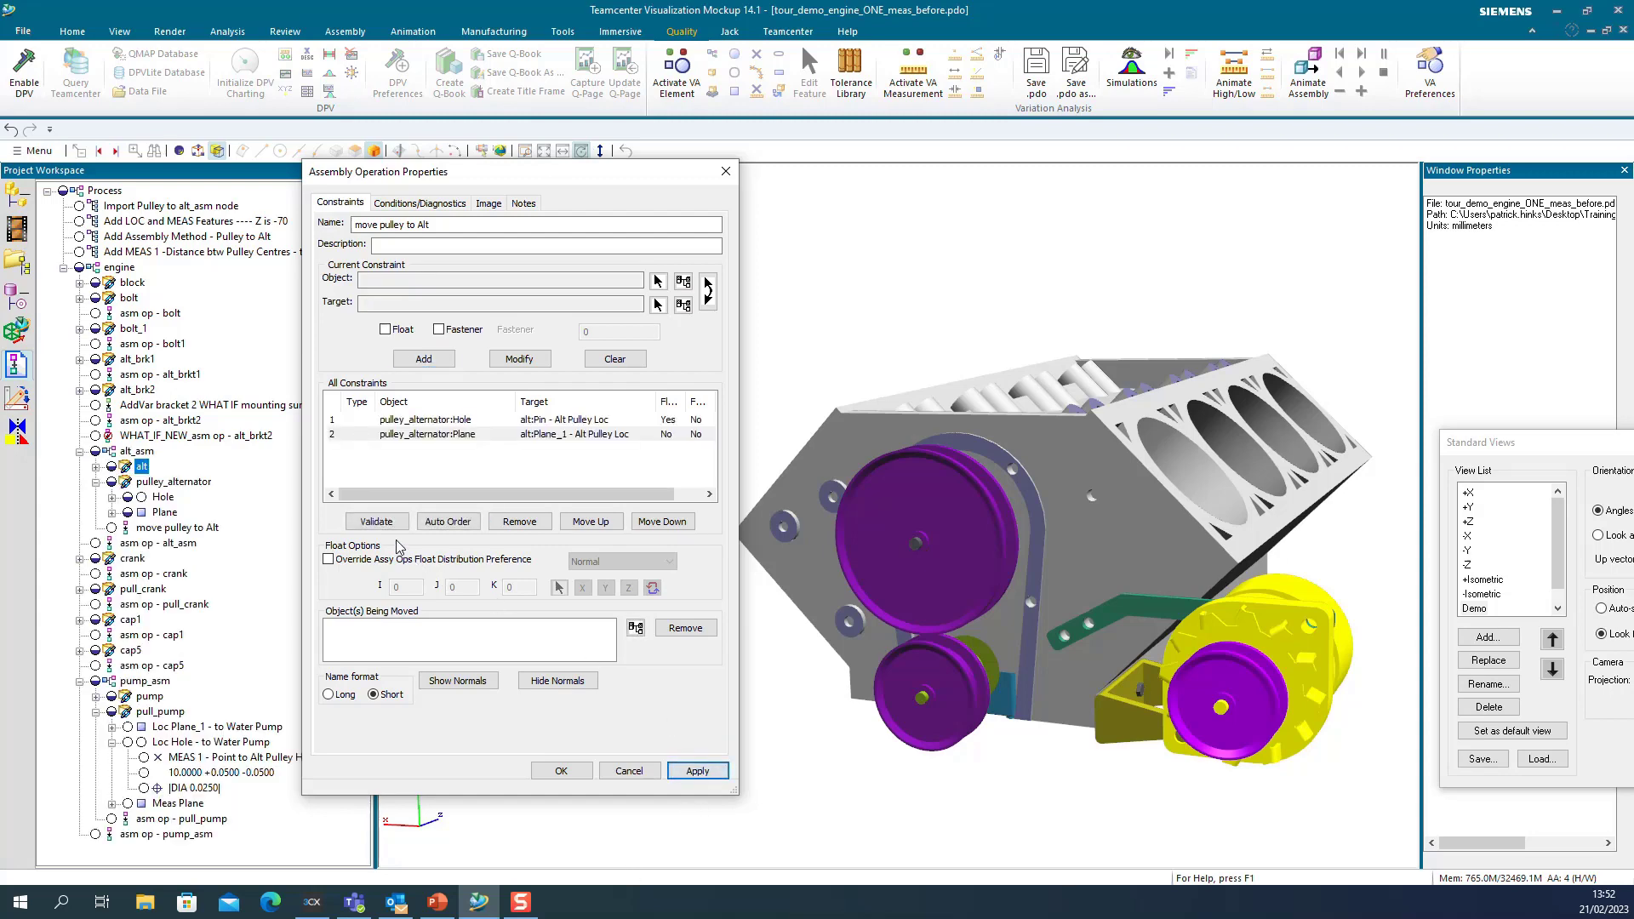
click(376, 522)
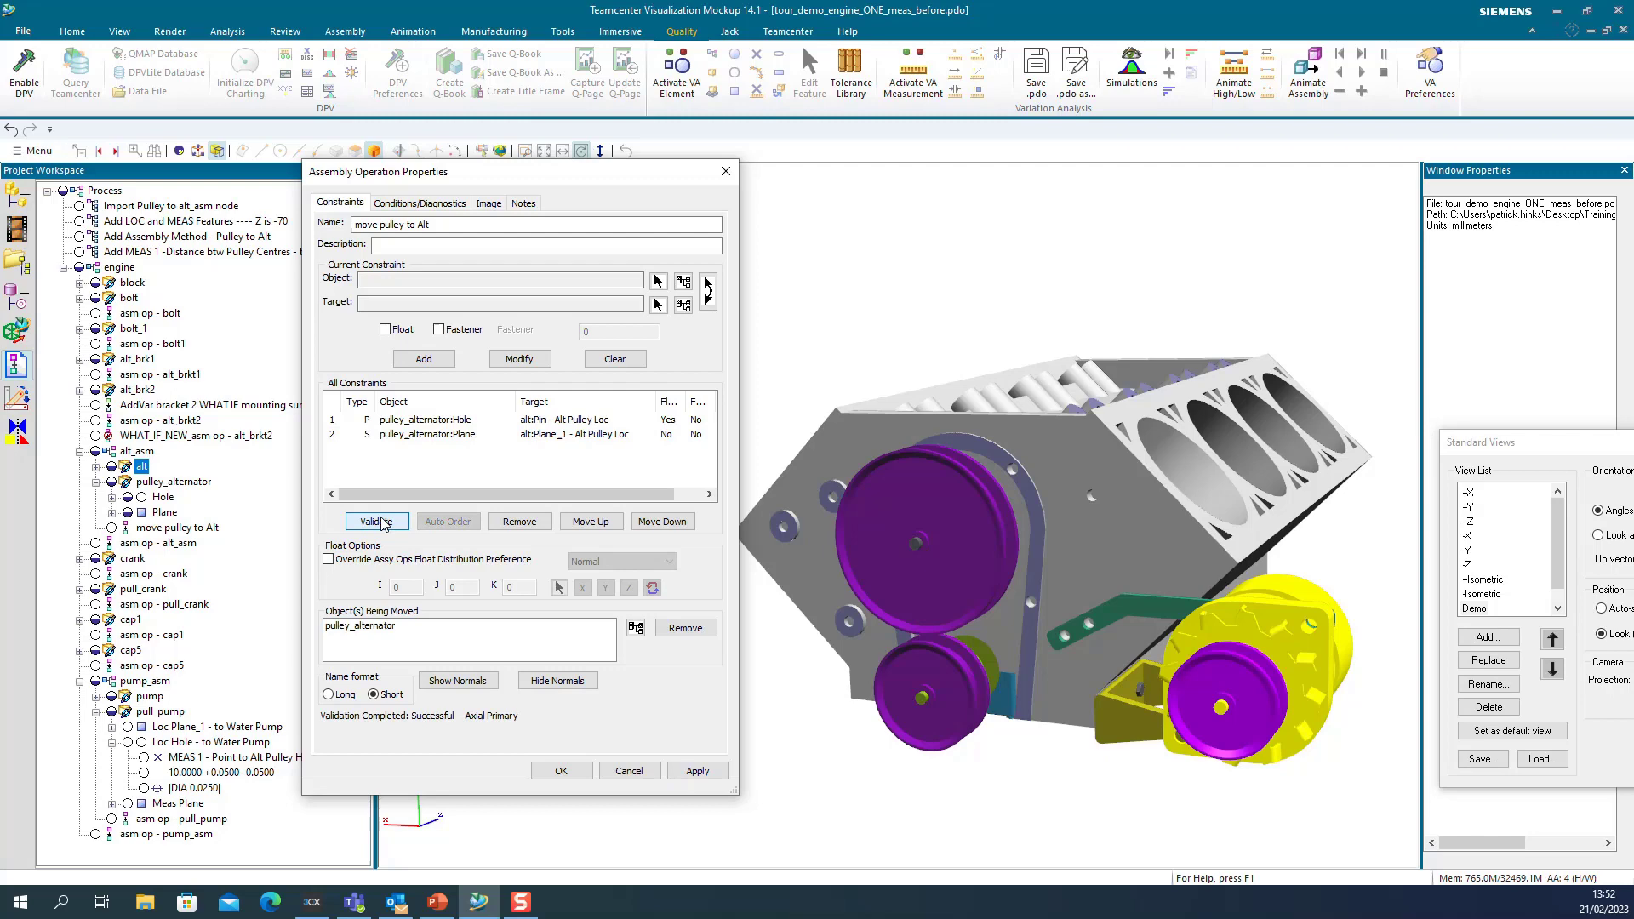
click(561, 771)
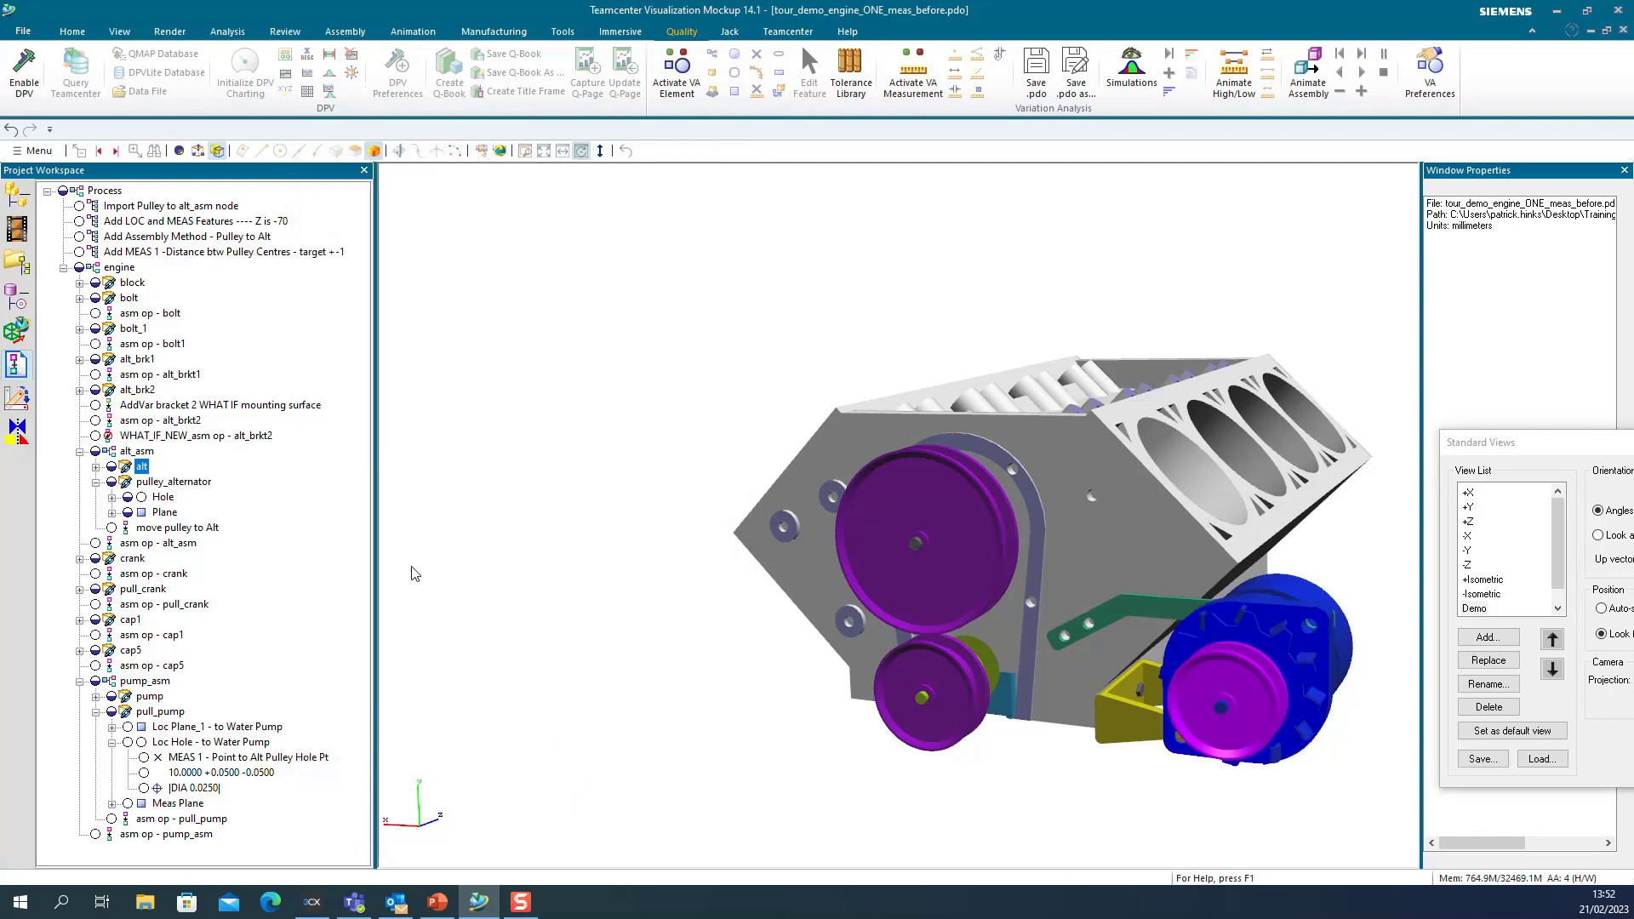
- Create a new measurement on the engine named 'MEAS 1 -Distance btw Pulley Centres'
right_click(123, 267)
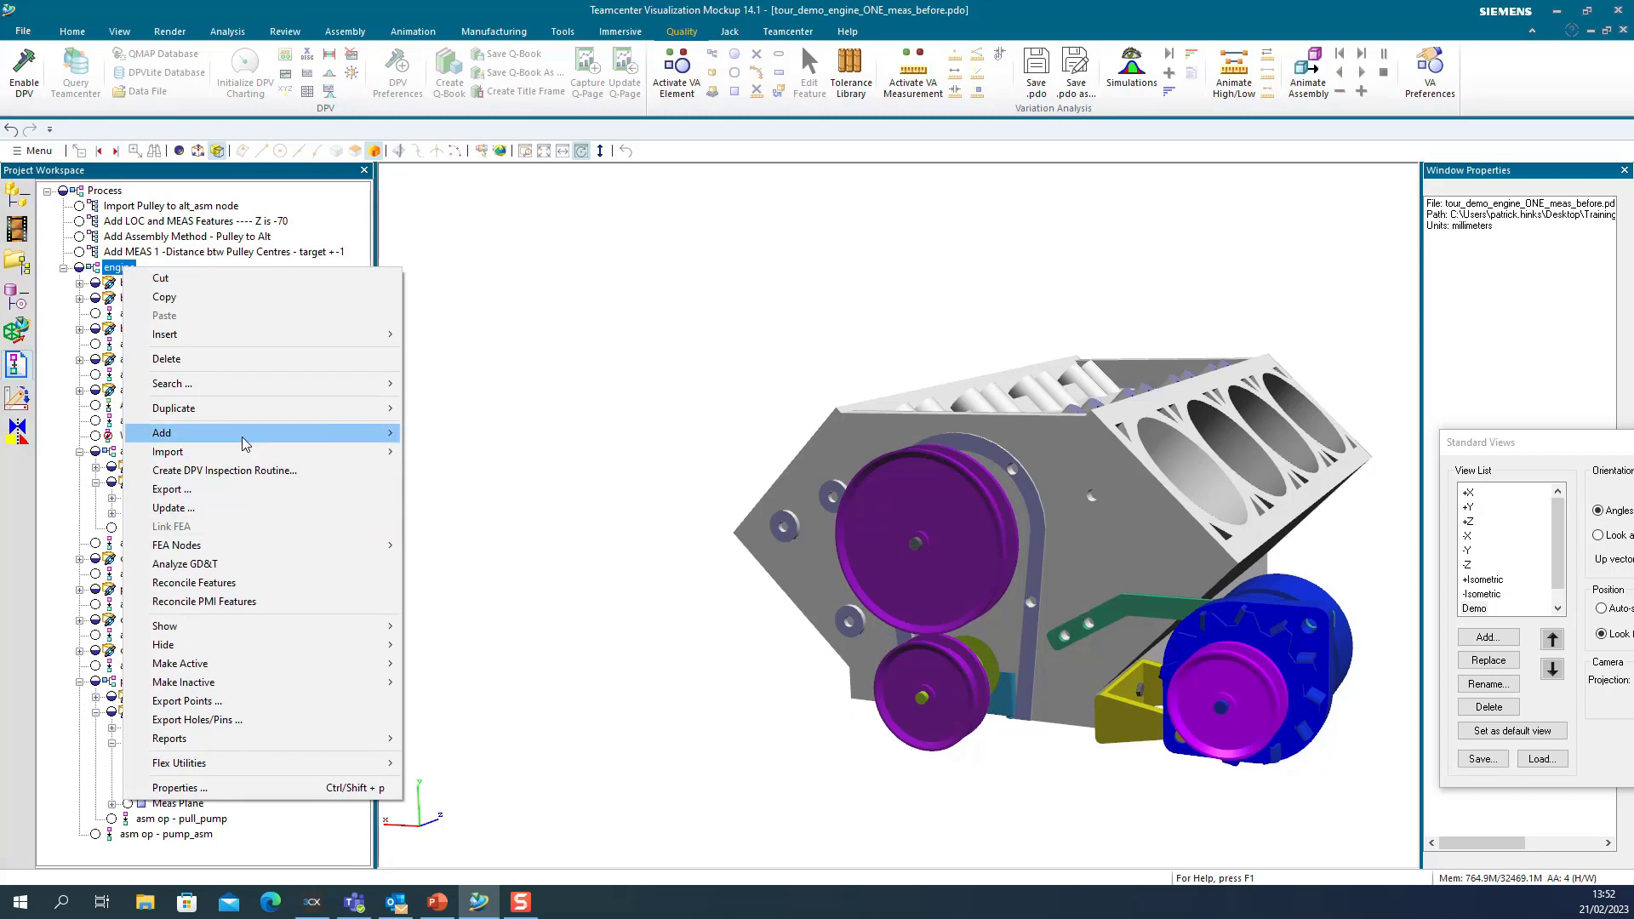
mouse_move(344, 442)
mouse_move(472, 528)
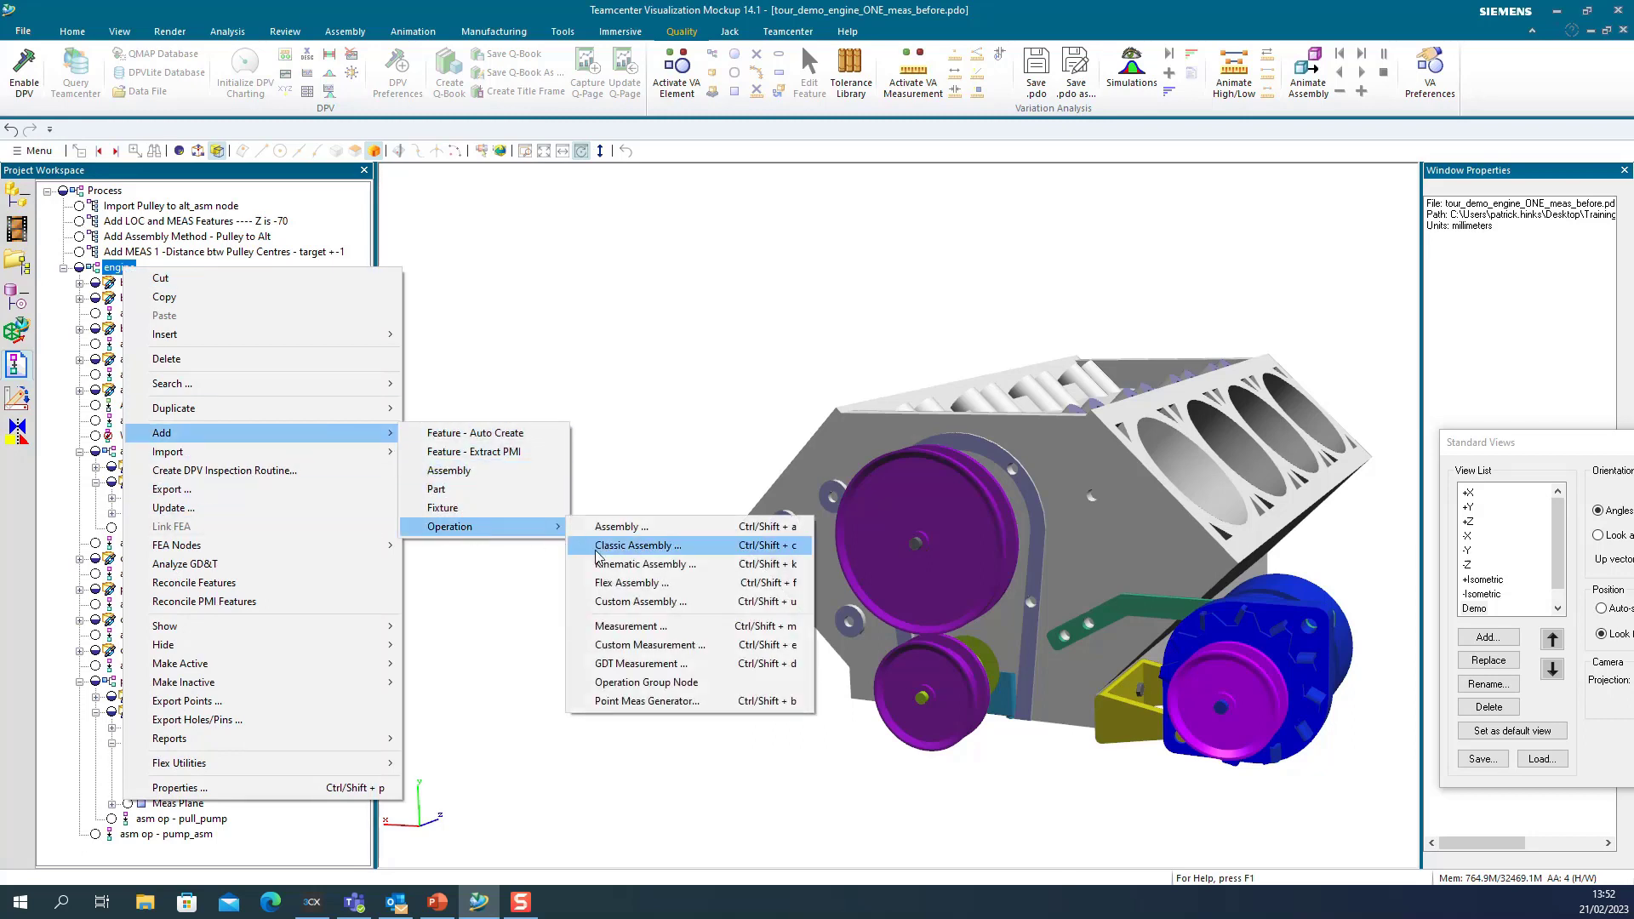
click(651, 627)
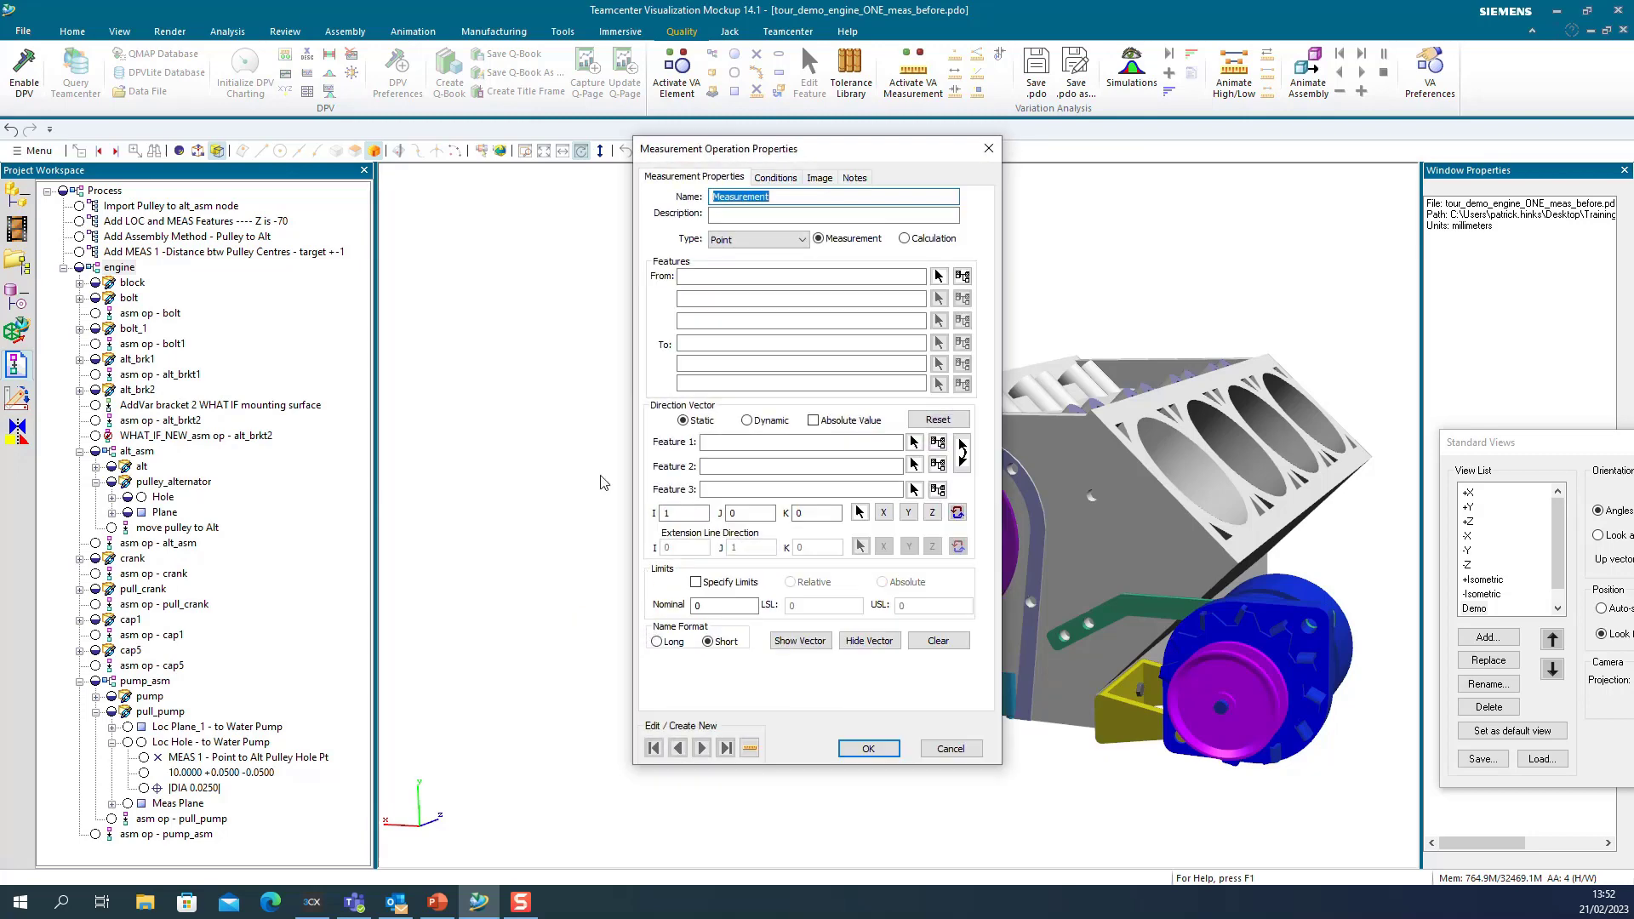
click(165, 257)
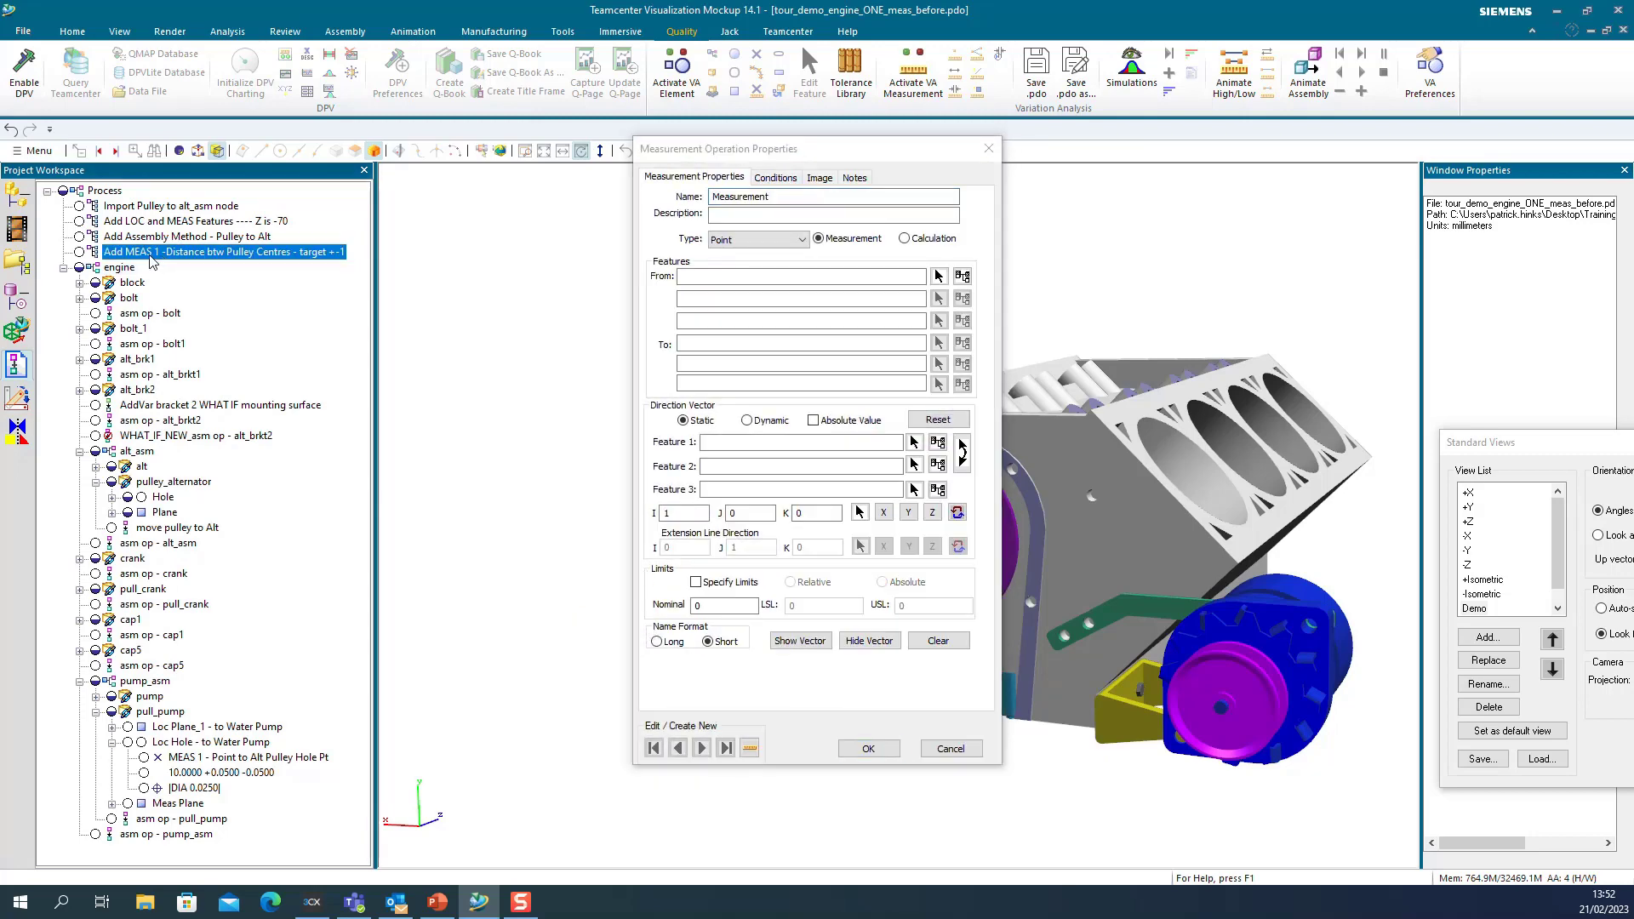
click(134, 252)
drag(126, 252, 281, 252)
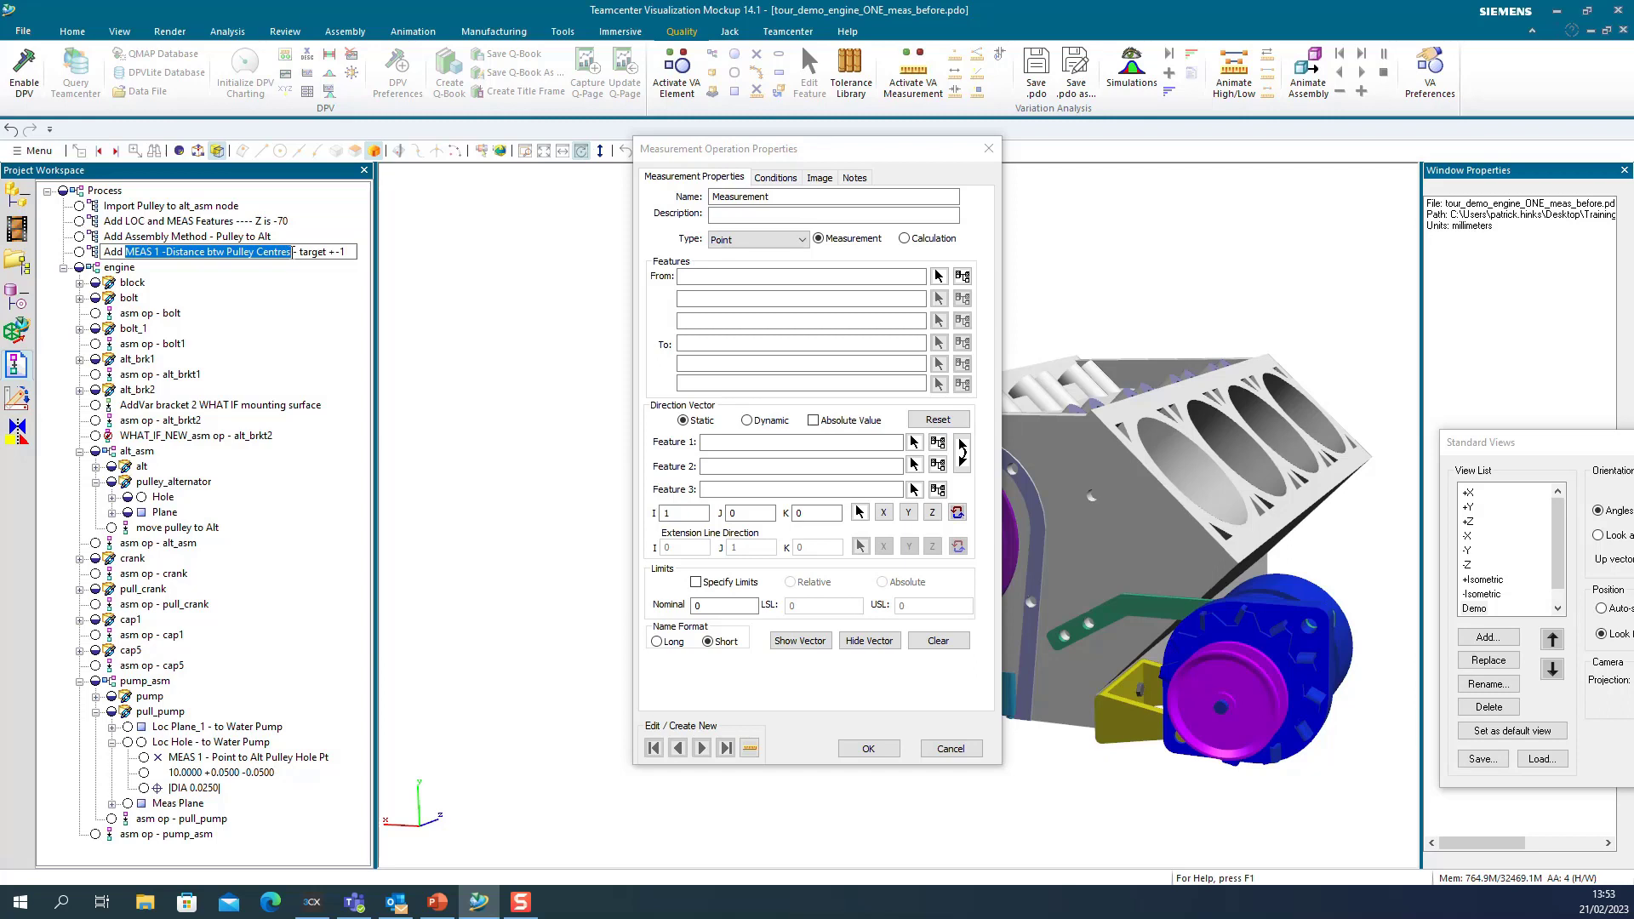
double_click(745, 198)
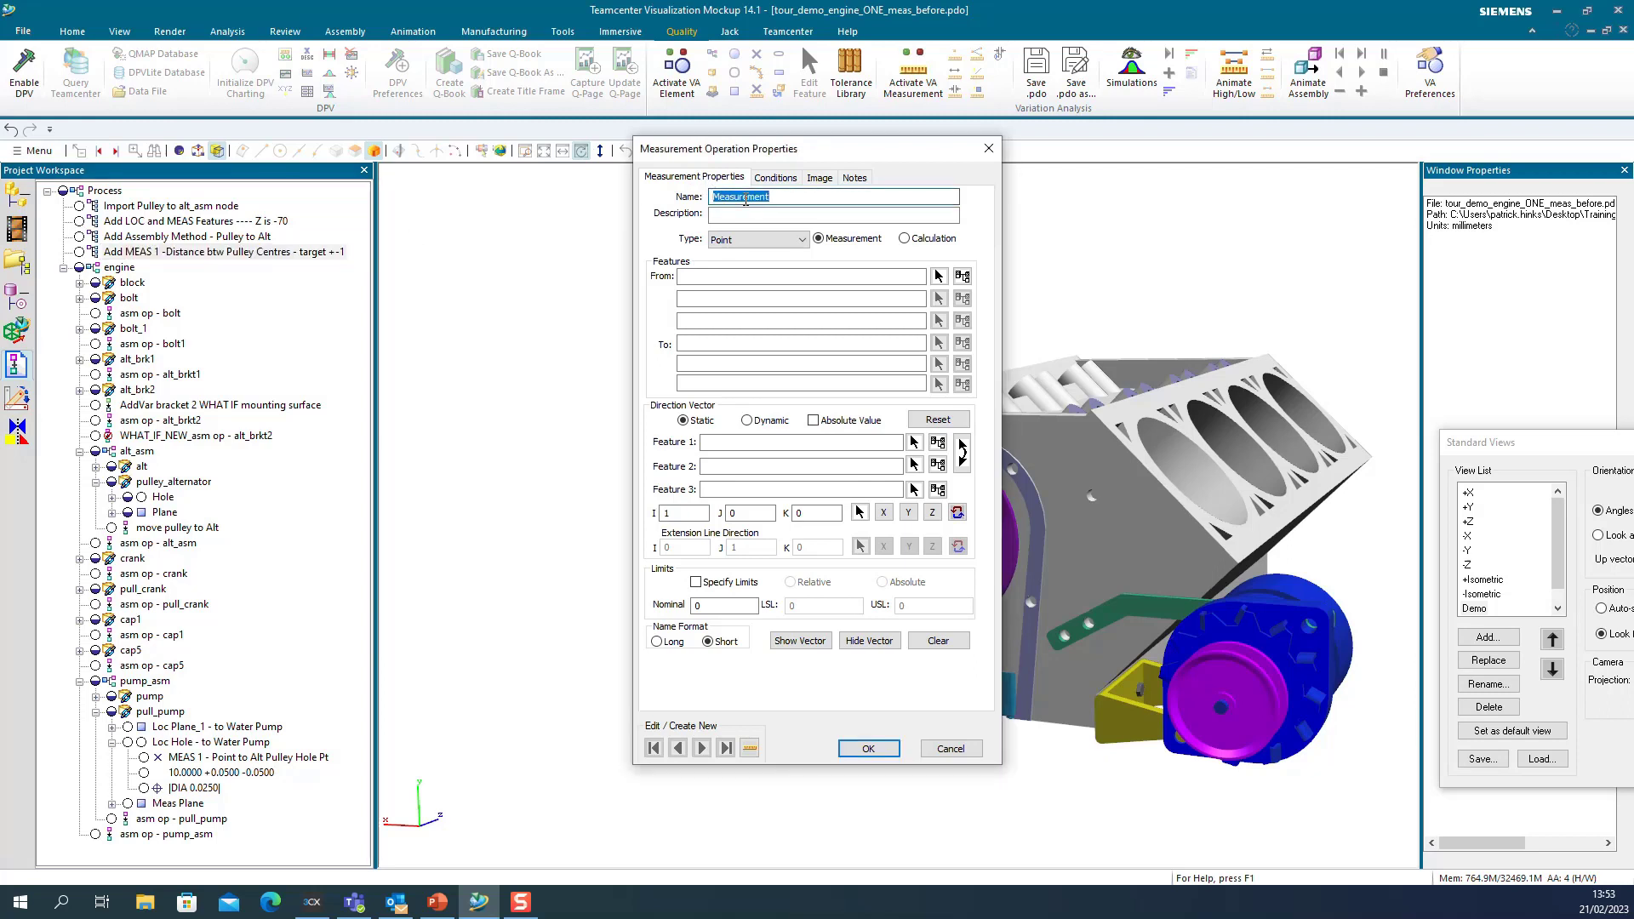
text(MEAS 1 -Distance btw Pulley Centres)
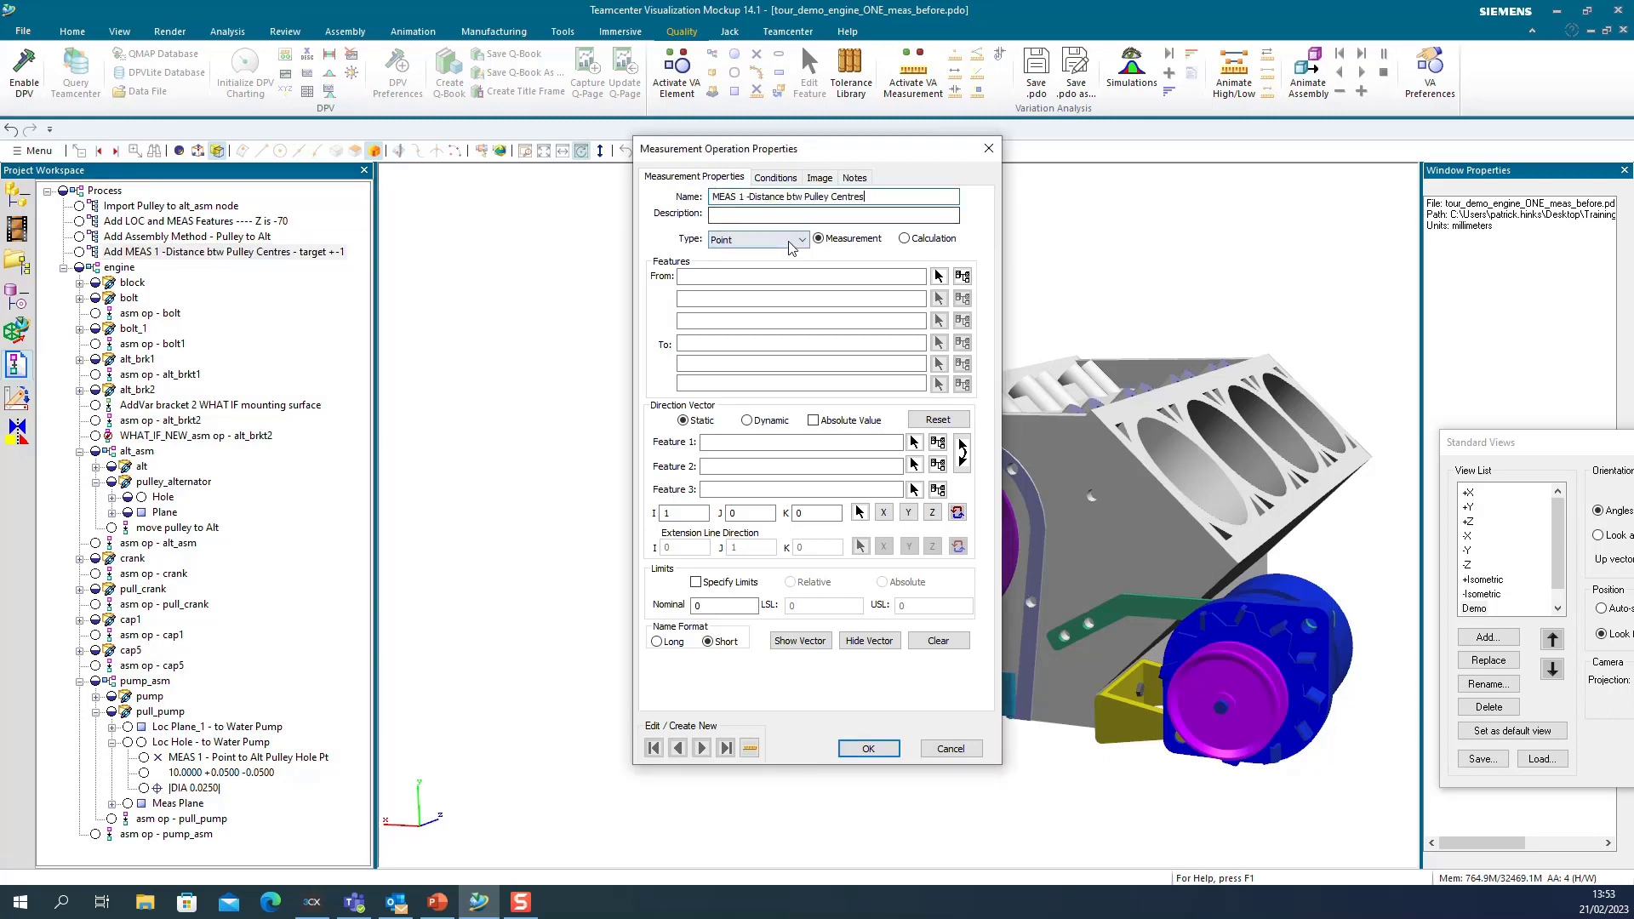
- Make it Point To Point, from the water pump pulley's point to the alternator pulley's MEAS pt
click(800, 240)
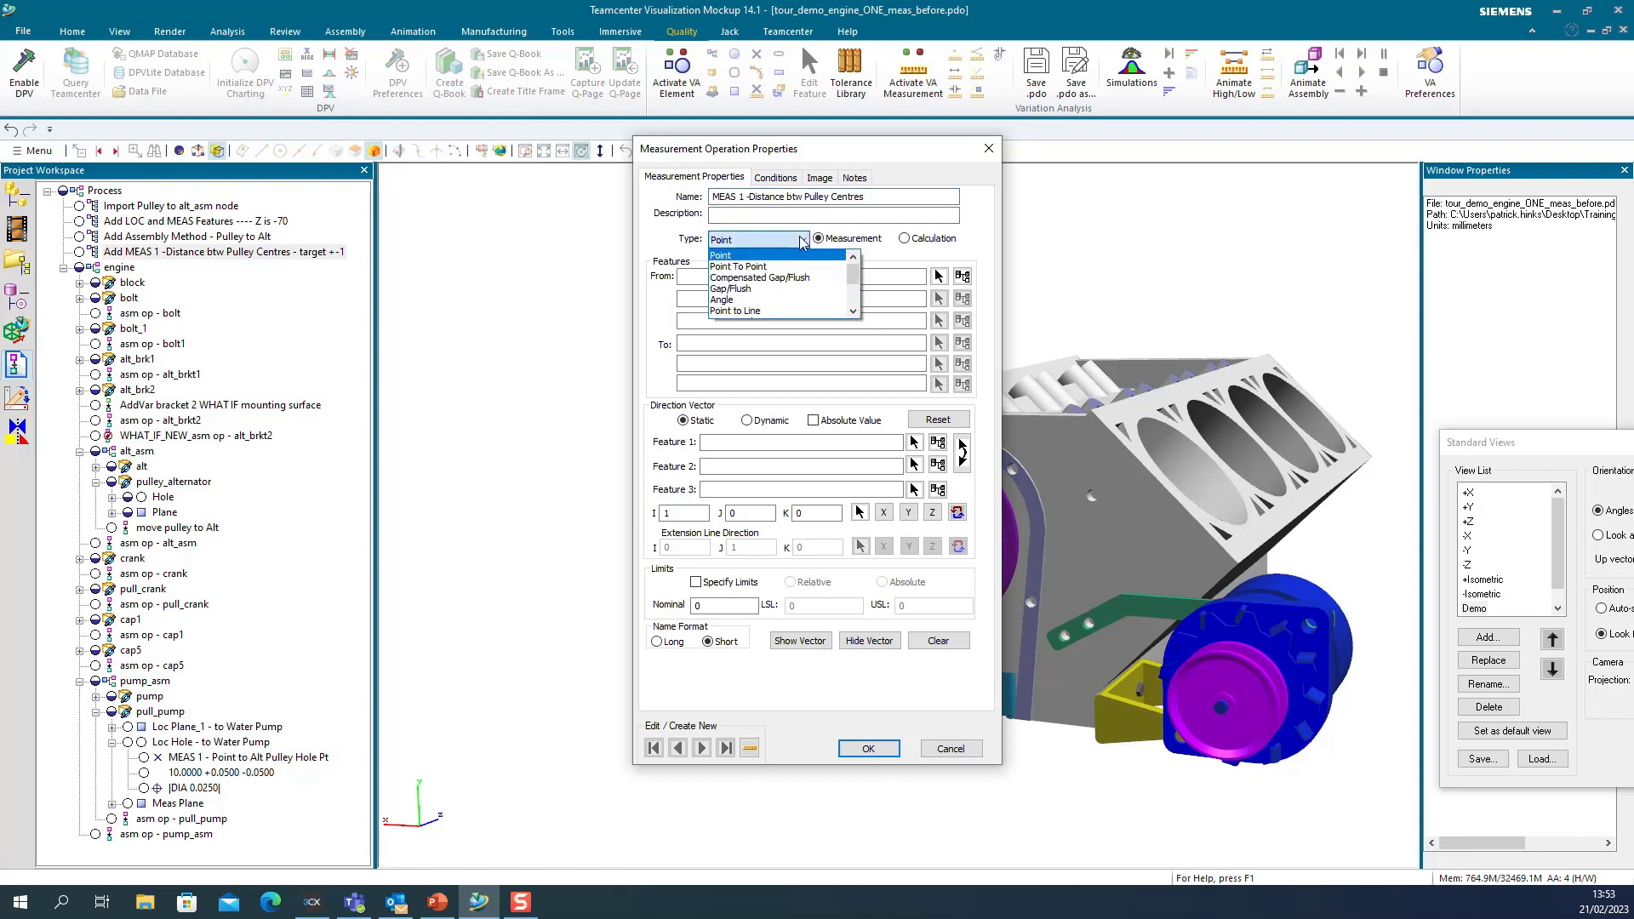
click(763, 272)
drag(791, 154, 565, 162)
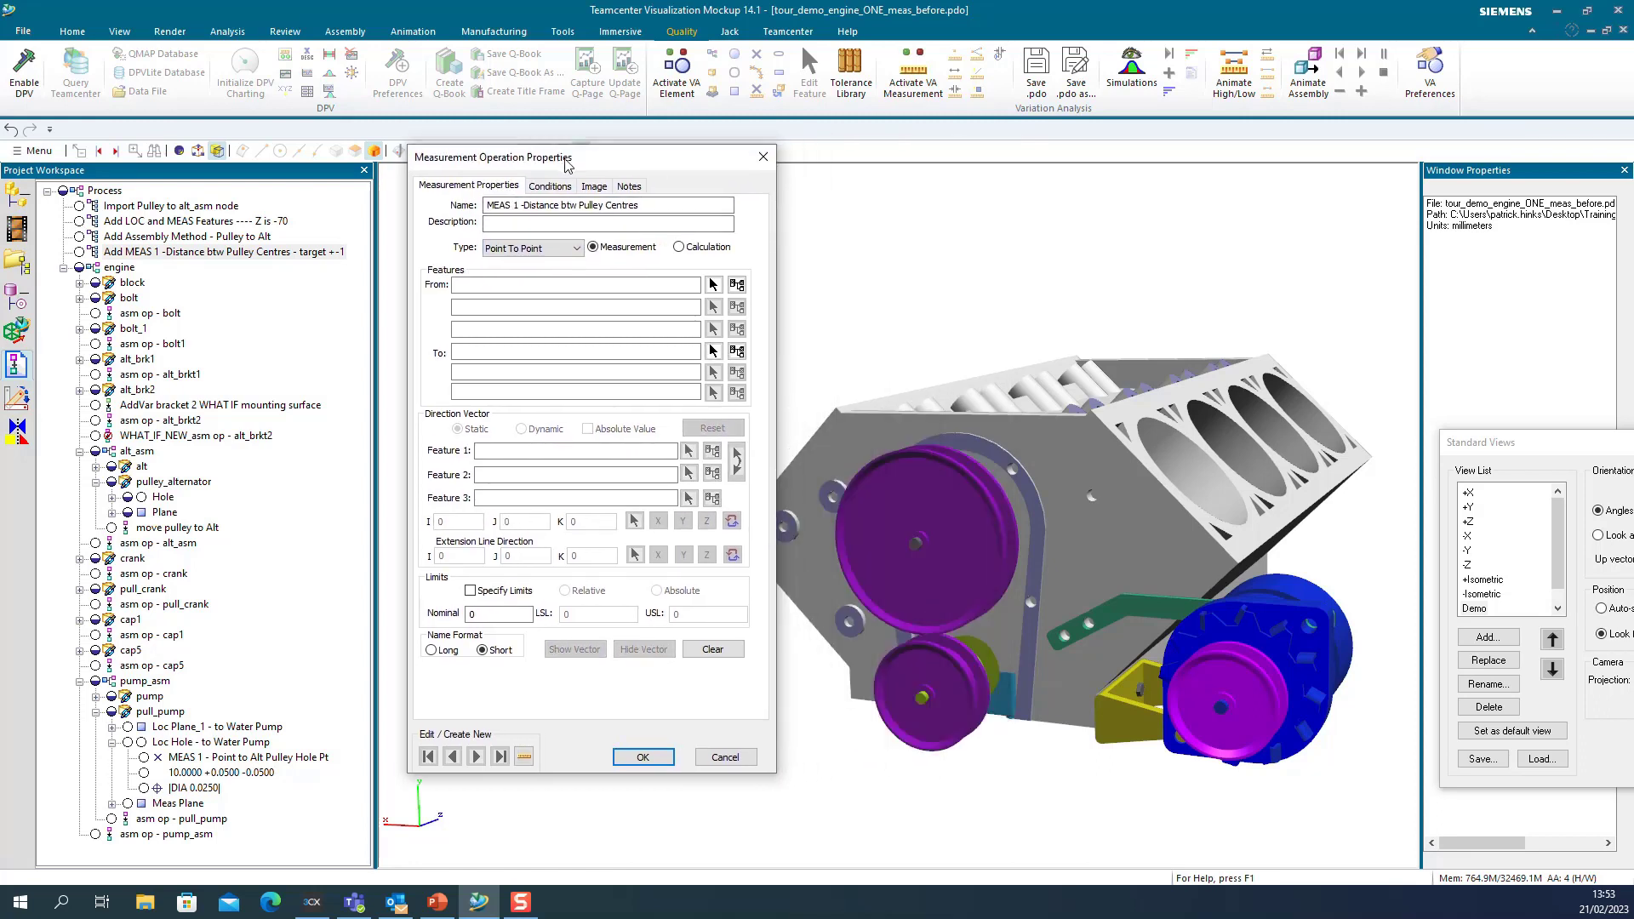
click(988, 507)
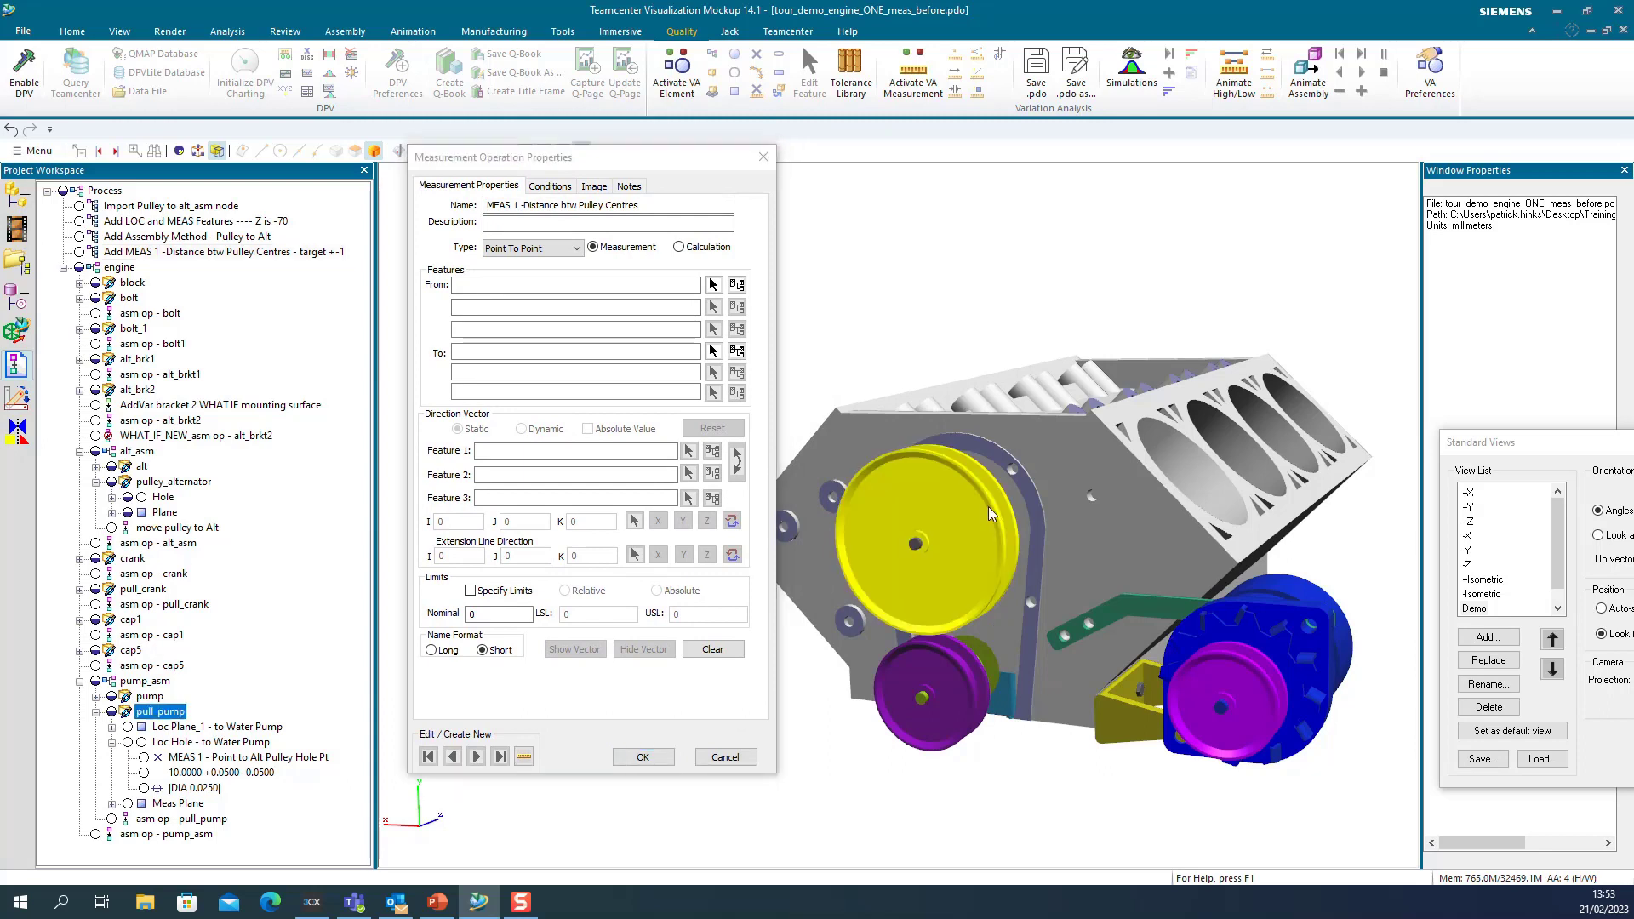
click(189, 757)
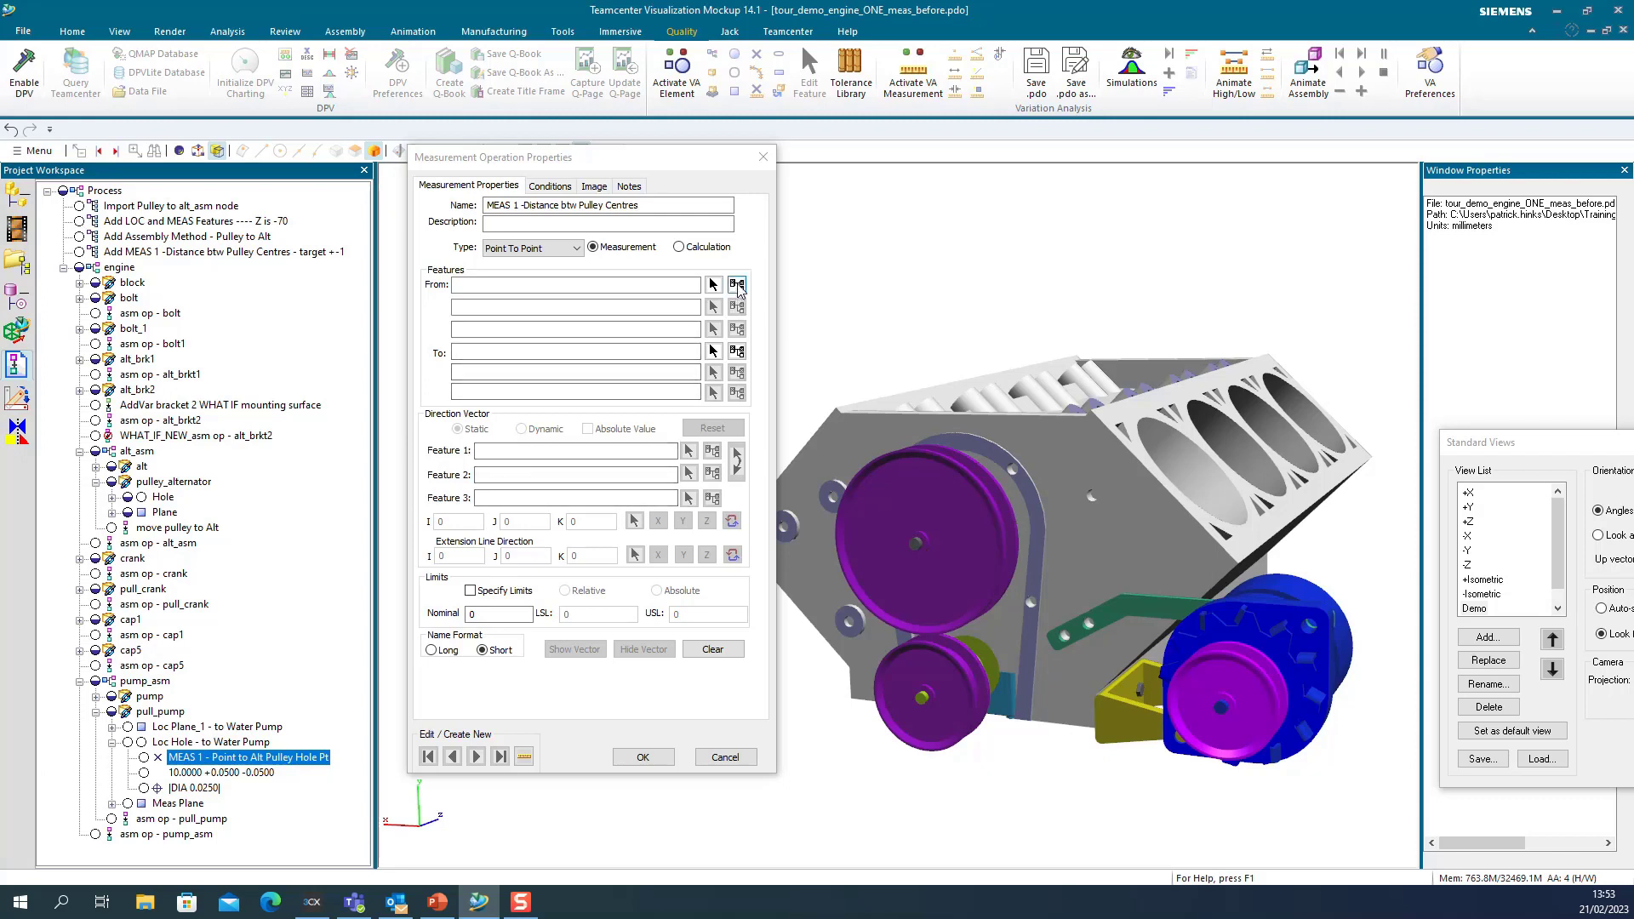
click(737, 284)
click(1224, 667)
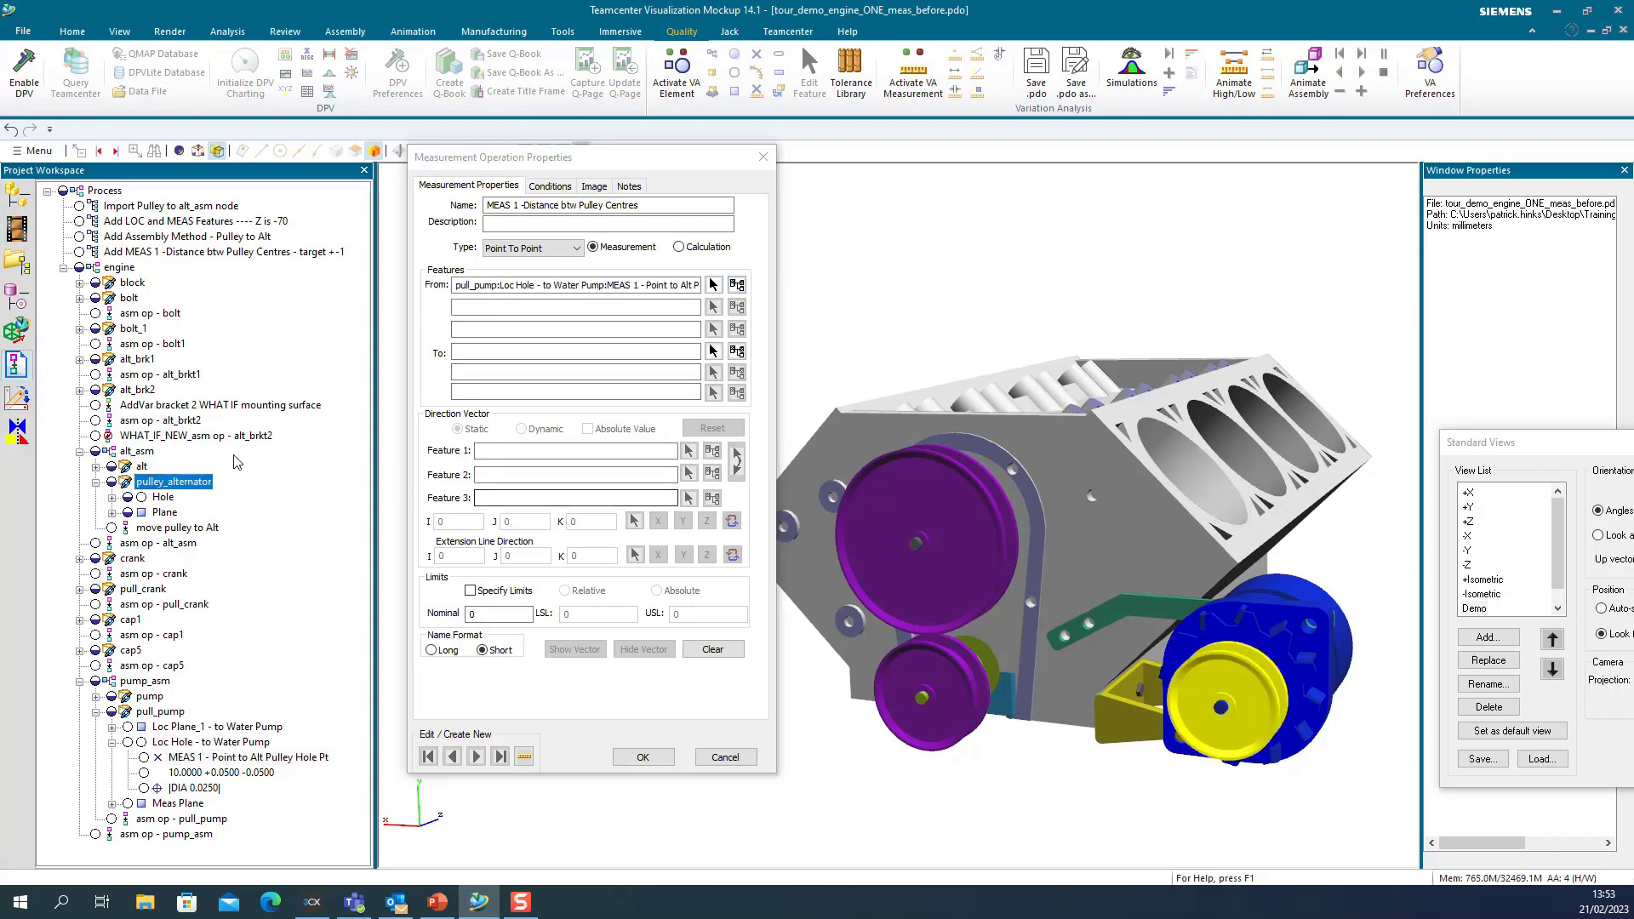
click(111, 496)
click(179, 514)
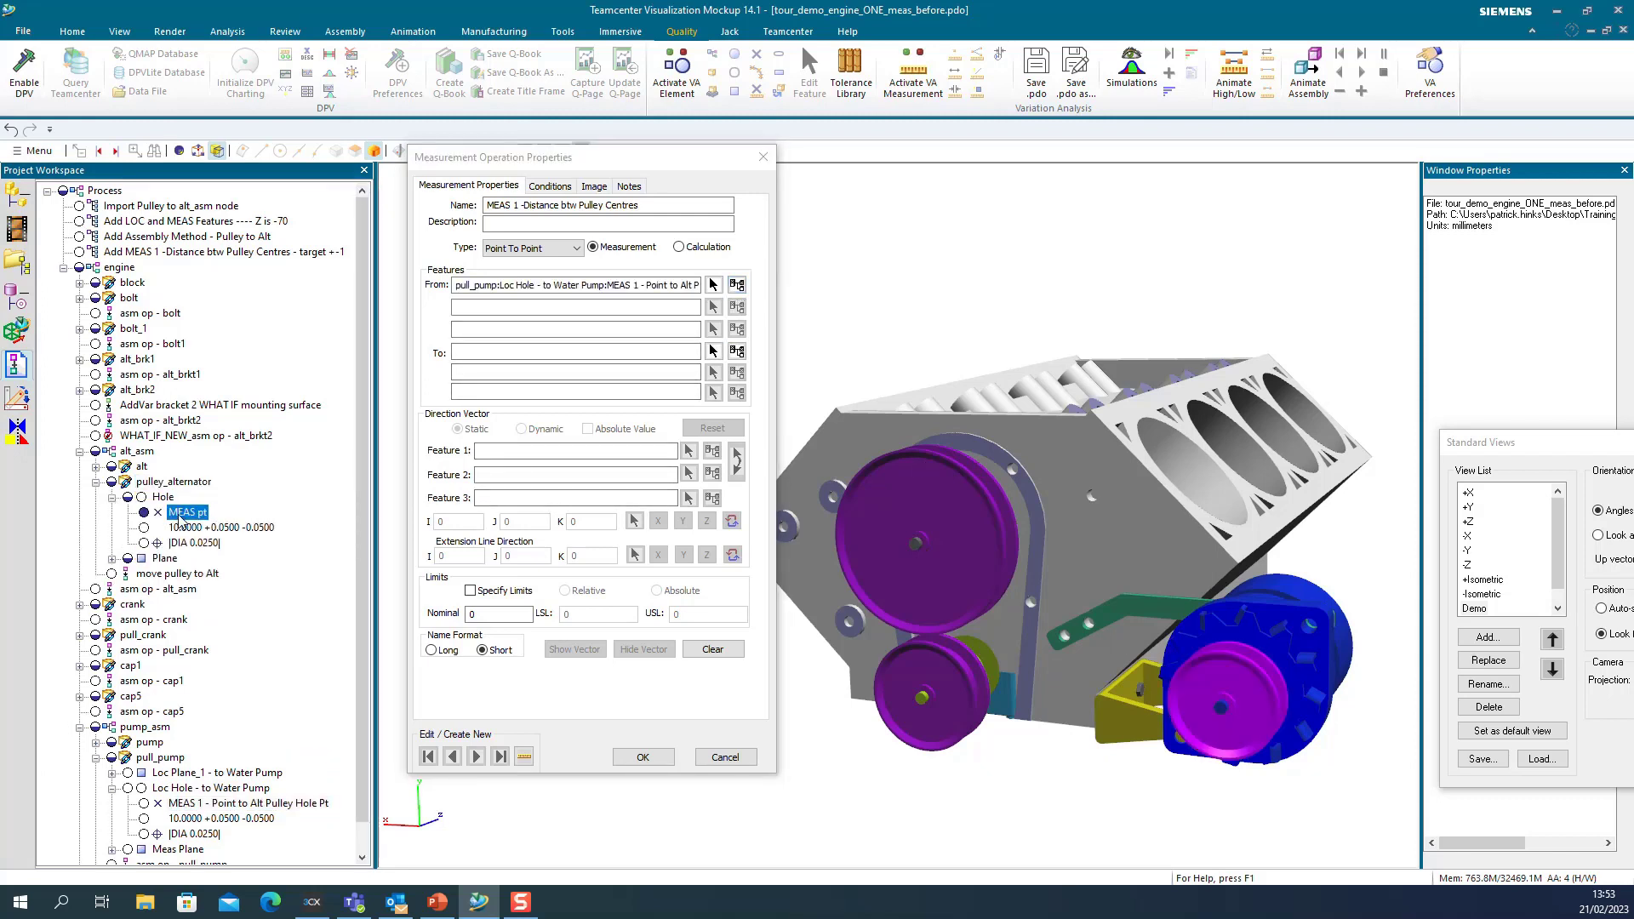
click(737, 350)
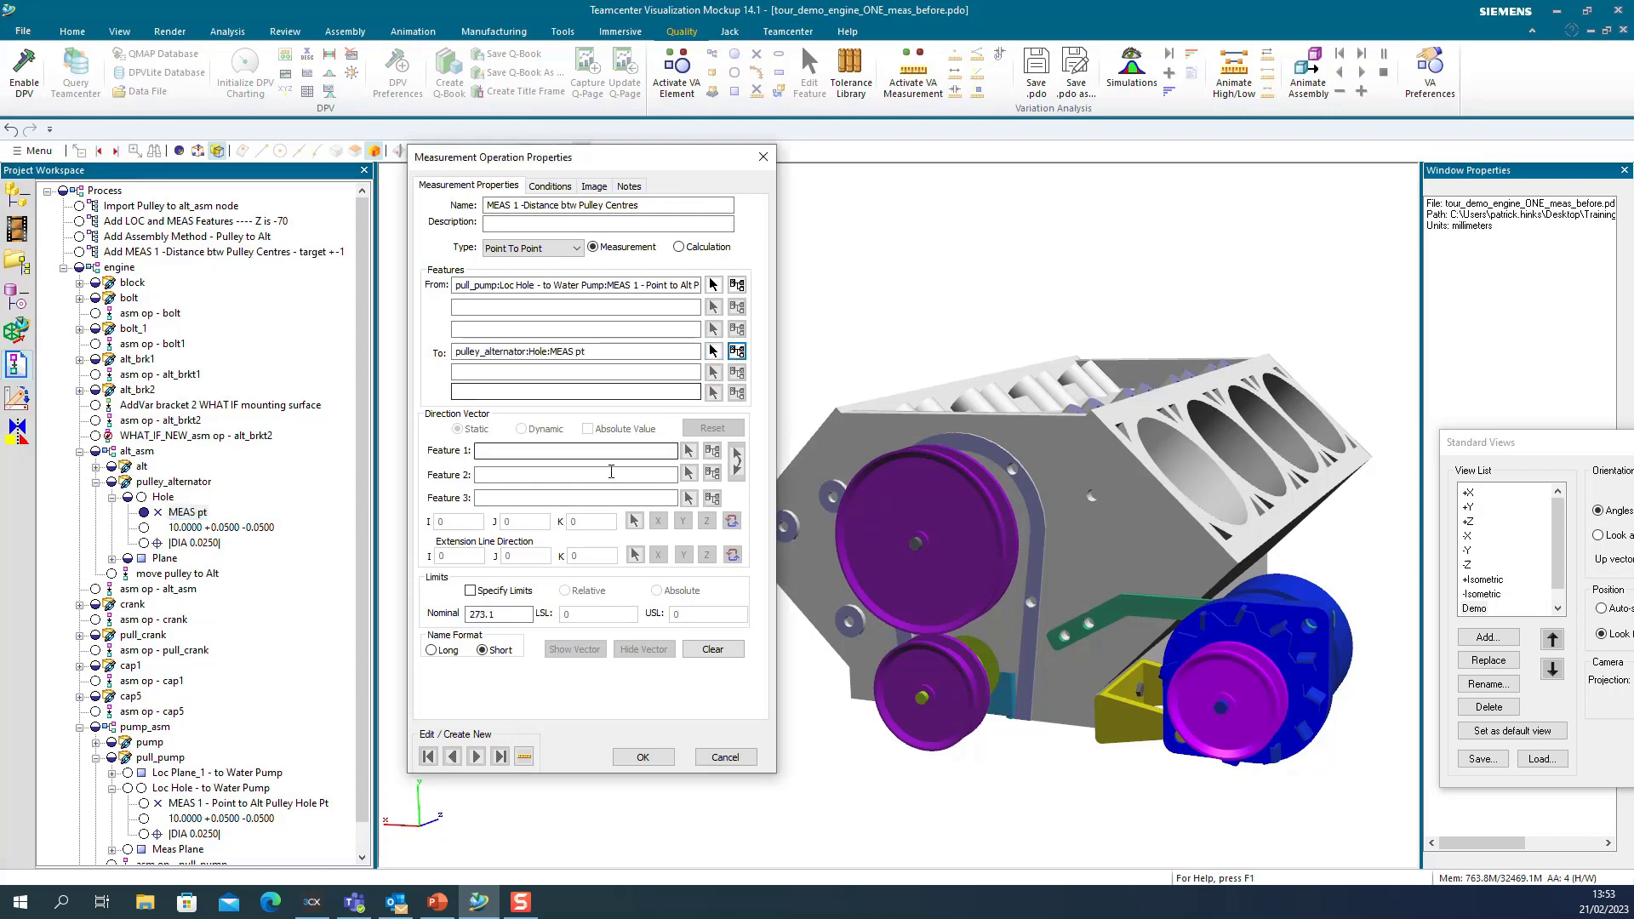
- Specify tolerance limits of ±1 for the measurement
click(470, 589)
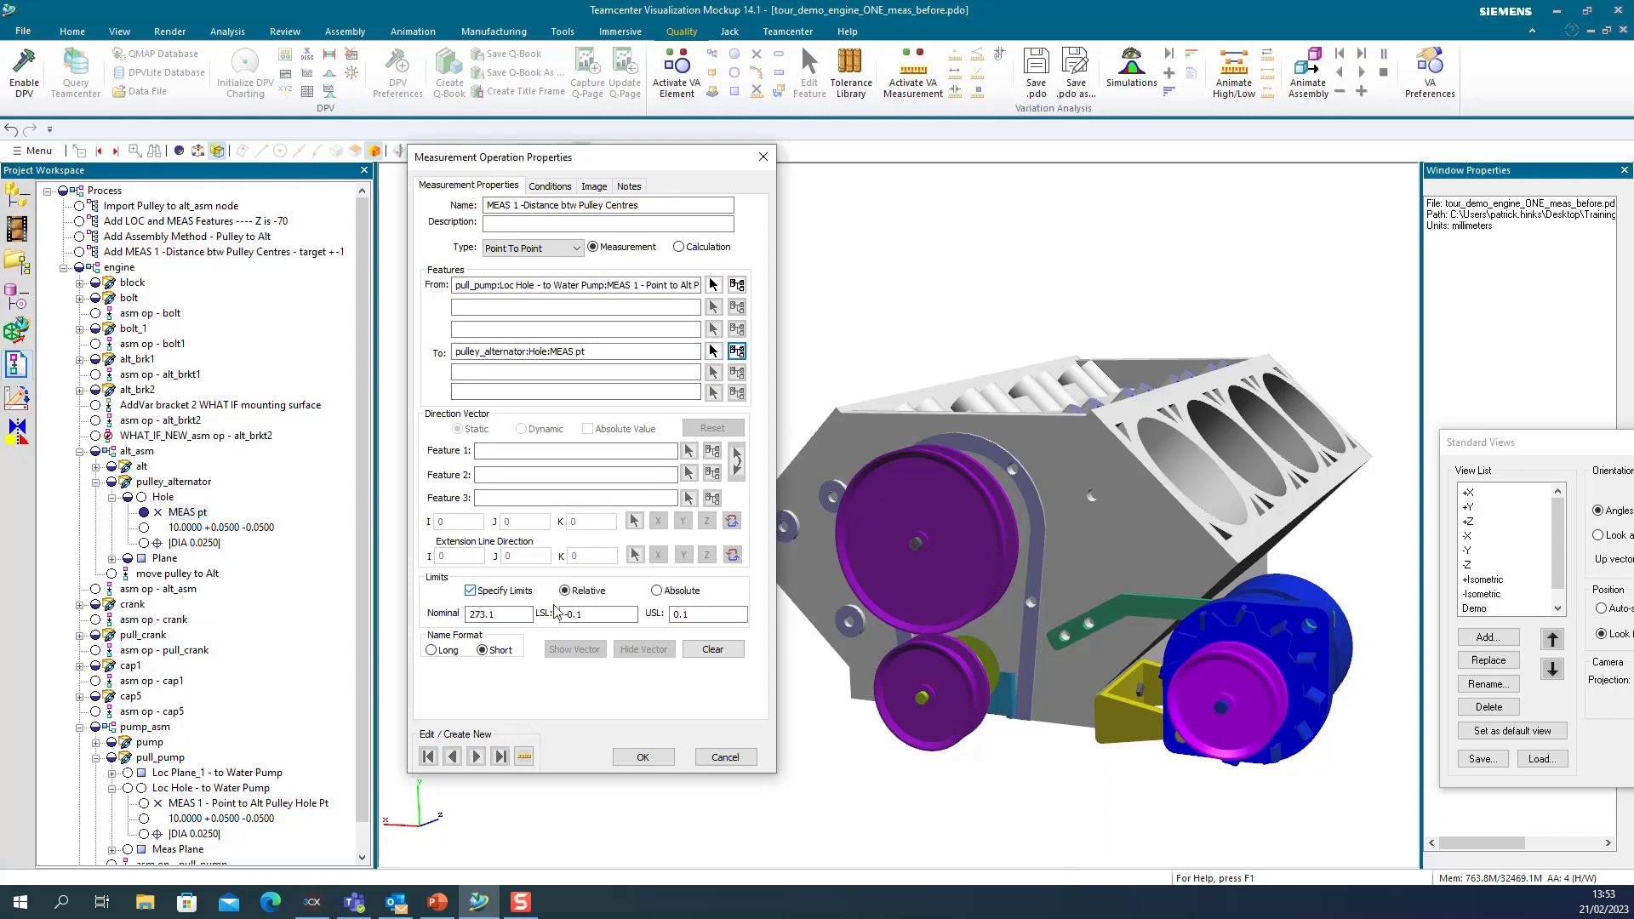
drag(567, 614, 704, 611)
text(1)
- Confirm the pulley-centre measurement, move its label aside, and run the variation simulations
click(653, 760)
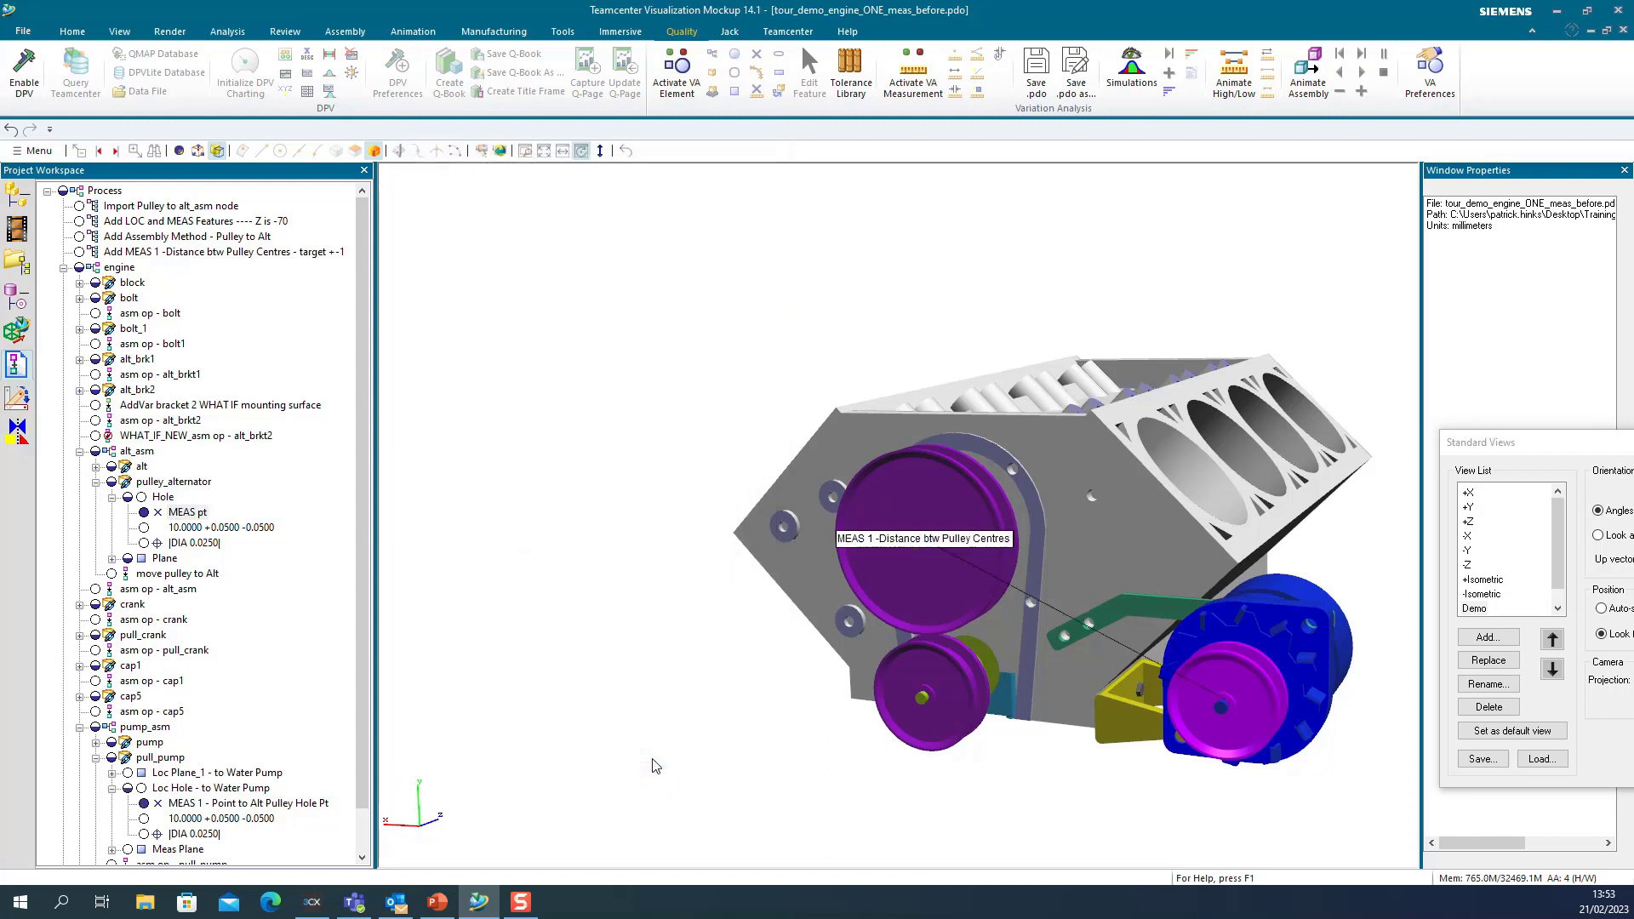
drag(881, 548, 640, 633)
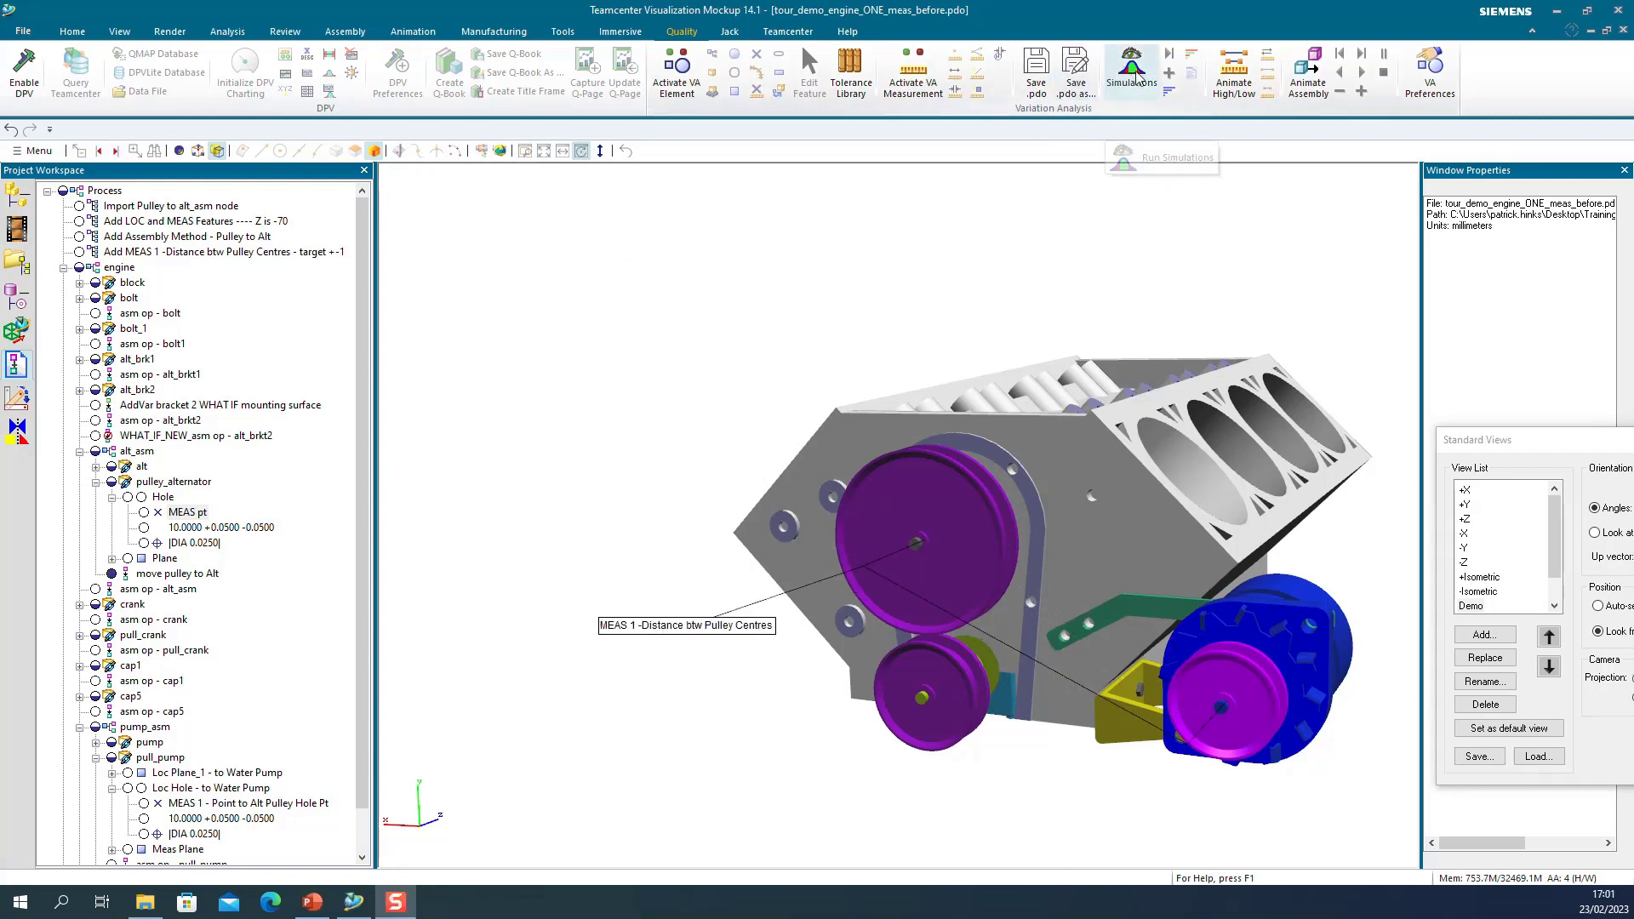
click(1132, 72)
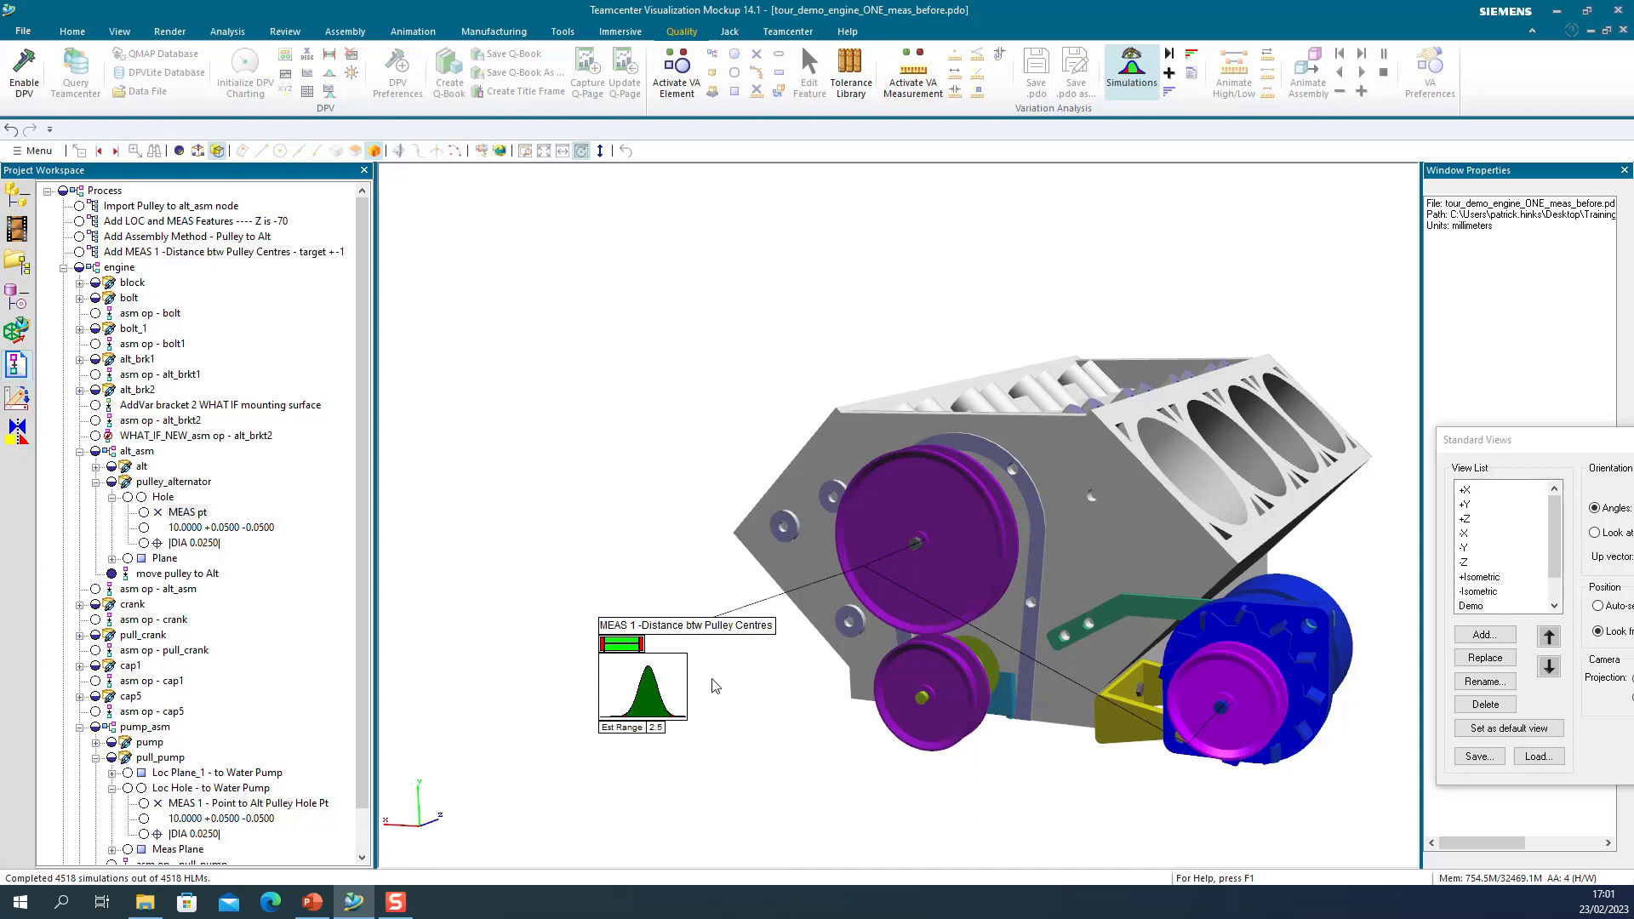
- Open the HLM contributor report for MEAS 1 and locate top contributor alt_brk2 (85.91%) on the bracket
right_click(721, 631)
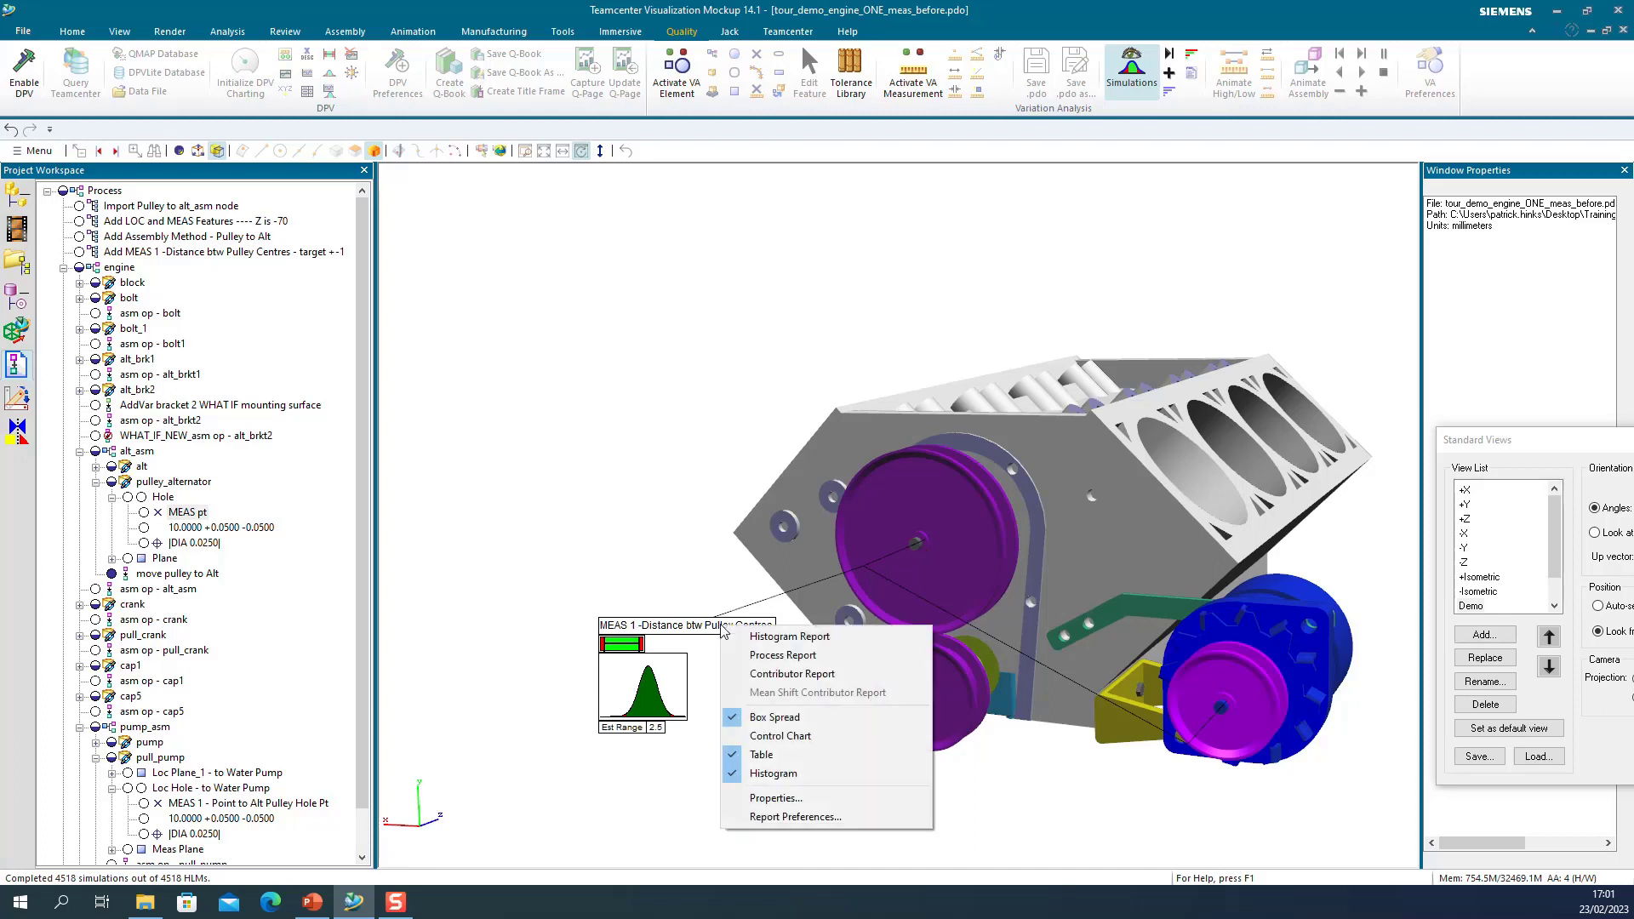
click(853, 677)
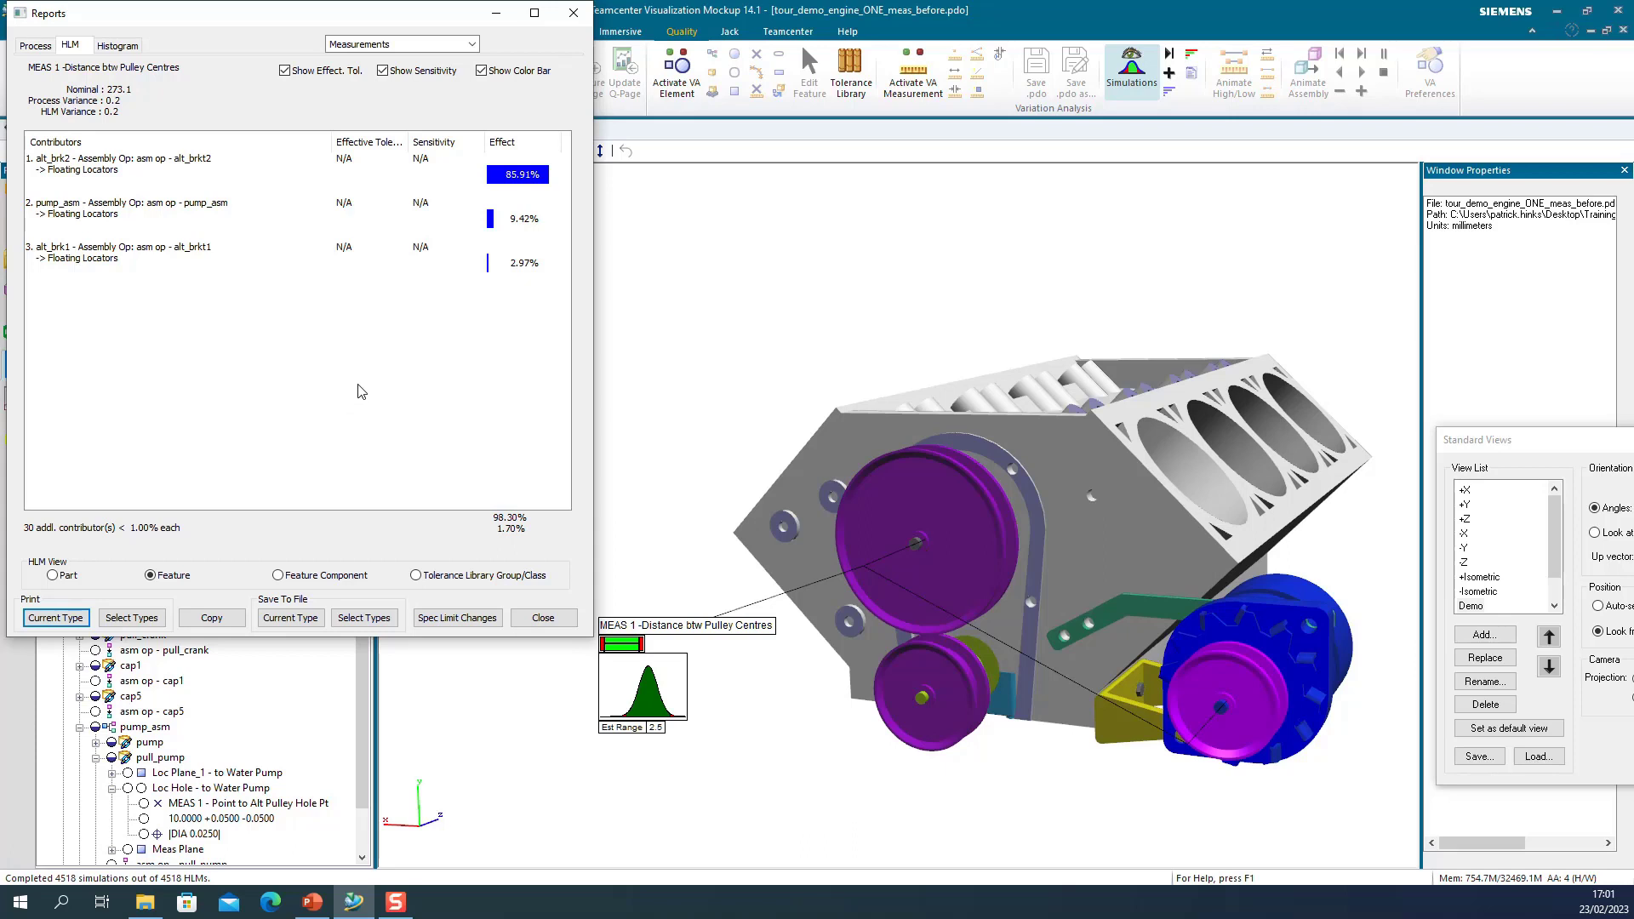
click(140, 167)
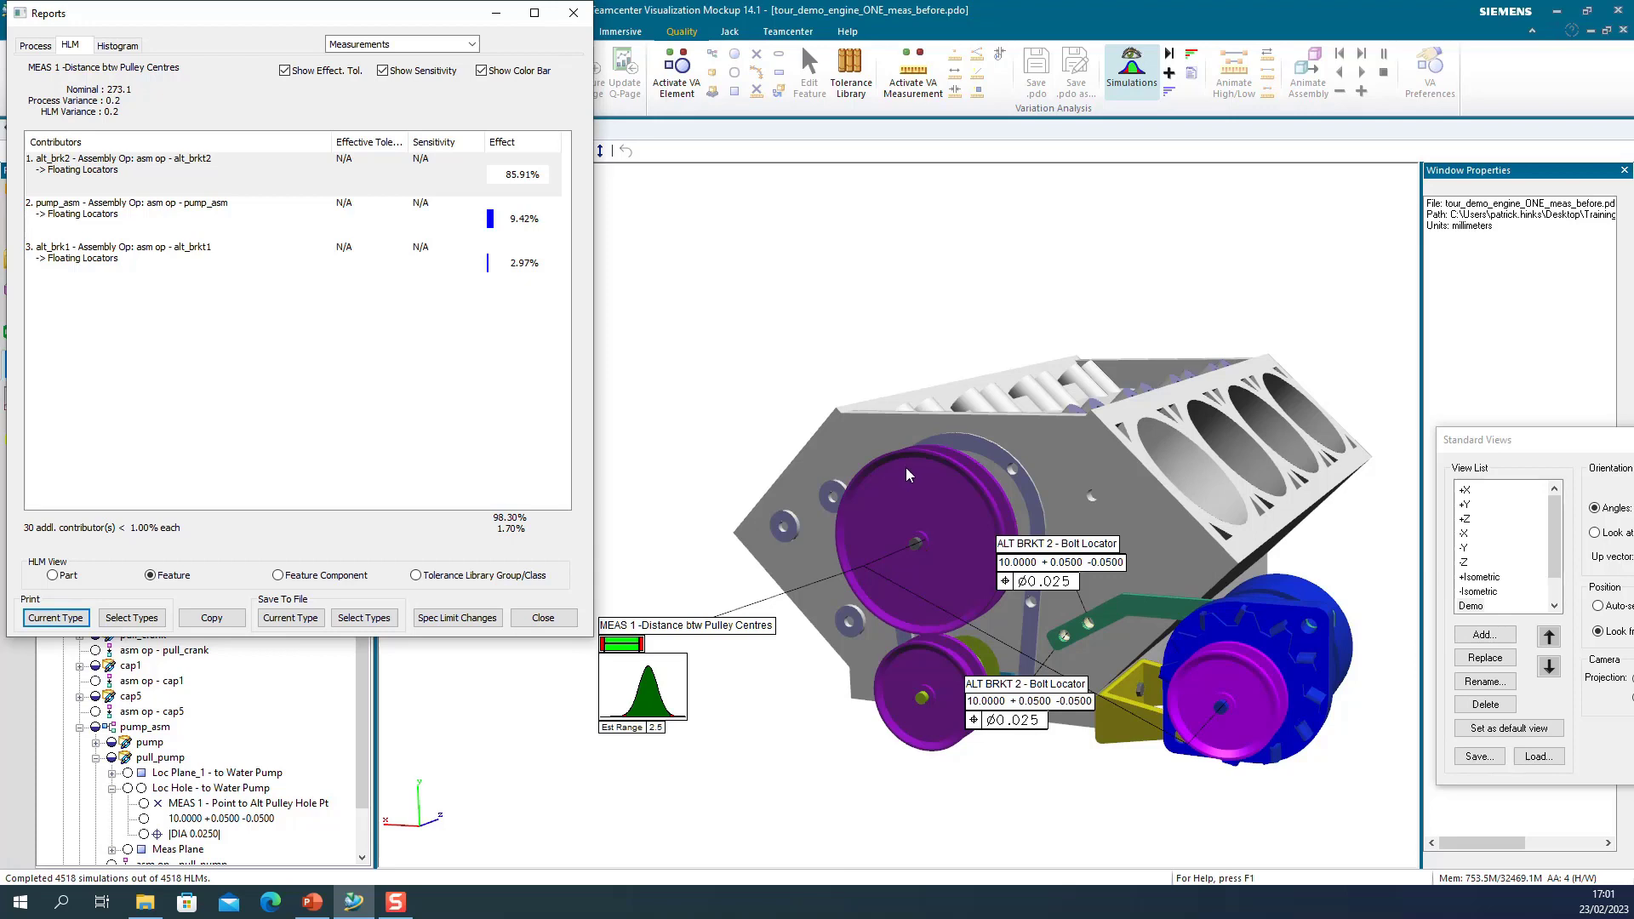
click(1139, 603)
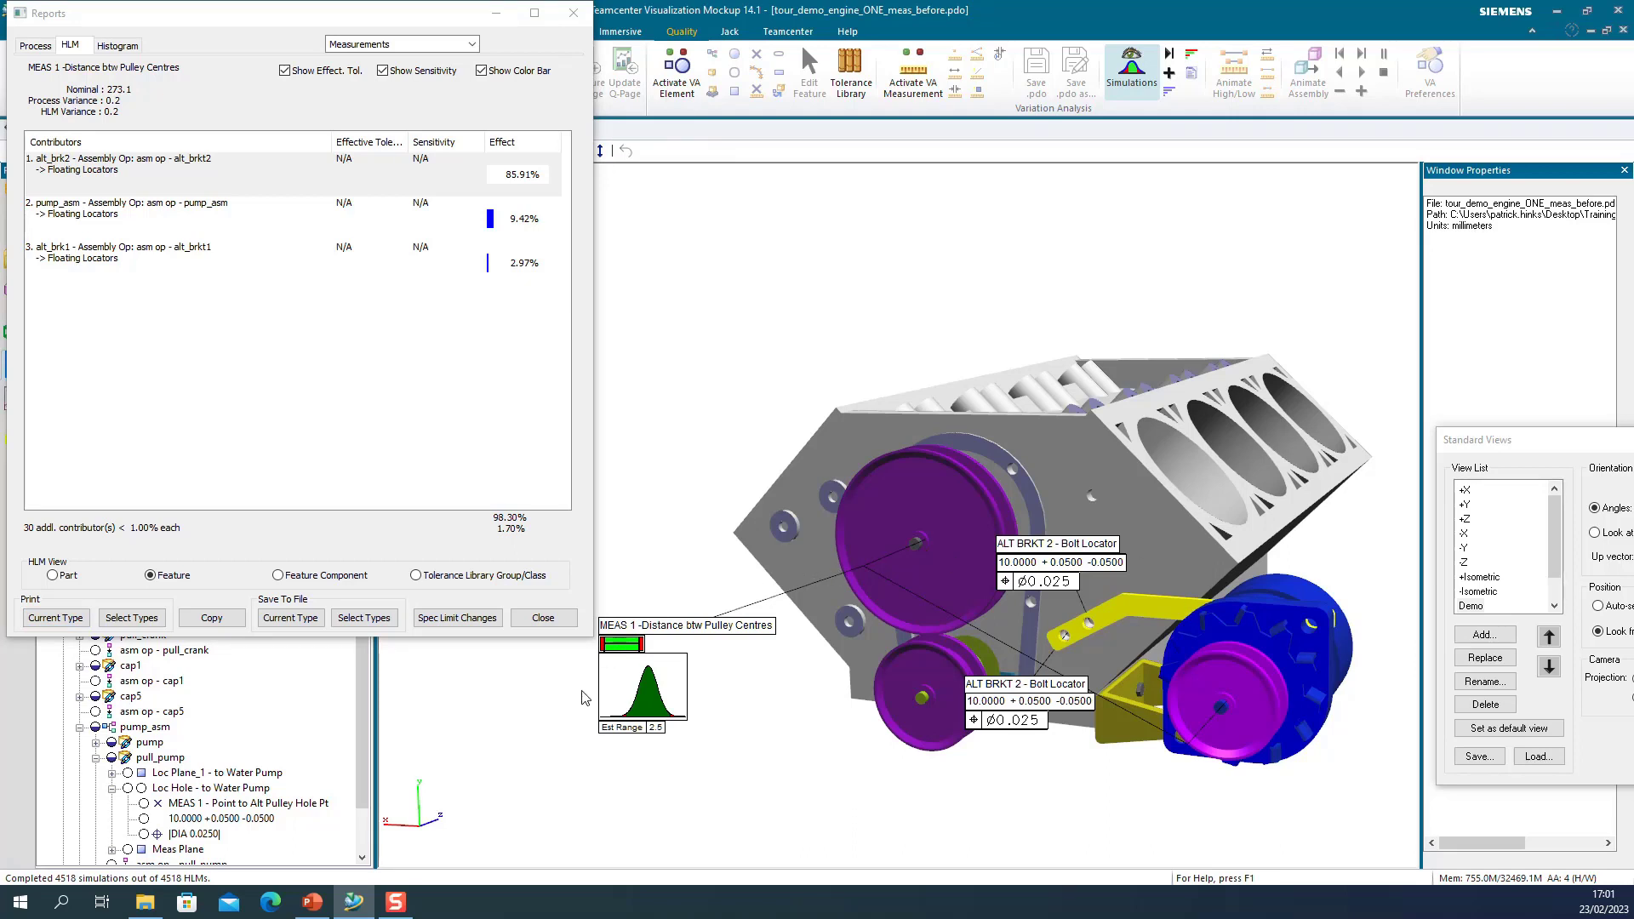
scroll(294, 839, down, 1)
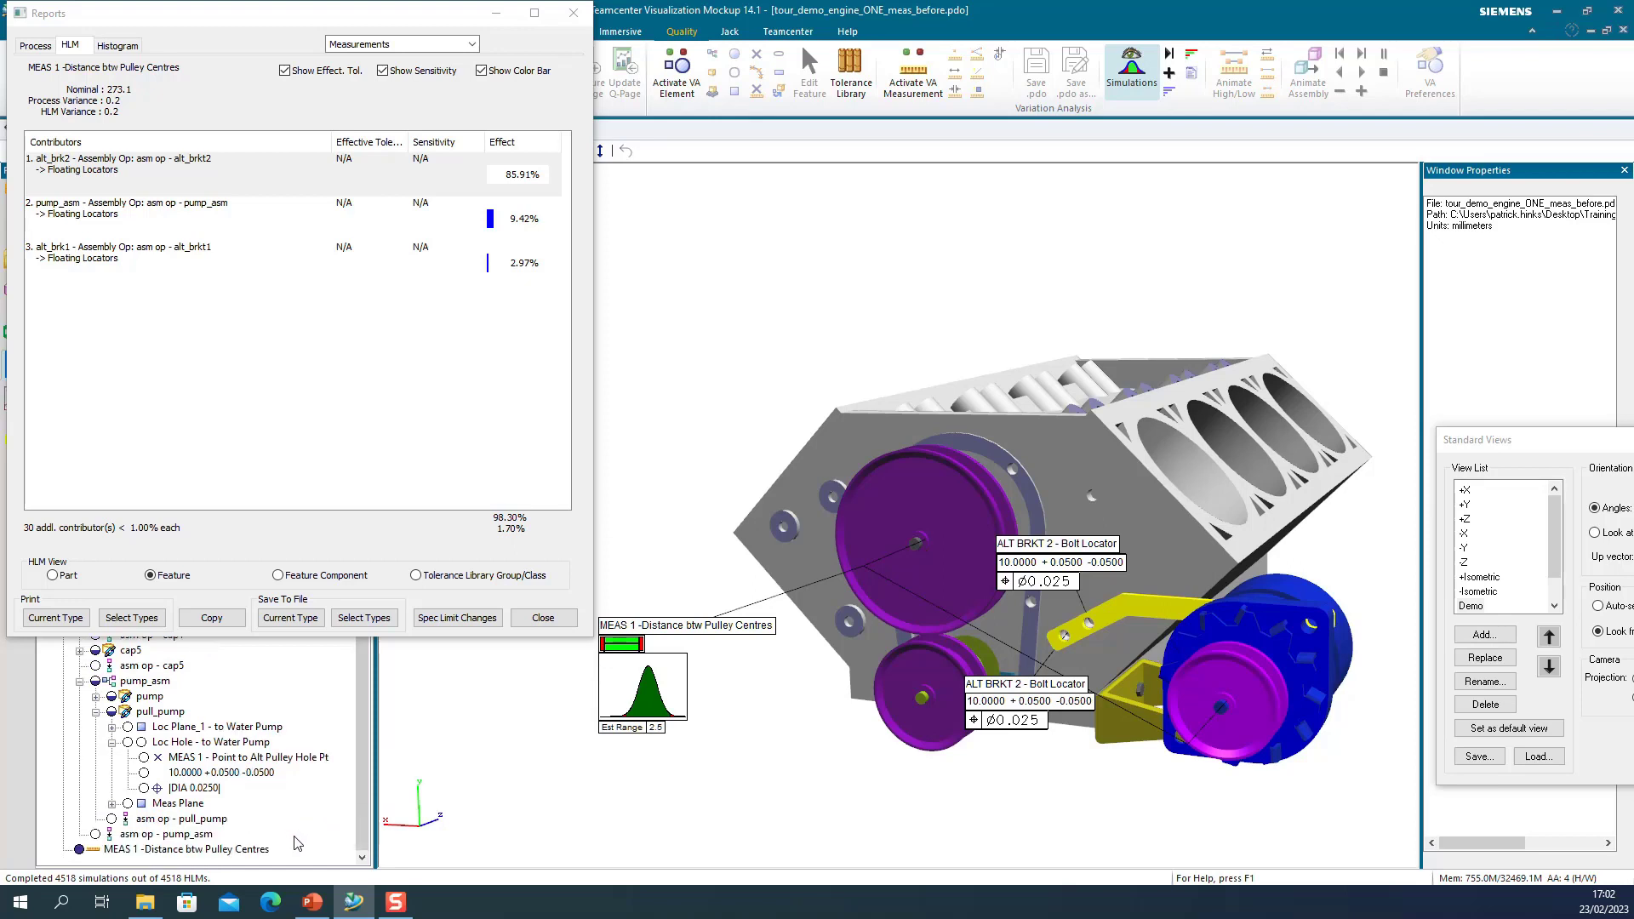
click(252, 850)
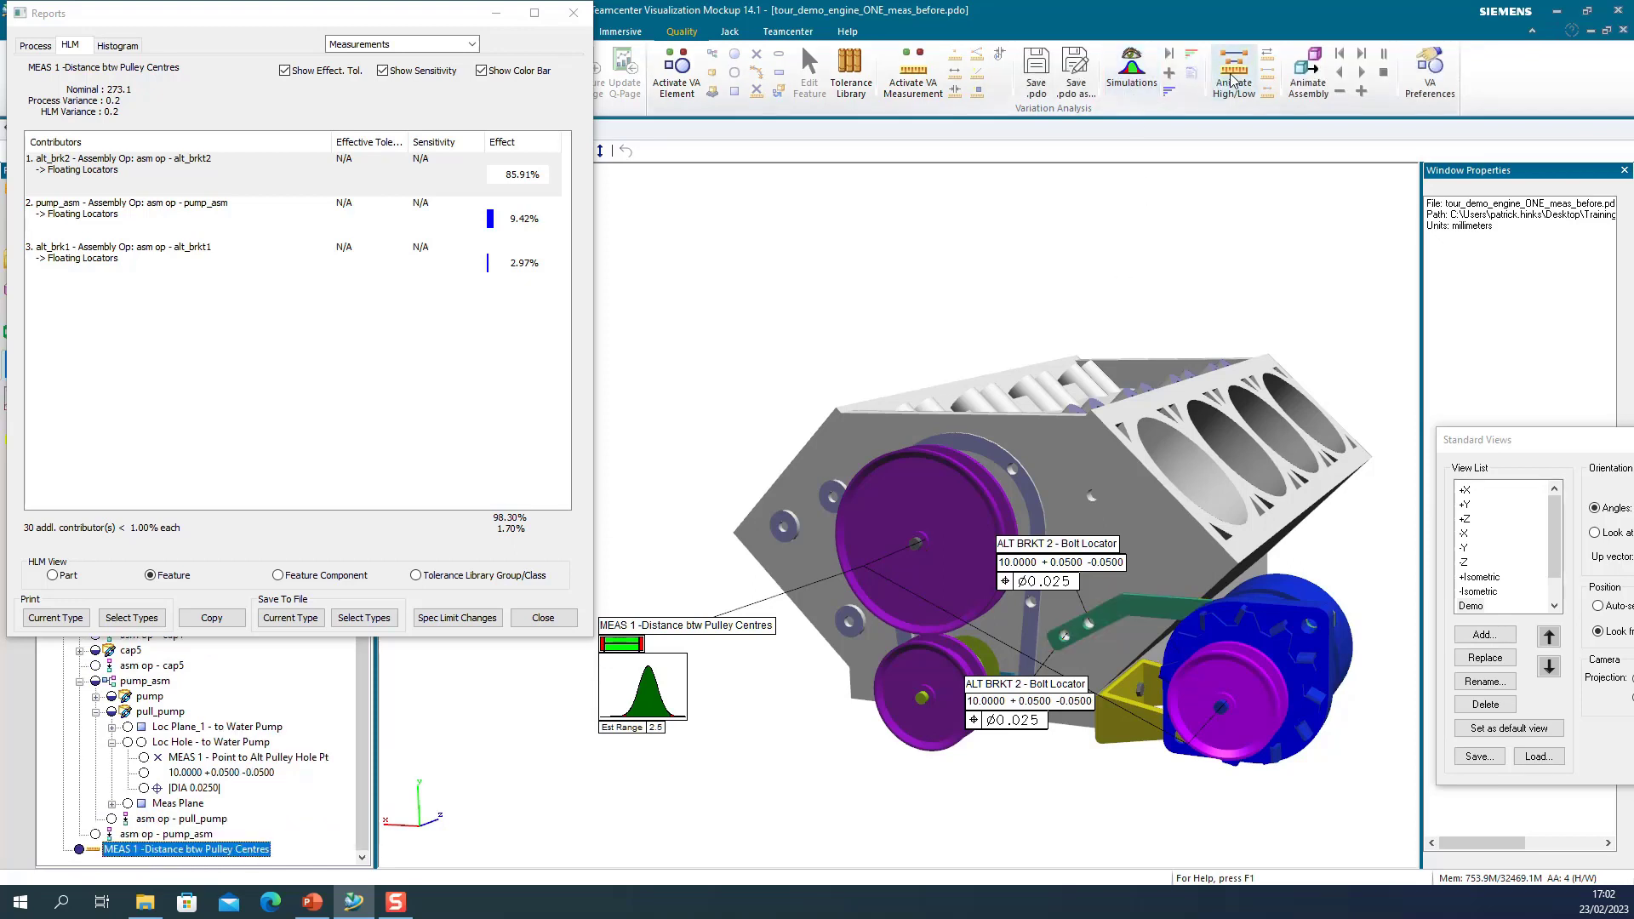
- Animate MEAS 1 between its high and low extremes, close the report, and zoom on the alternator bracket
click(1268, 59)
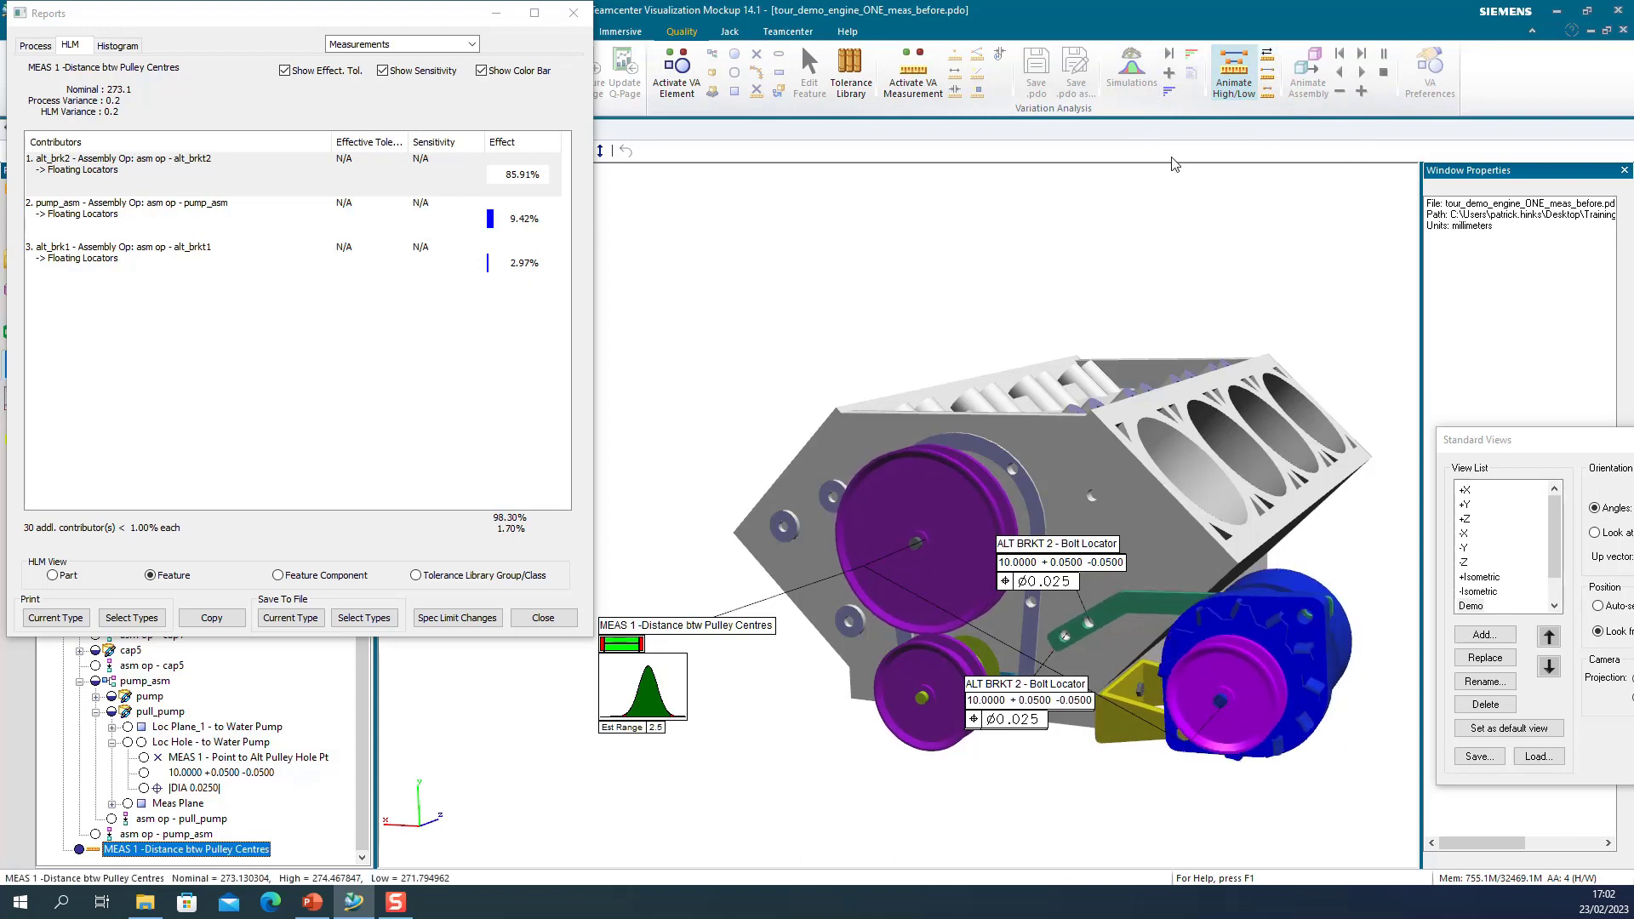
click(543, 618)
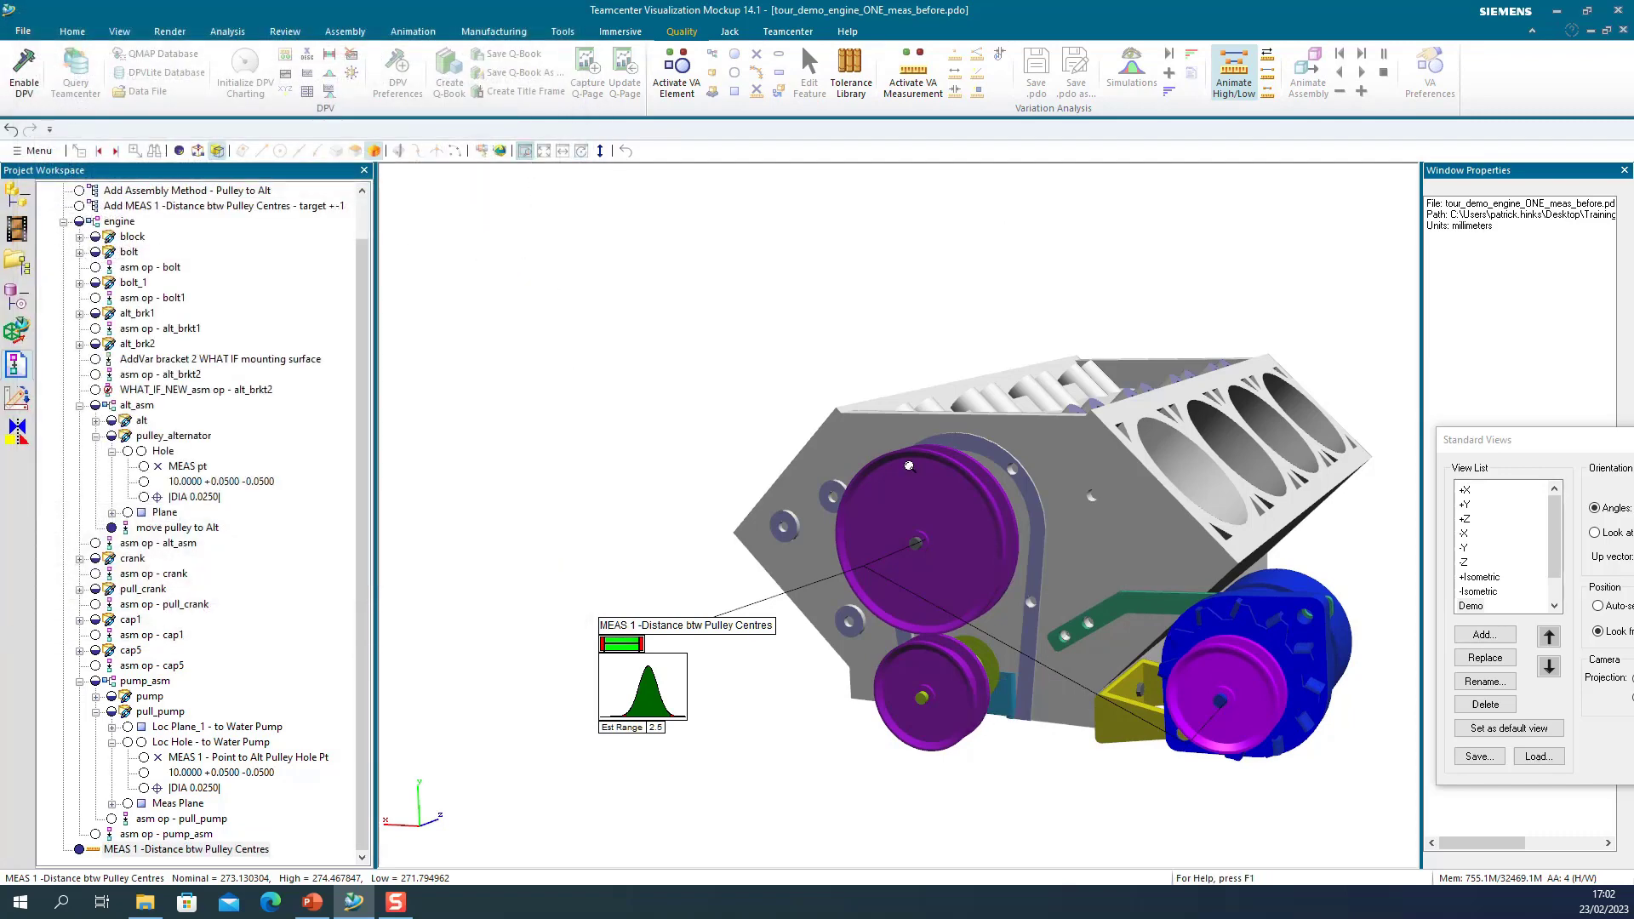
drag(1057, 545, 1383, 823)
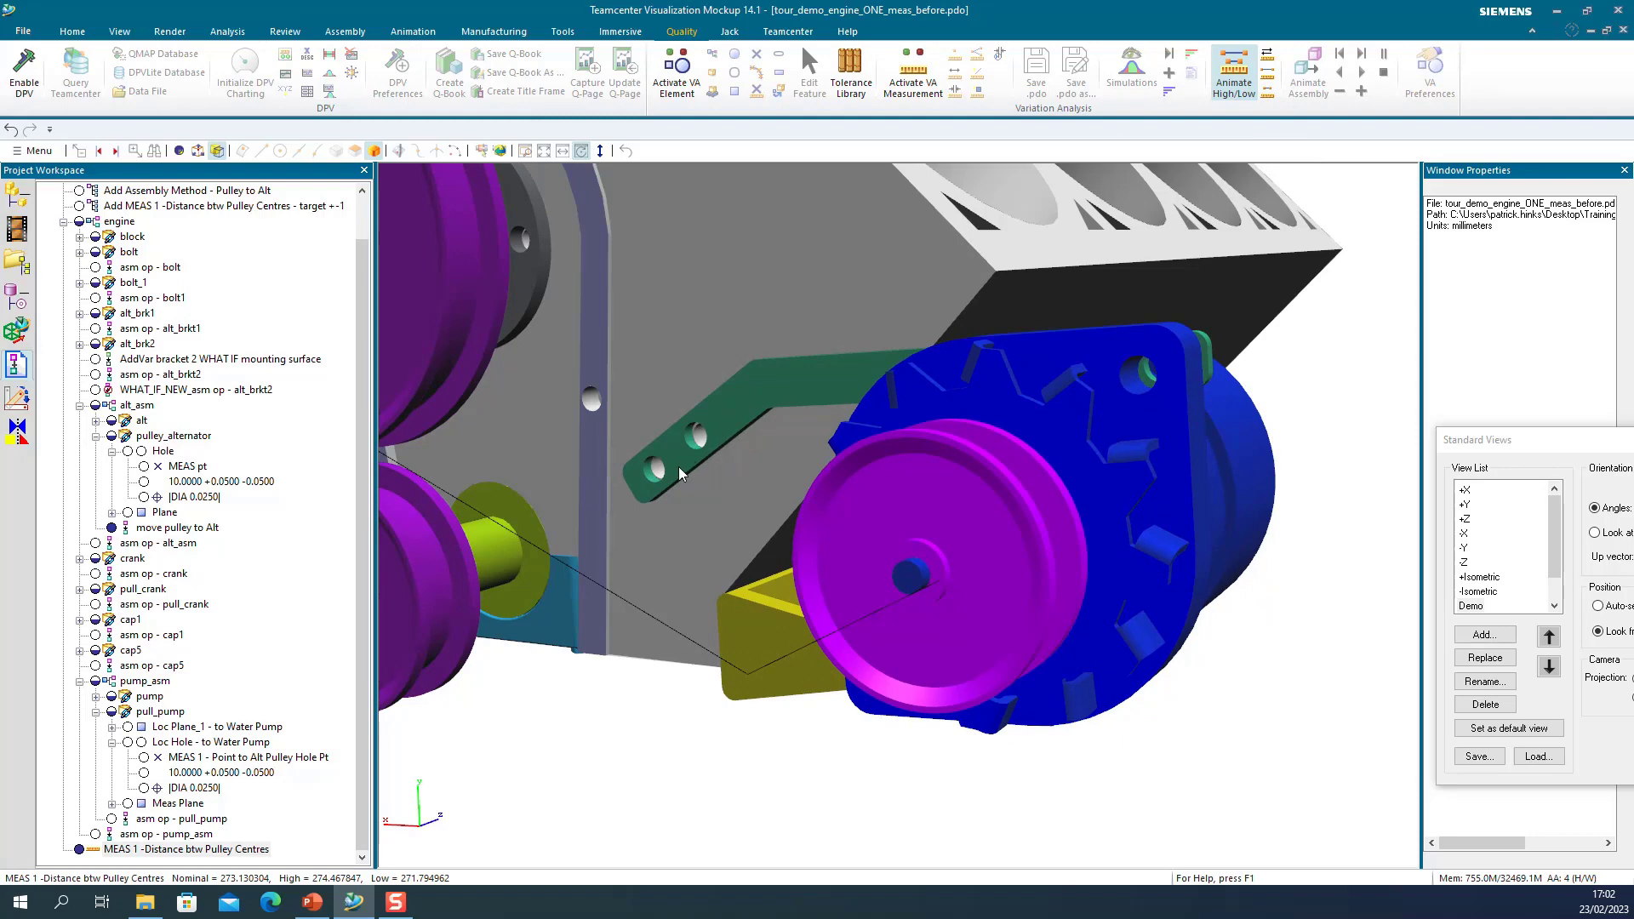
- Expand alt_brk2, hide its original geometry, and show the redesigned bolt hole and surface locators
click(744, 439)
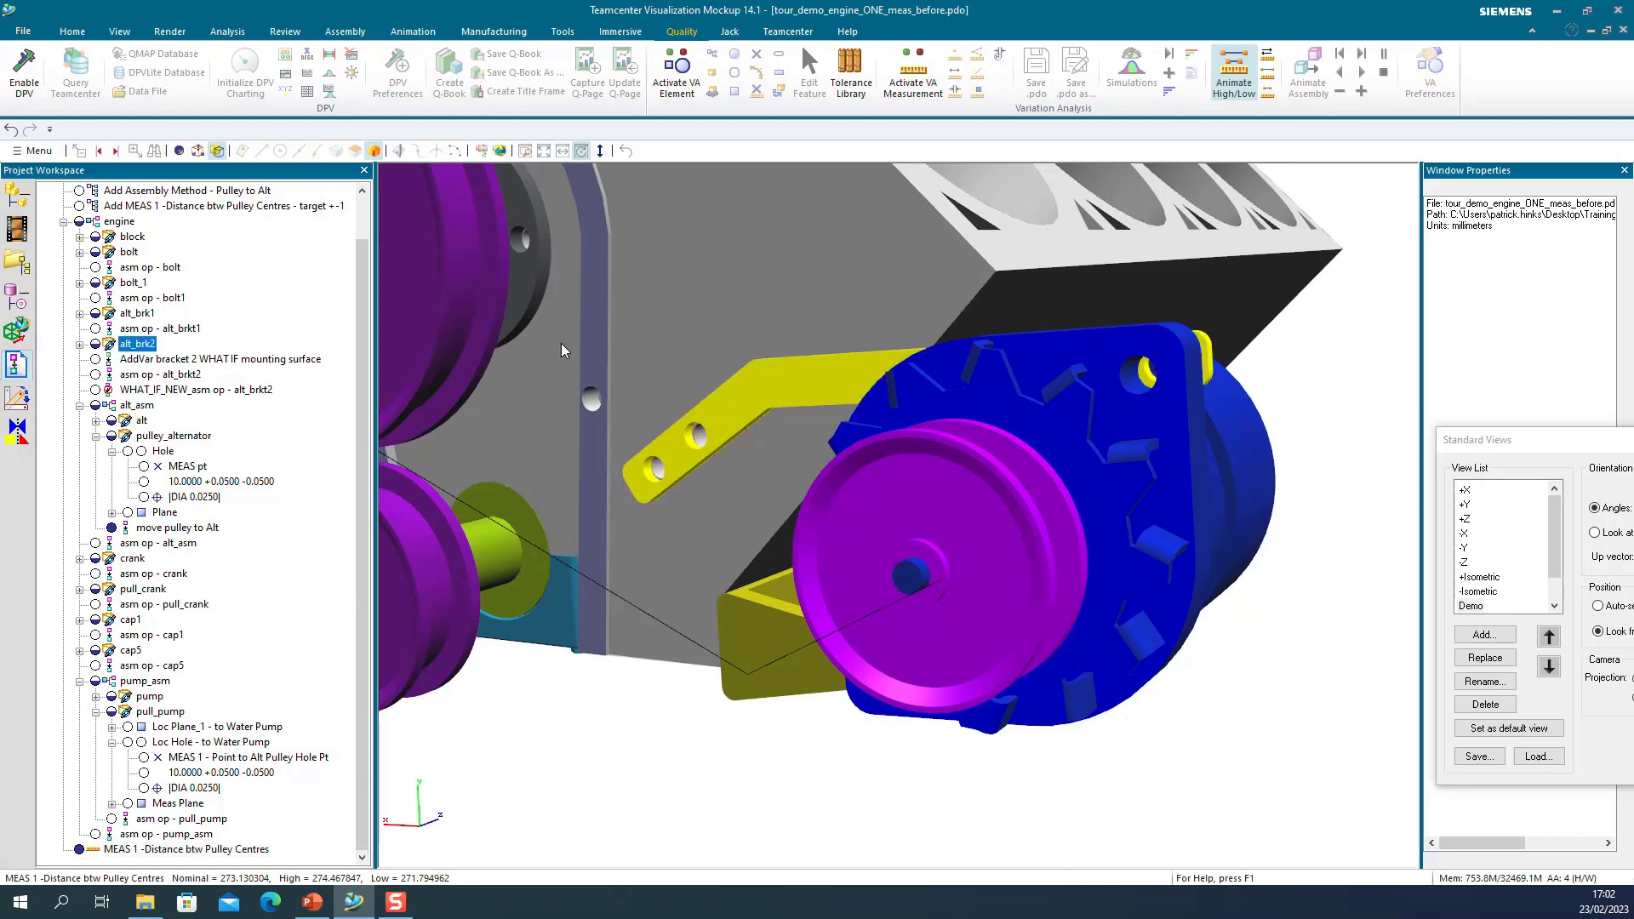
click(79, 345)
click(95, 344)
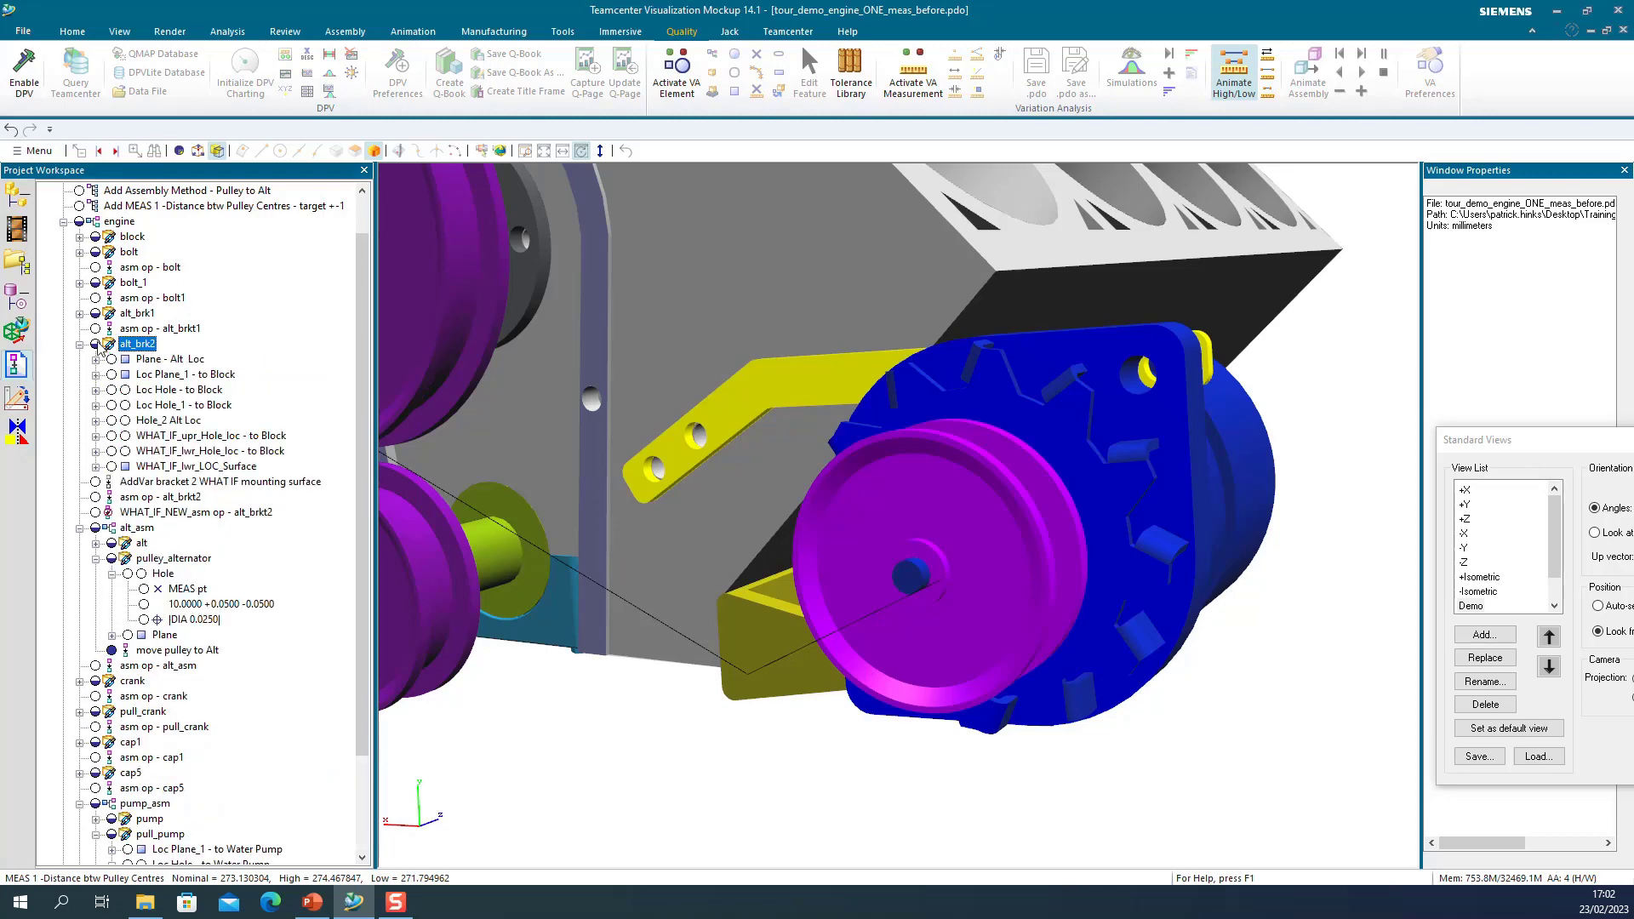
click(112, 437)
click(111, 451)
click(111, 466)
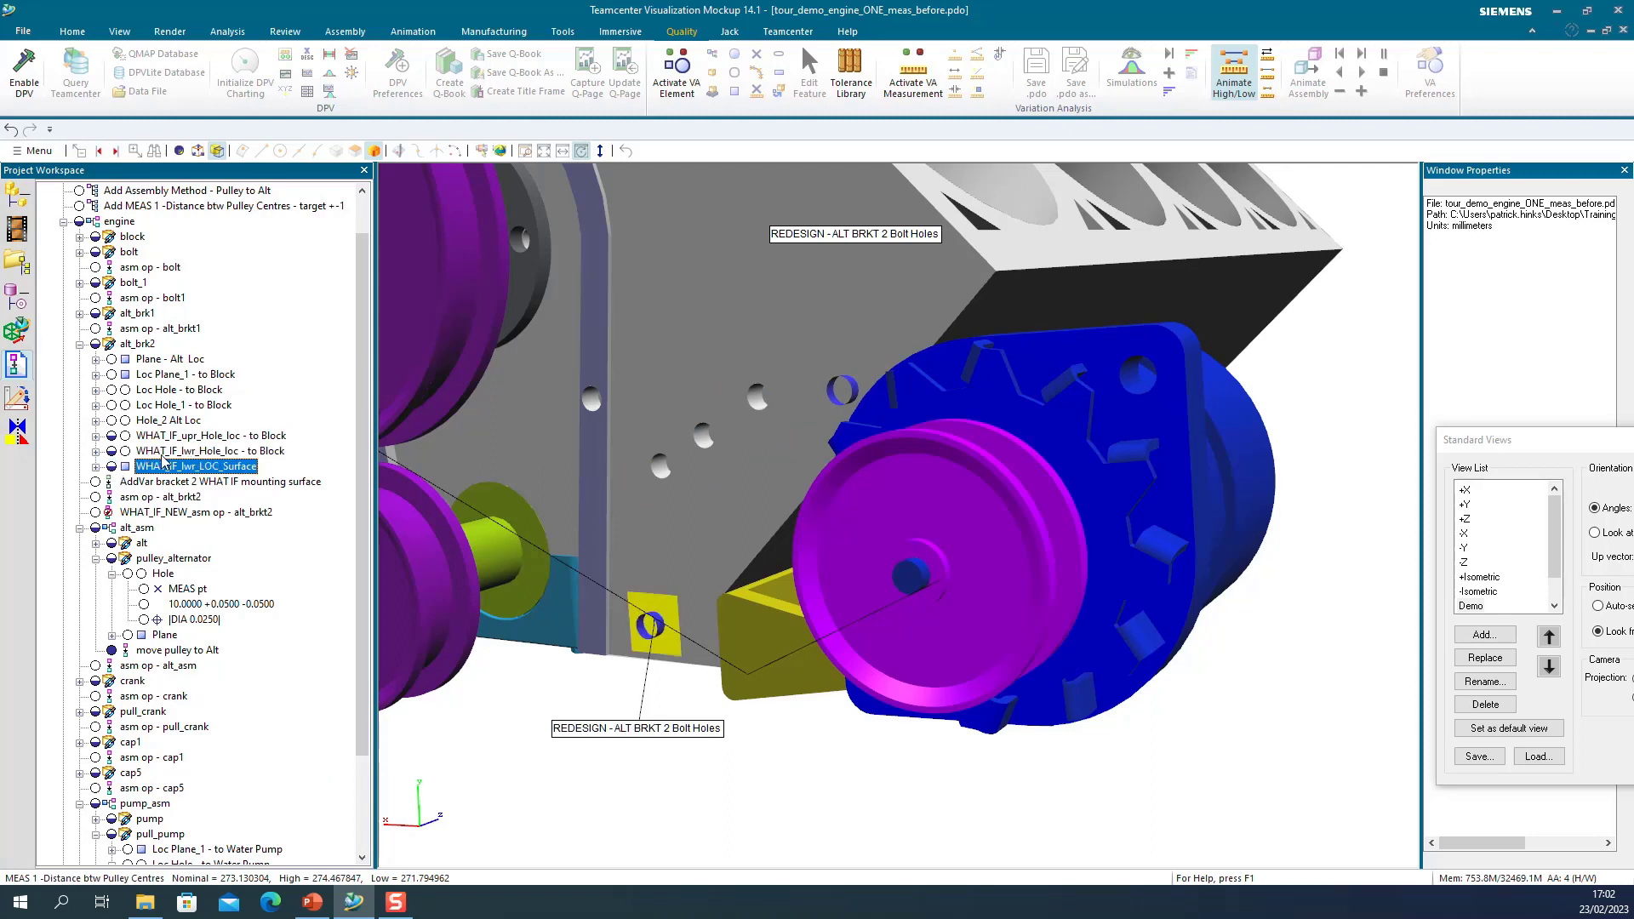
- Activate the WHAT_IF_NEW assembly operation and set the original asm op - alt_brkt2 inactive
right_click(199, 513)
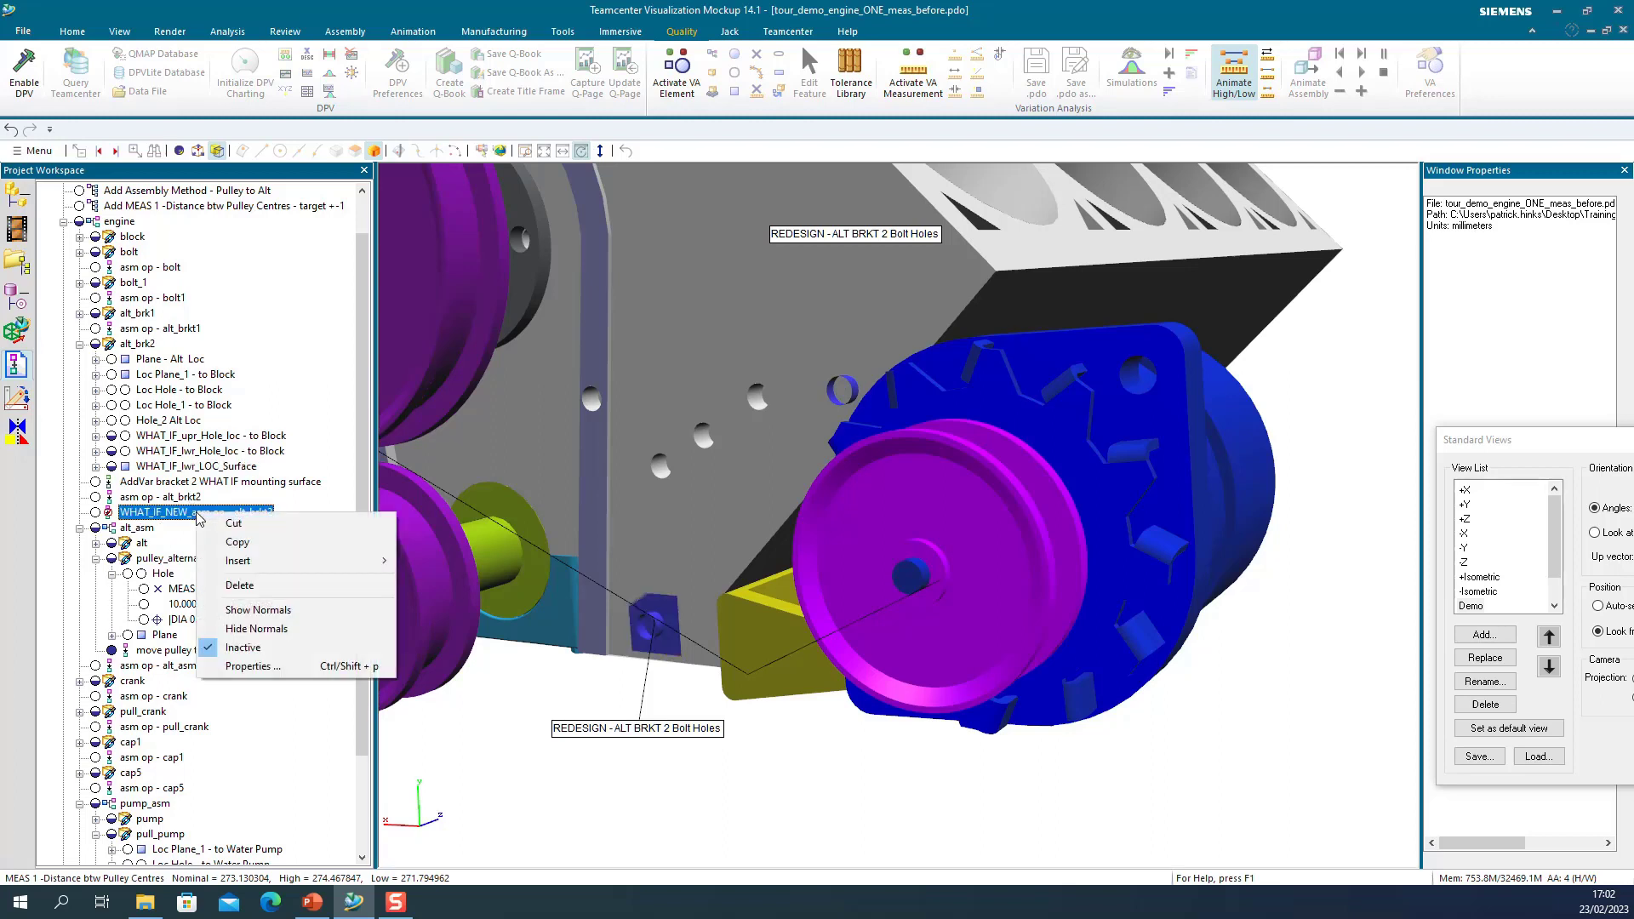
click(288, 648)
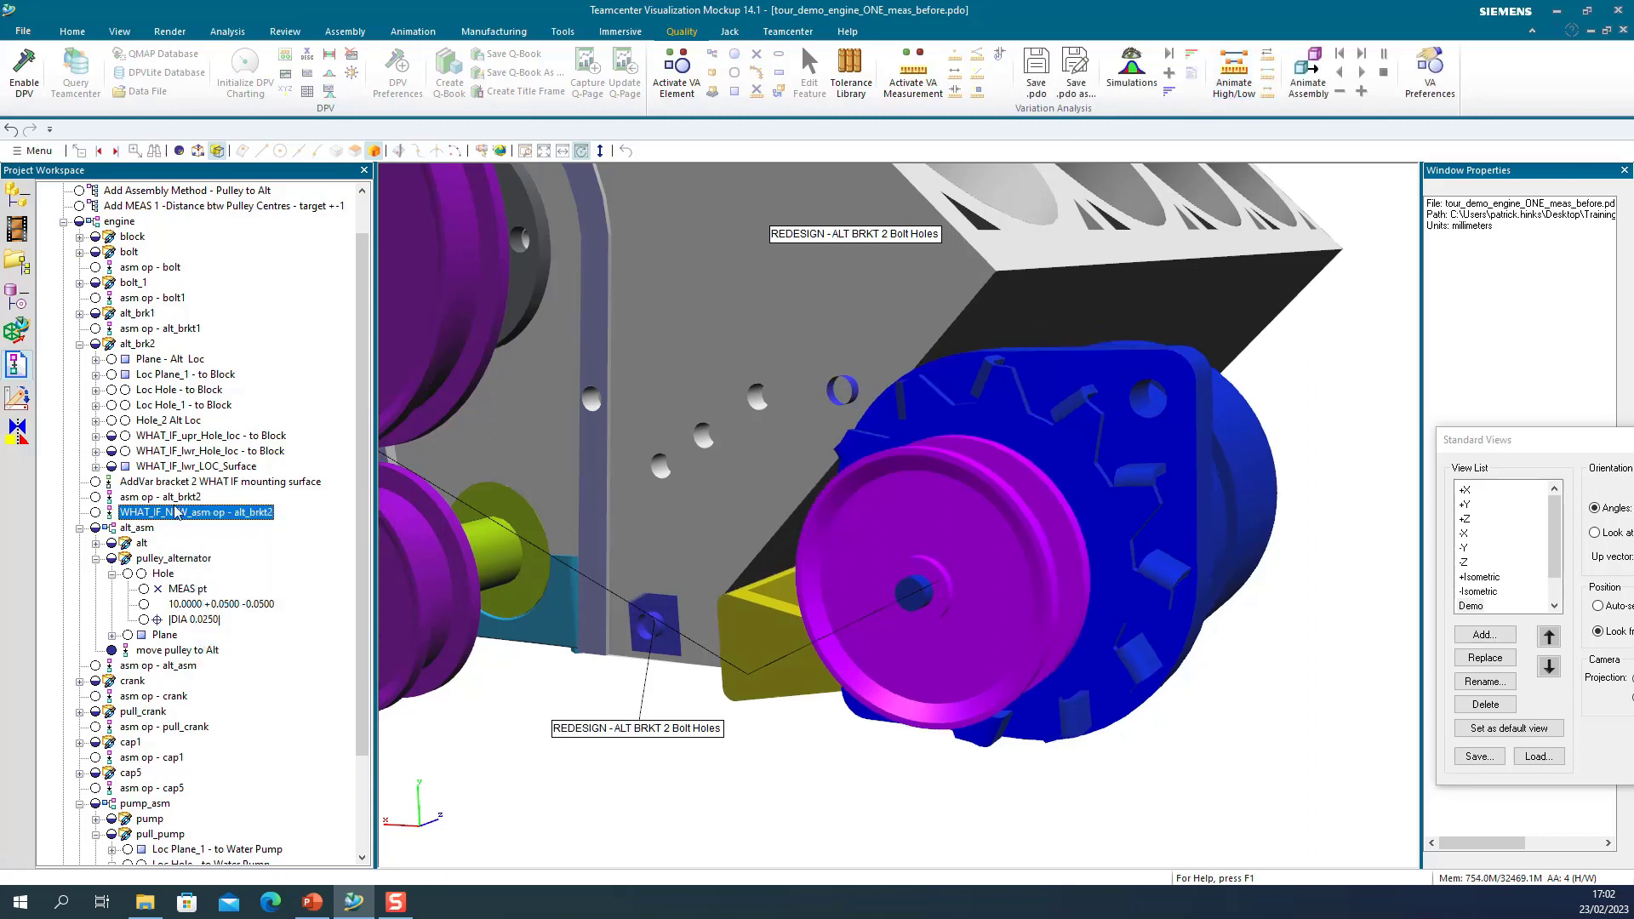
right_click(173, 500)
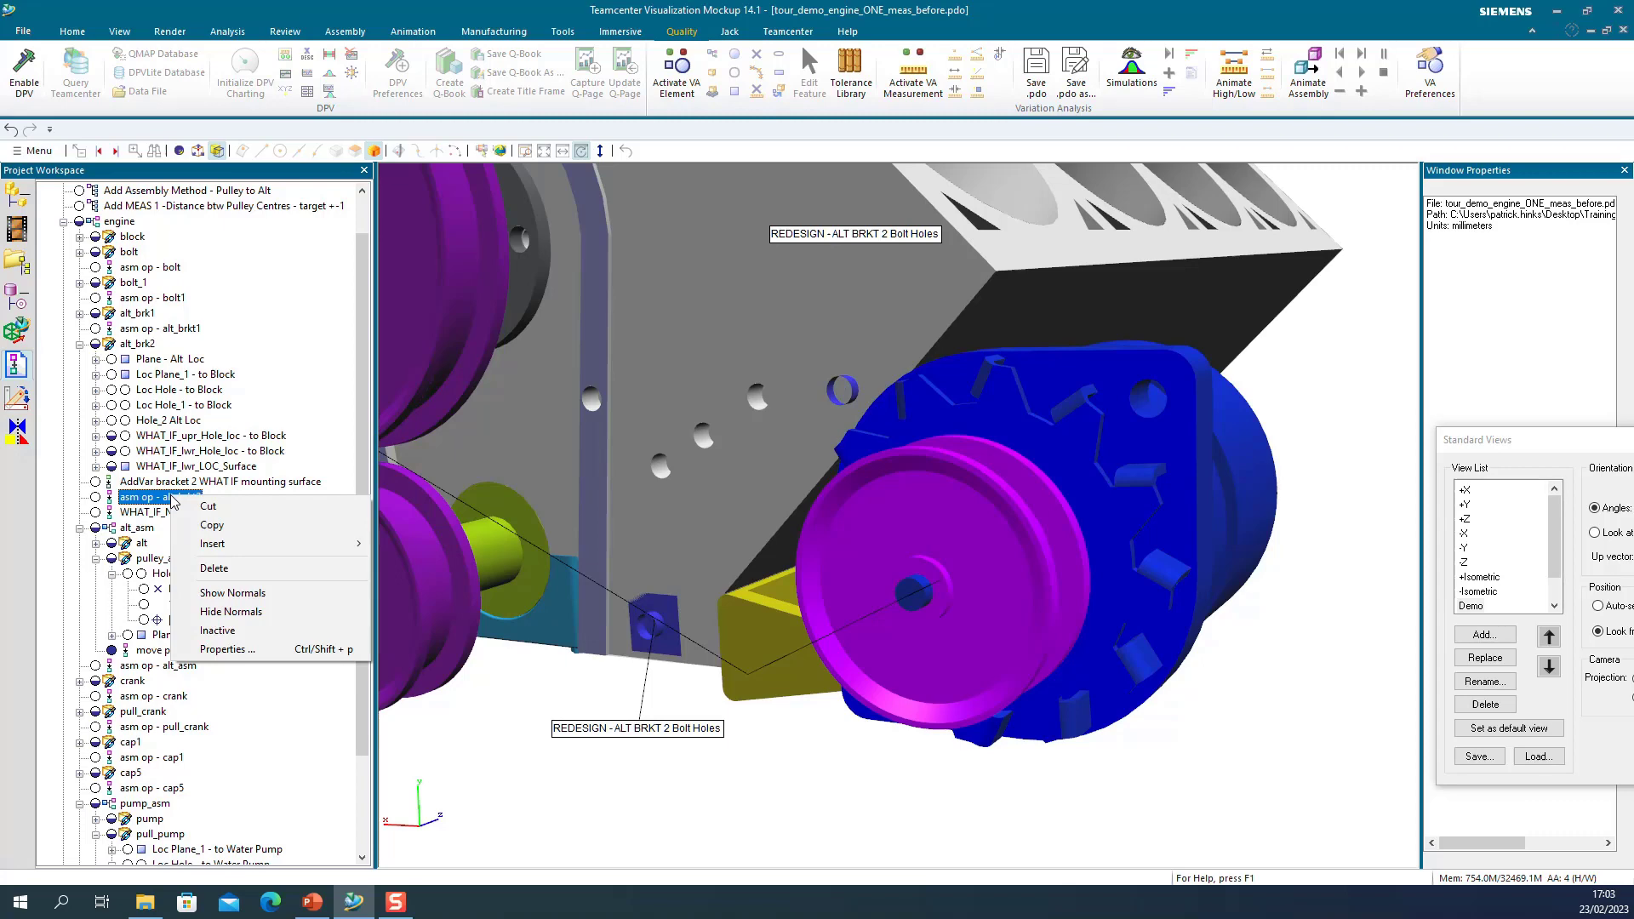
click(217, 629)
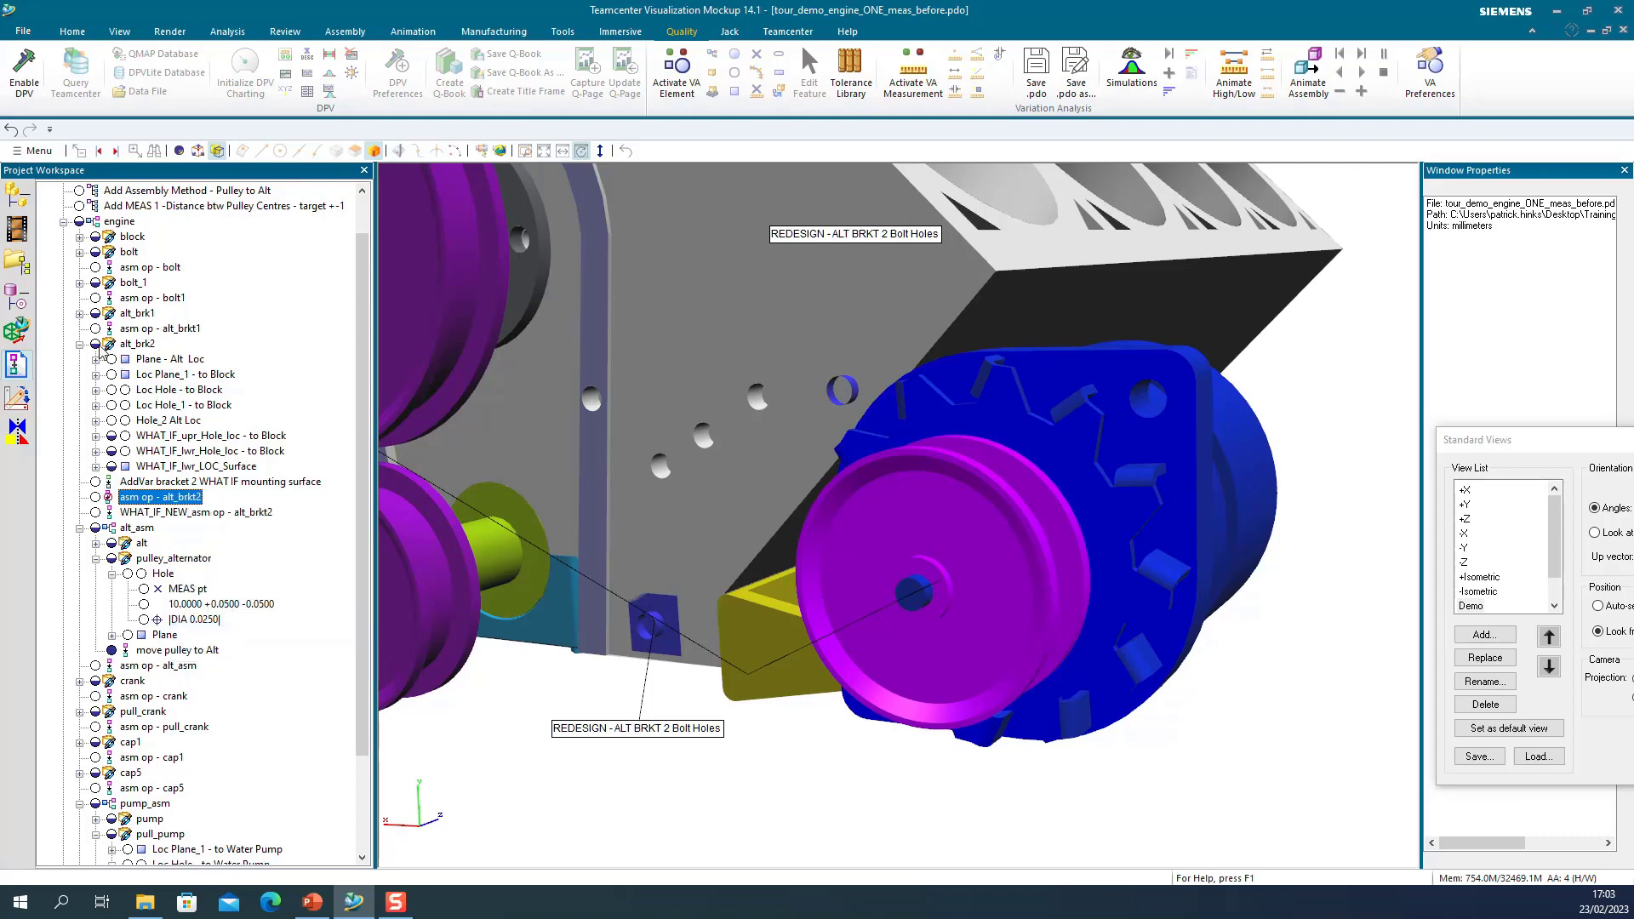
- Show the alt_brk2 bracket part again and return to the Demo view
right_click(128, 345)
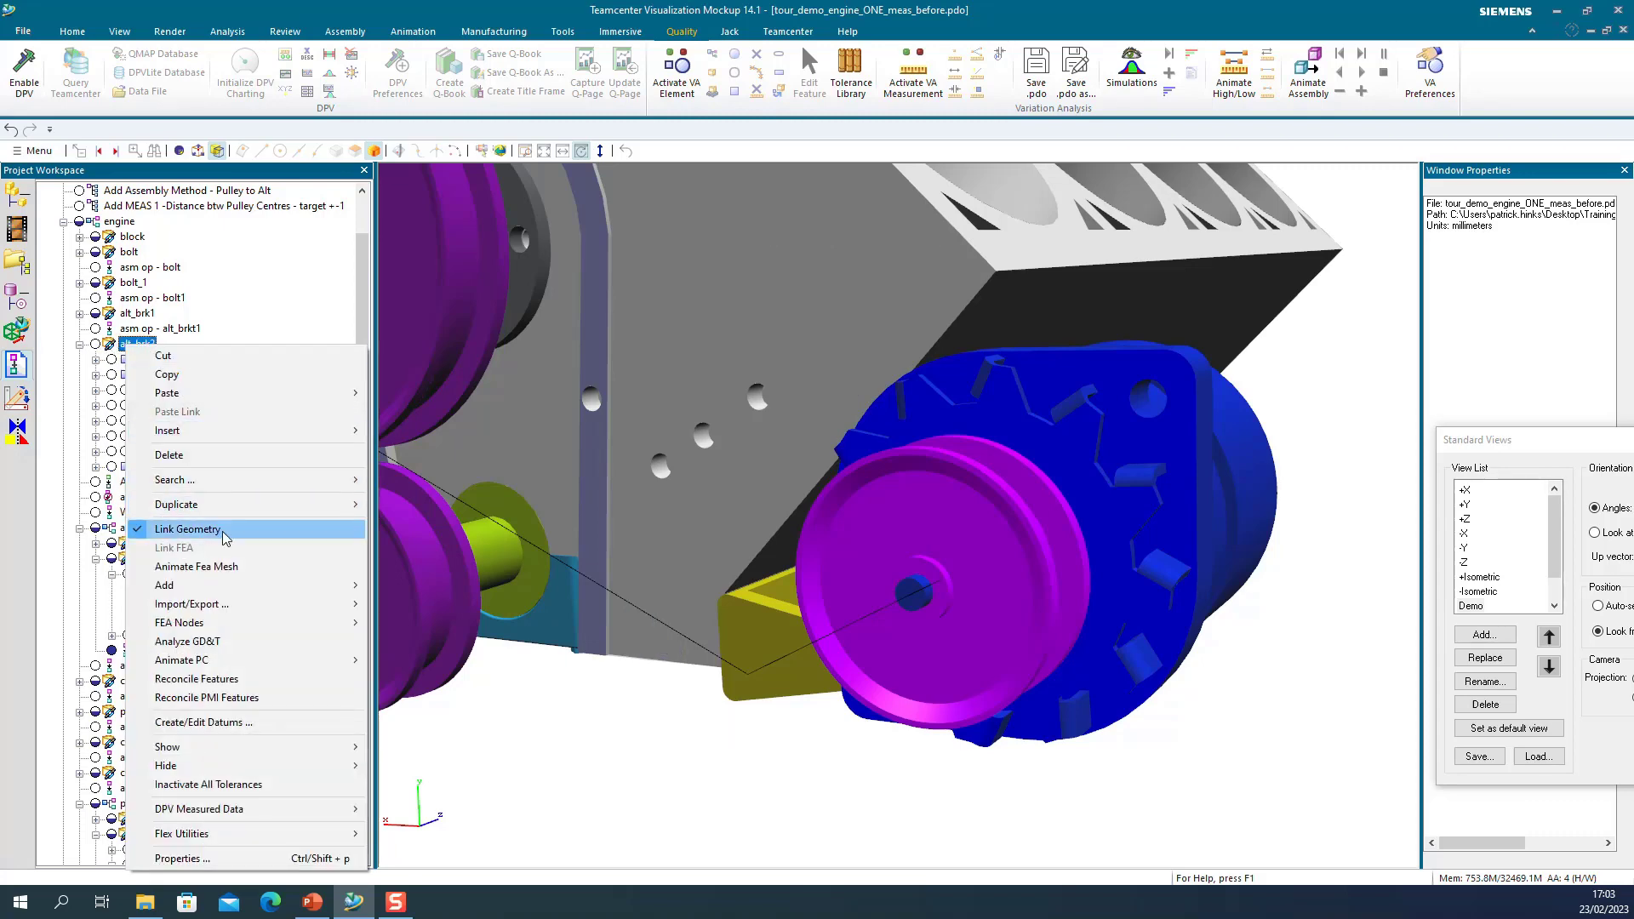
mouse_move(304, 749)
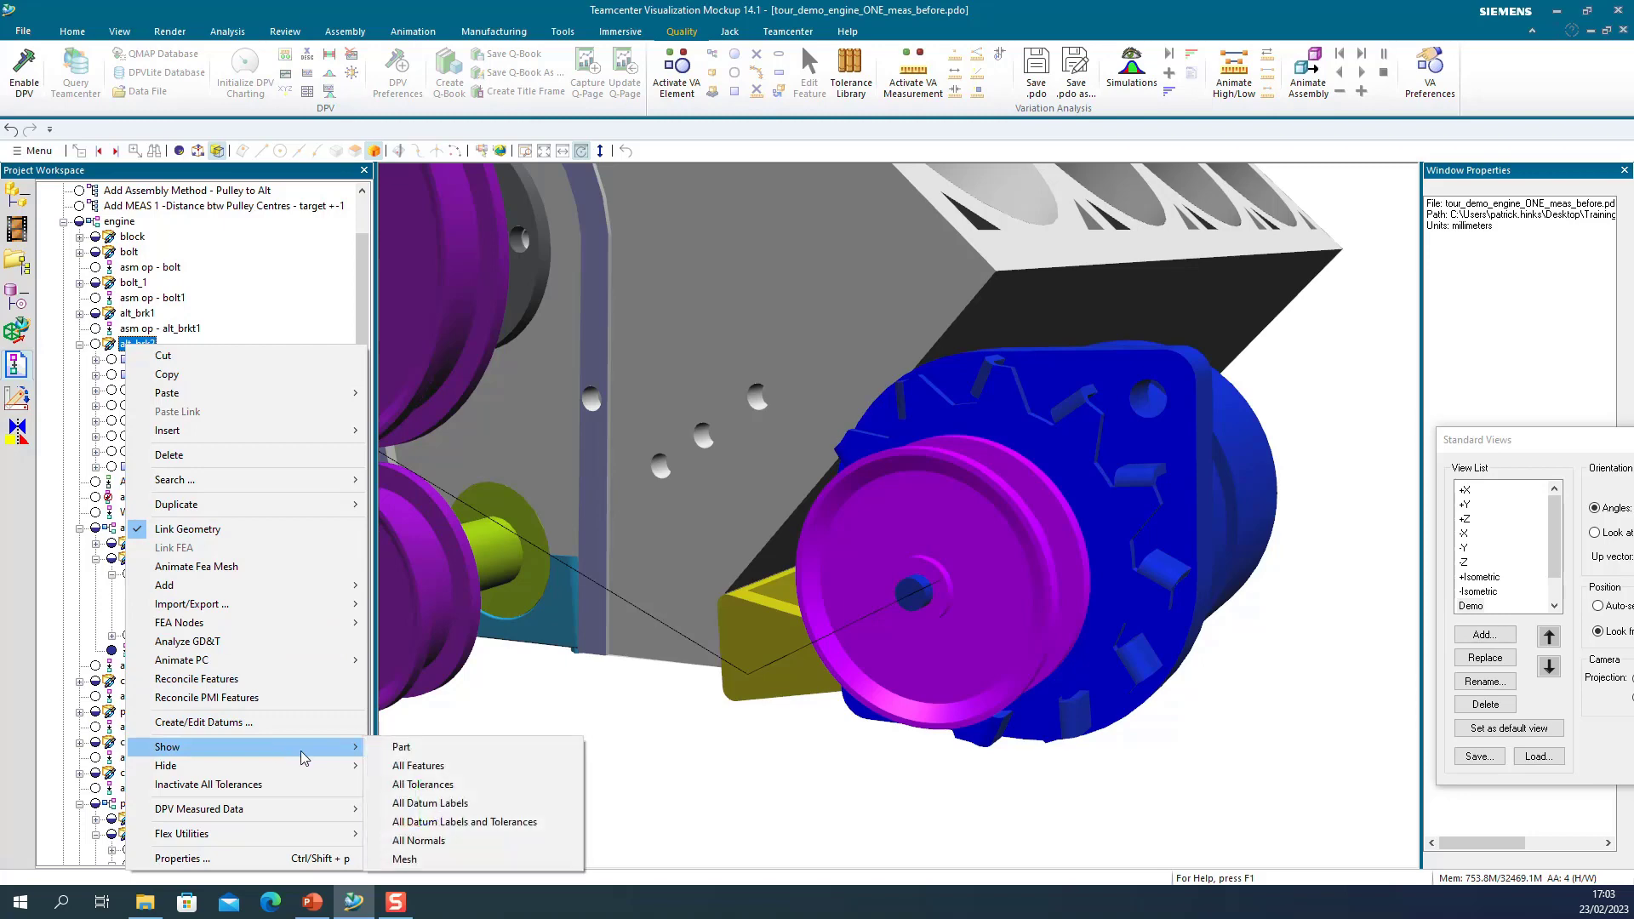
click(399, 749)
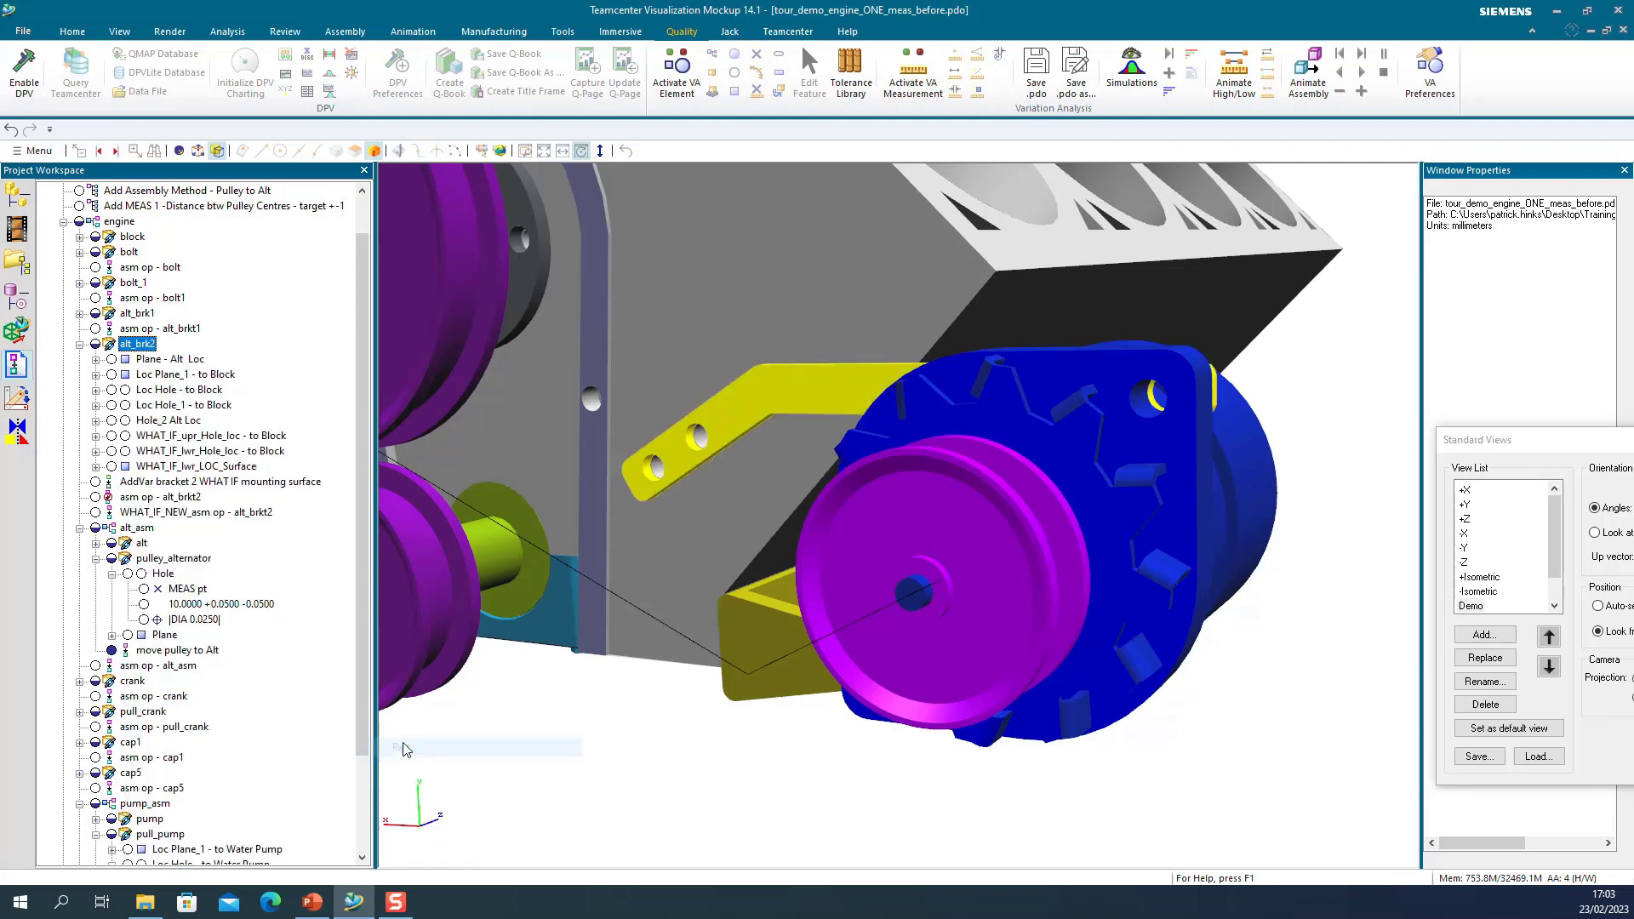
double_click(1485, 607)
- Rerun the 4526 variation simulations and open the MEAS 1 Contributor Report showing range 1.1
click(1132, 68)
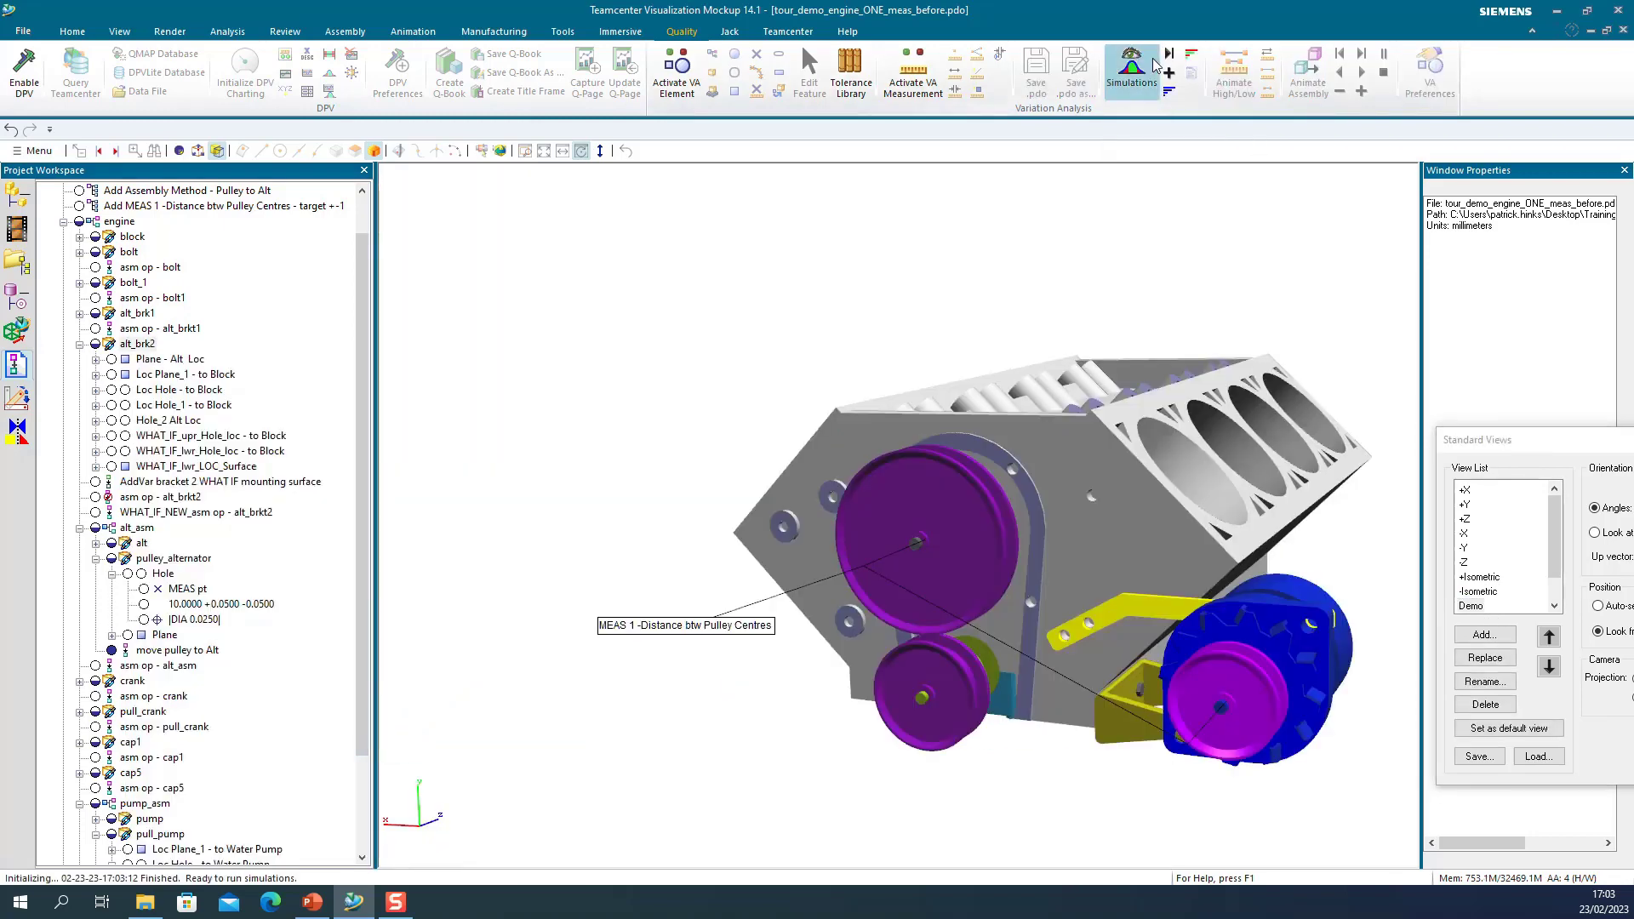
click(1169, 55)
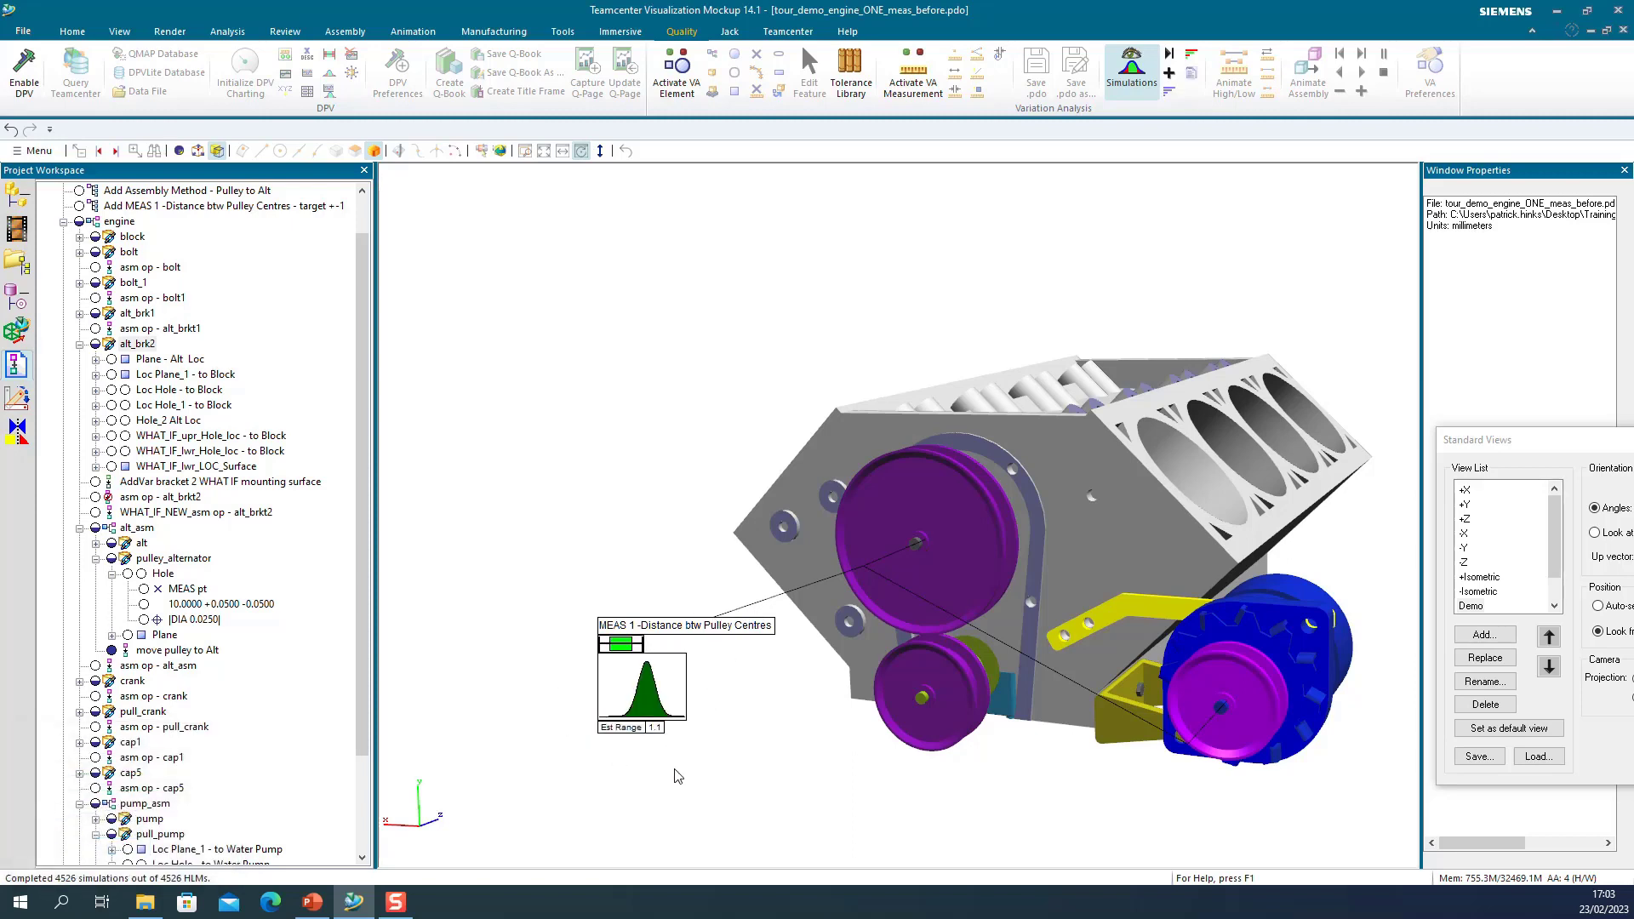
right_click(722, 630)
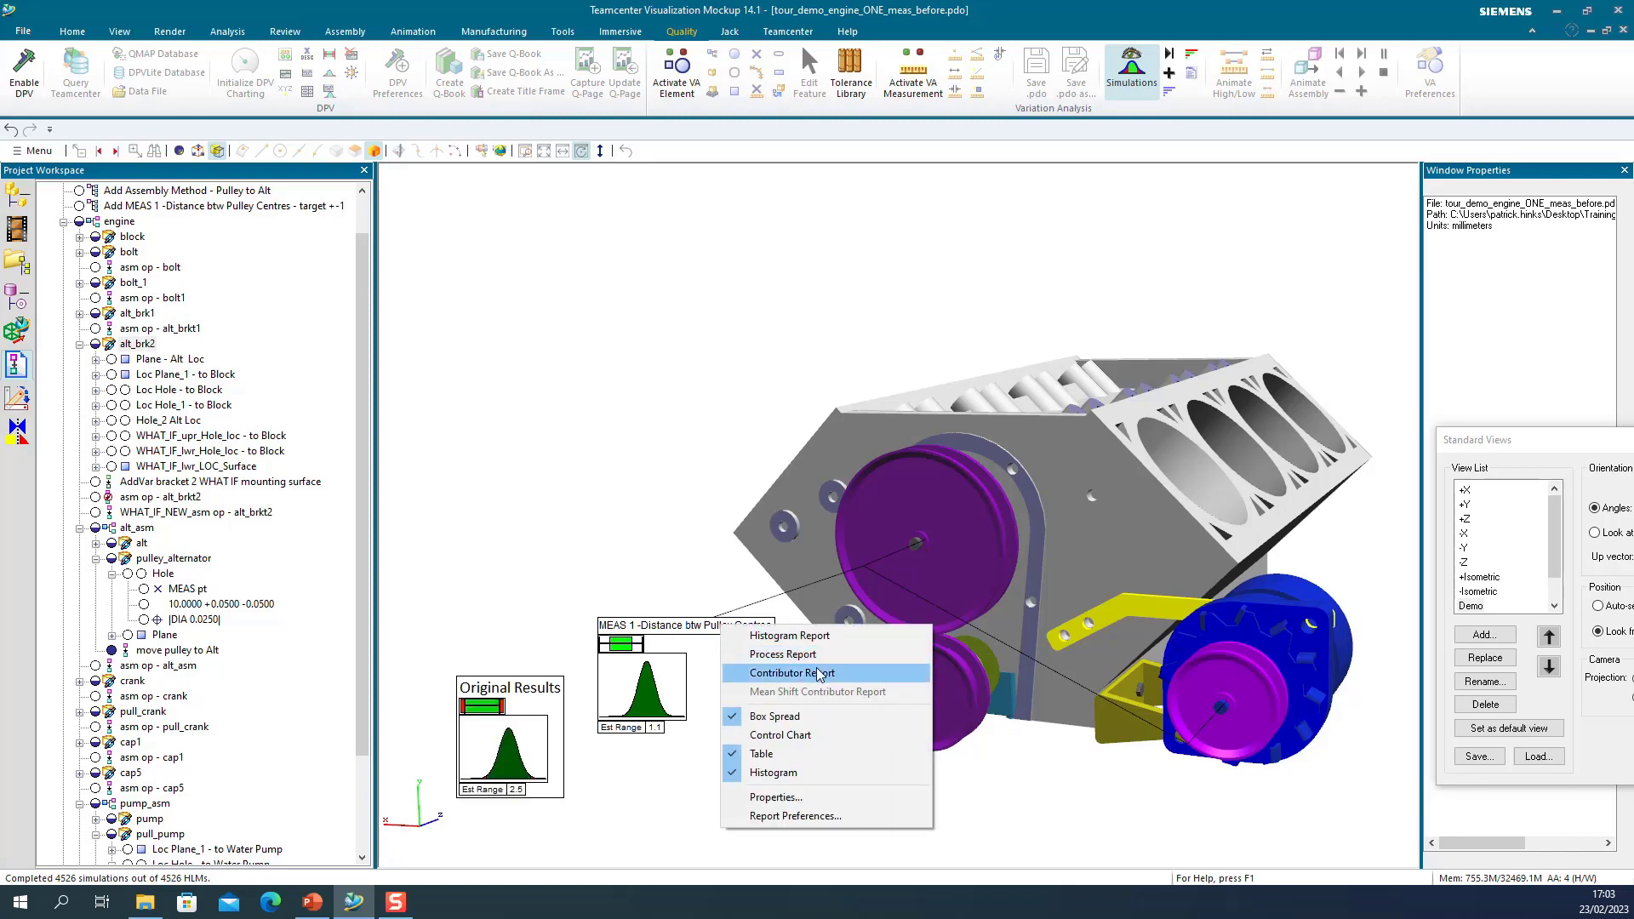
click(819, 674)
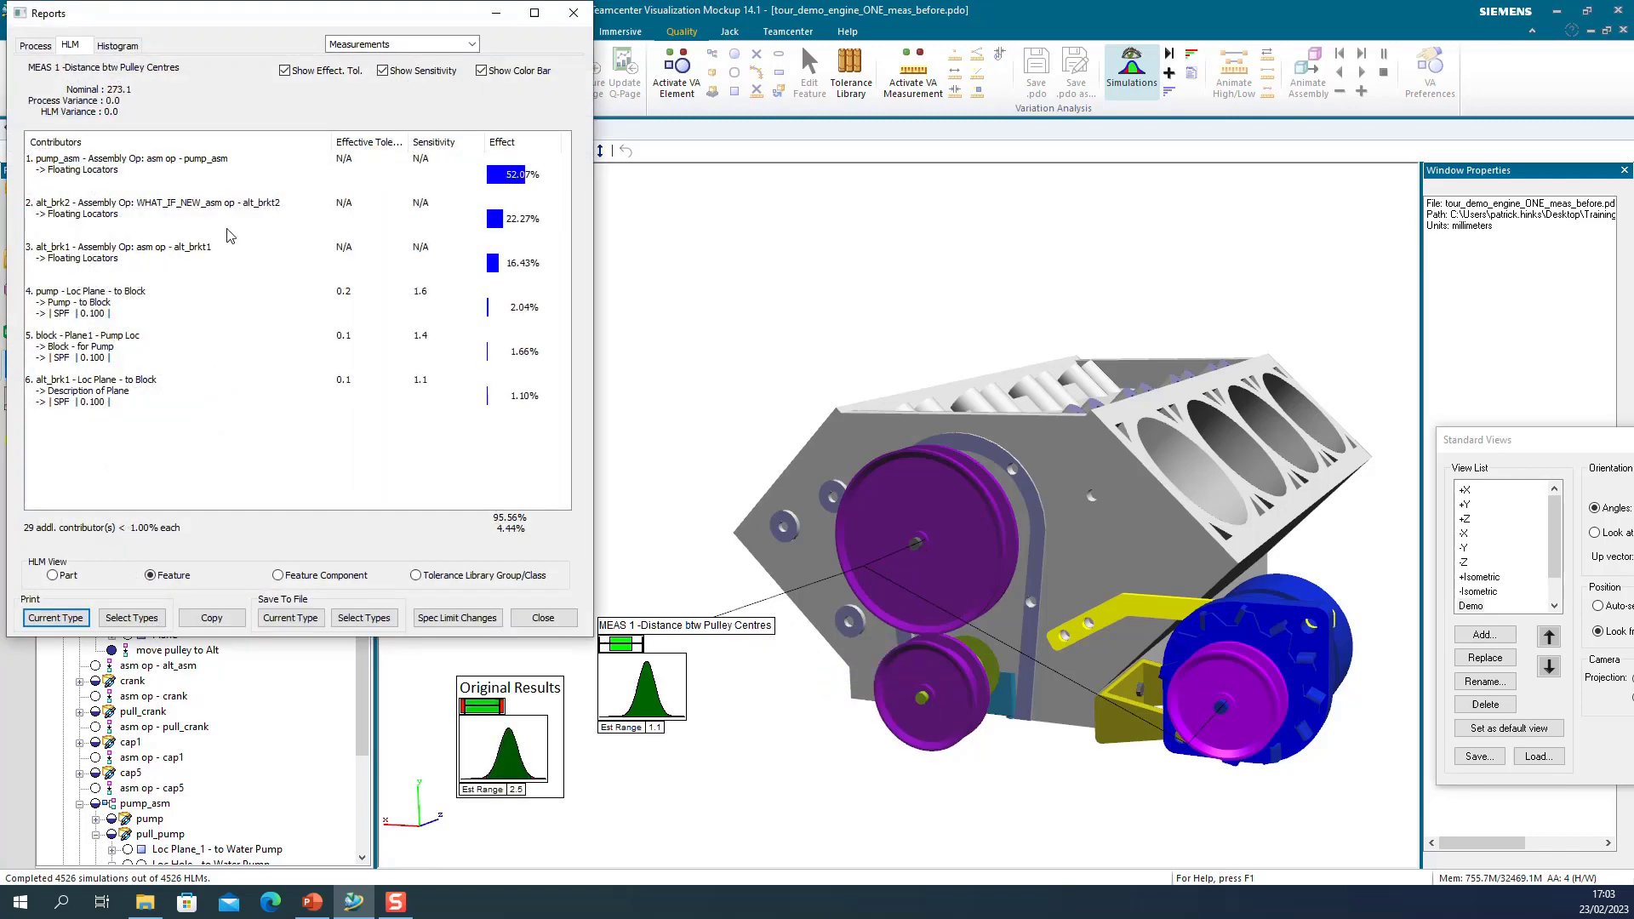
- Highlight the redesigned alt_brk2 contributor, then animate MEAS 1 between its high and low extremes
click(184, 206)
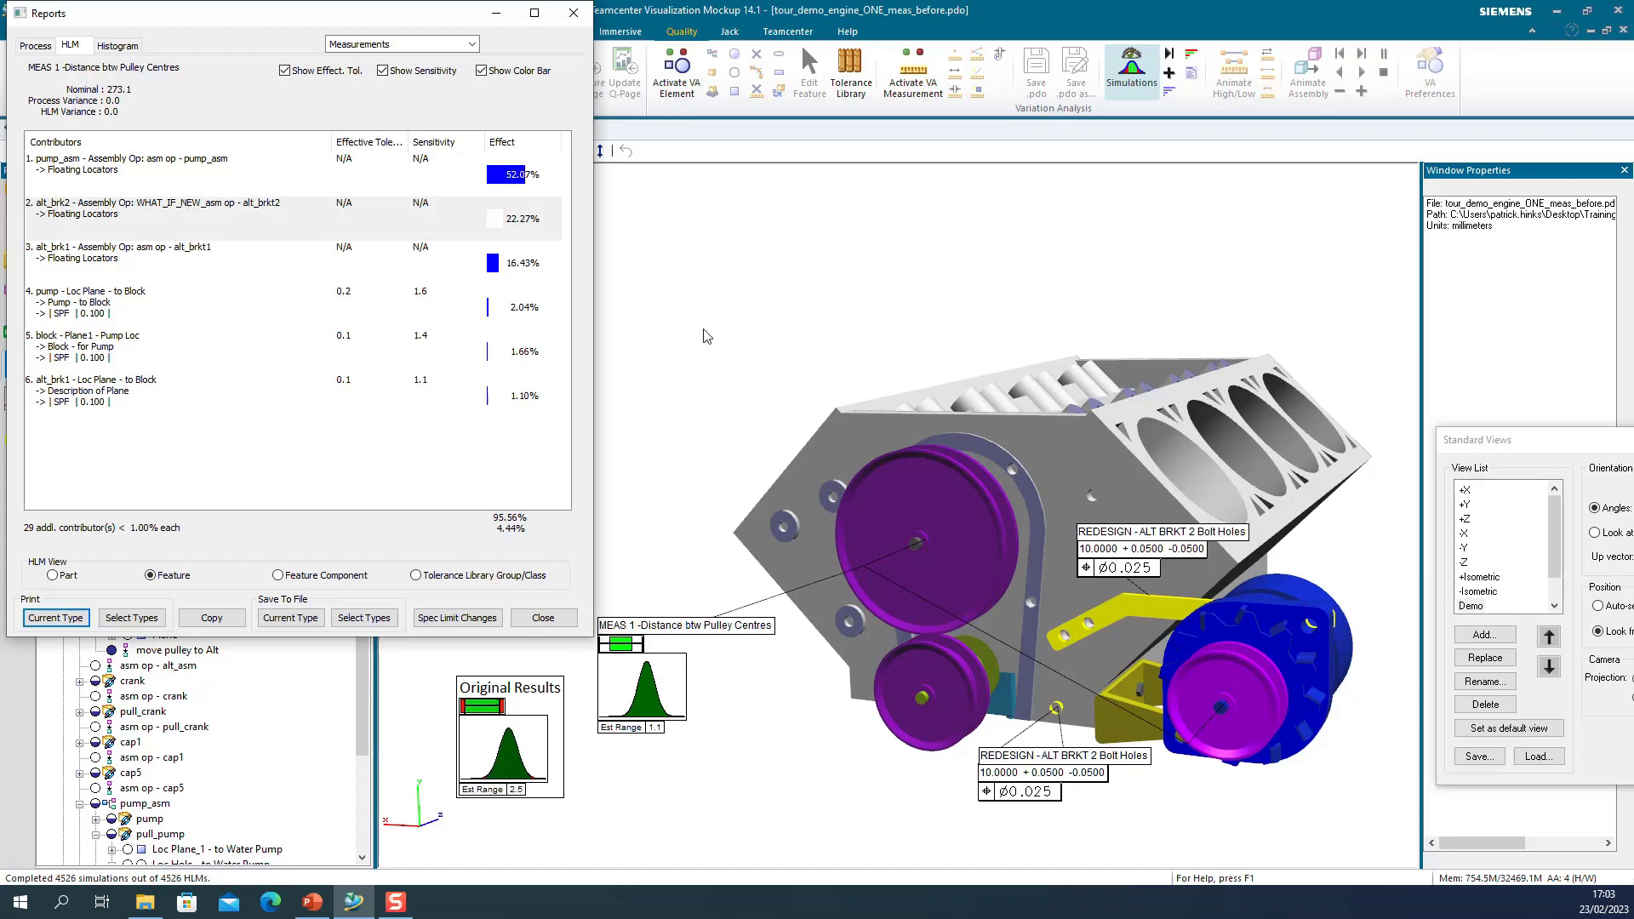
scroll(323, 759, down, 3)
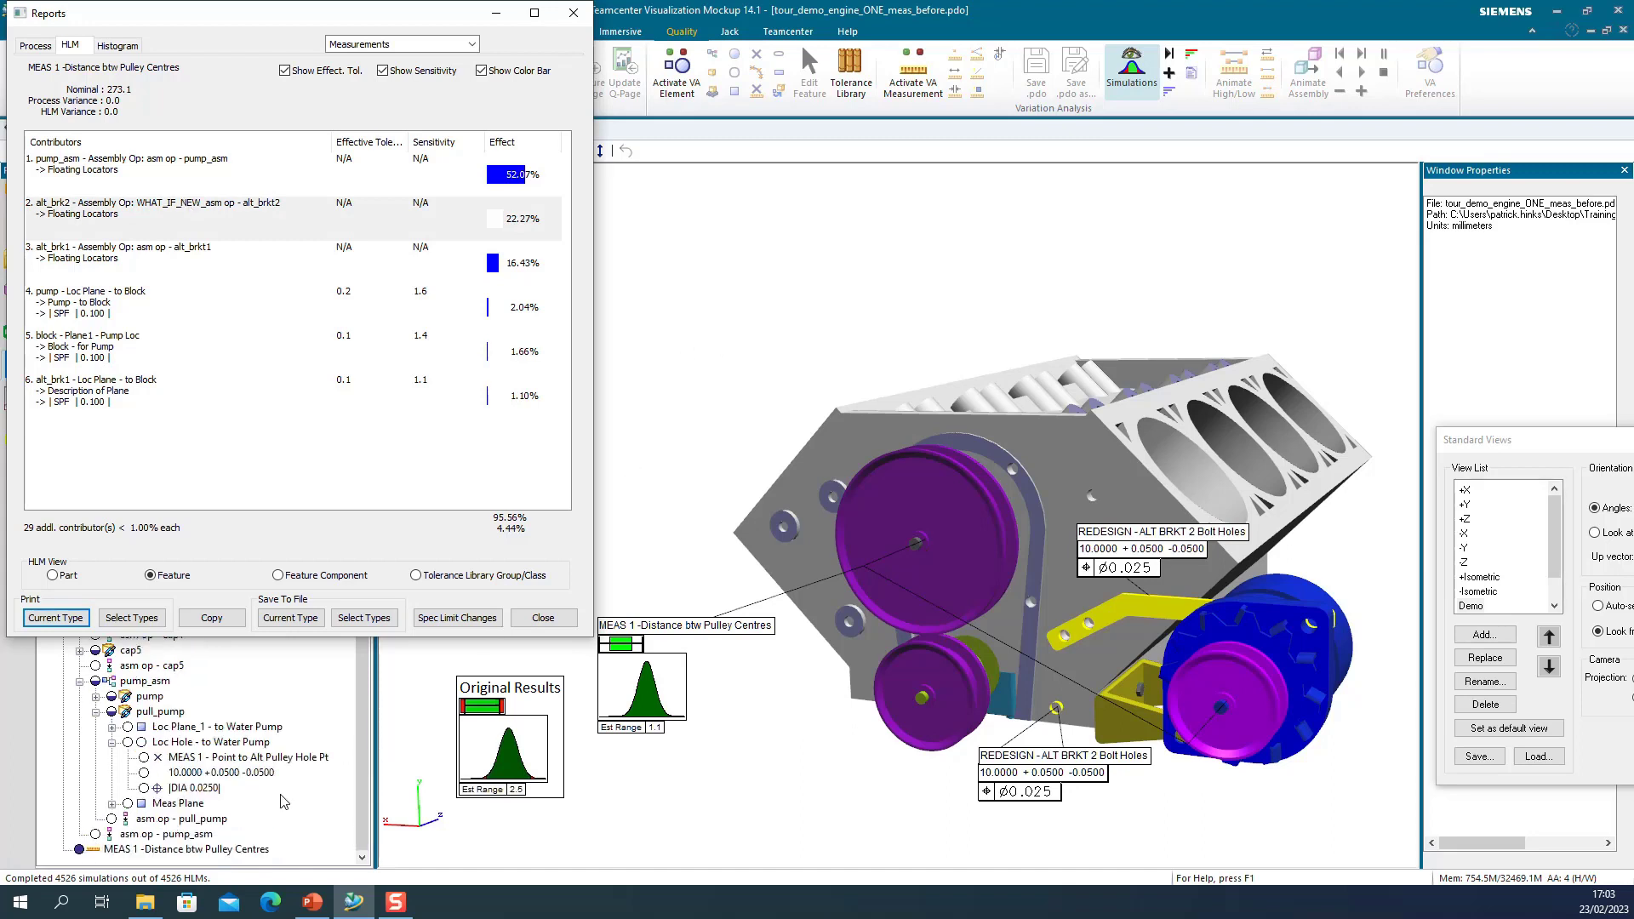
click(220, 851)
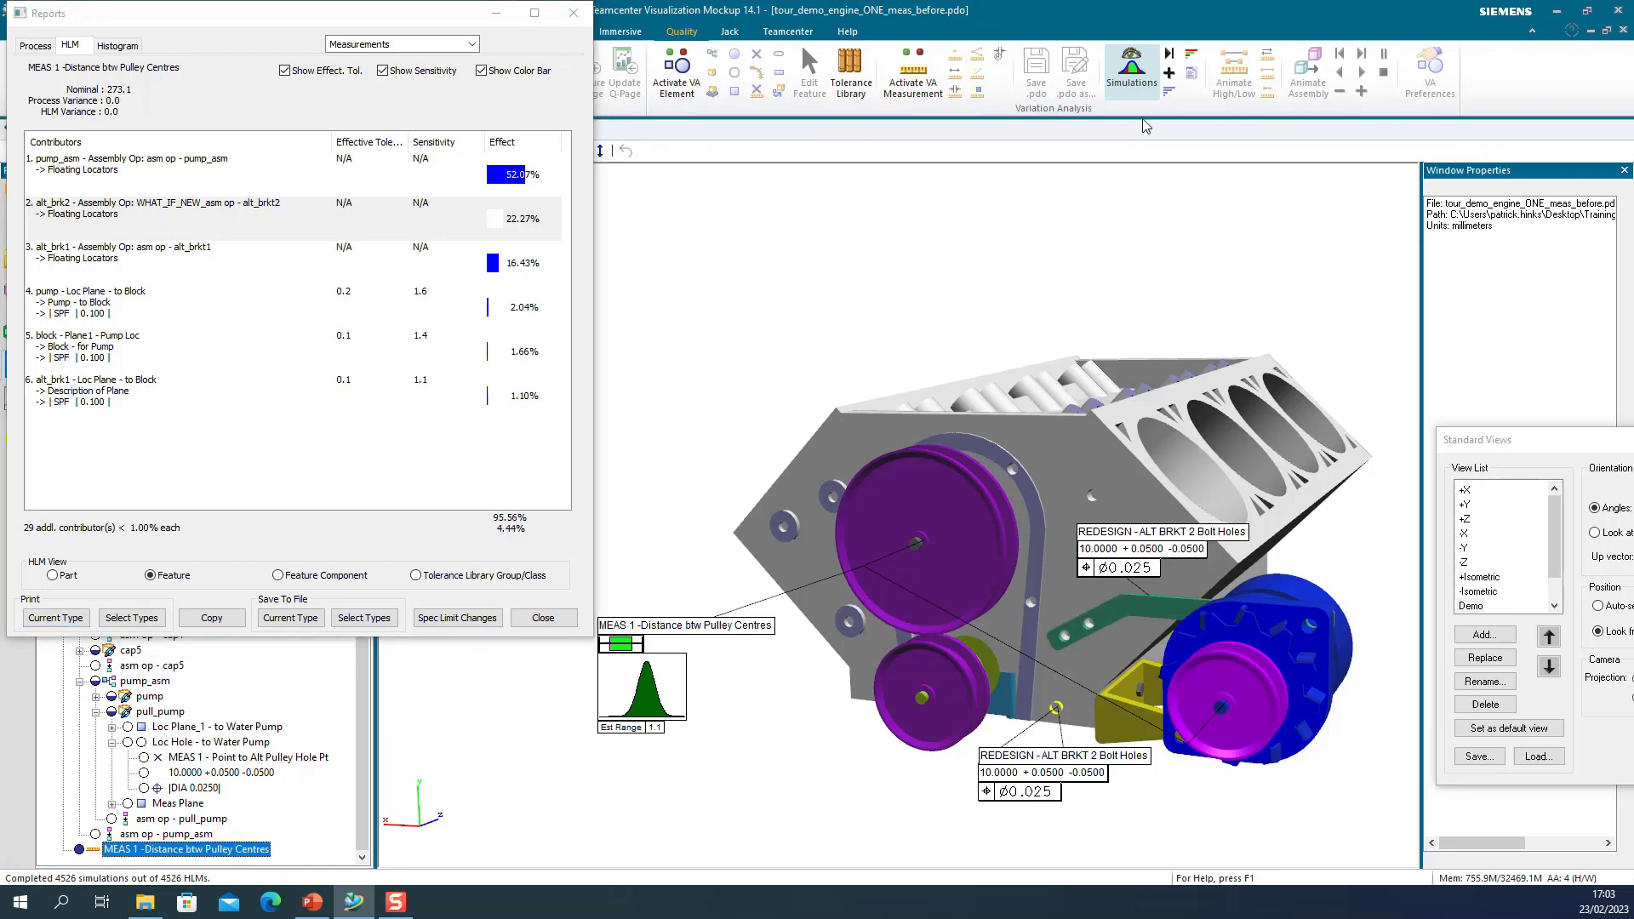
click(1233, 74)
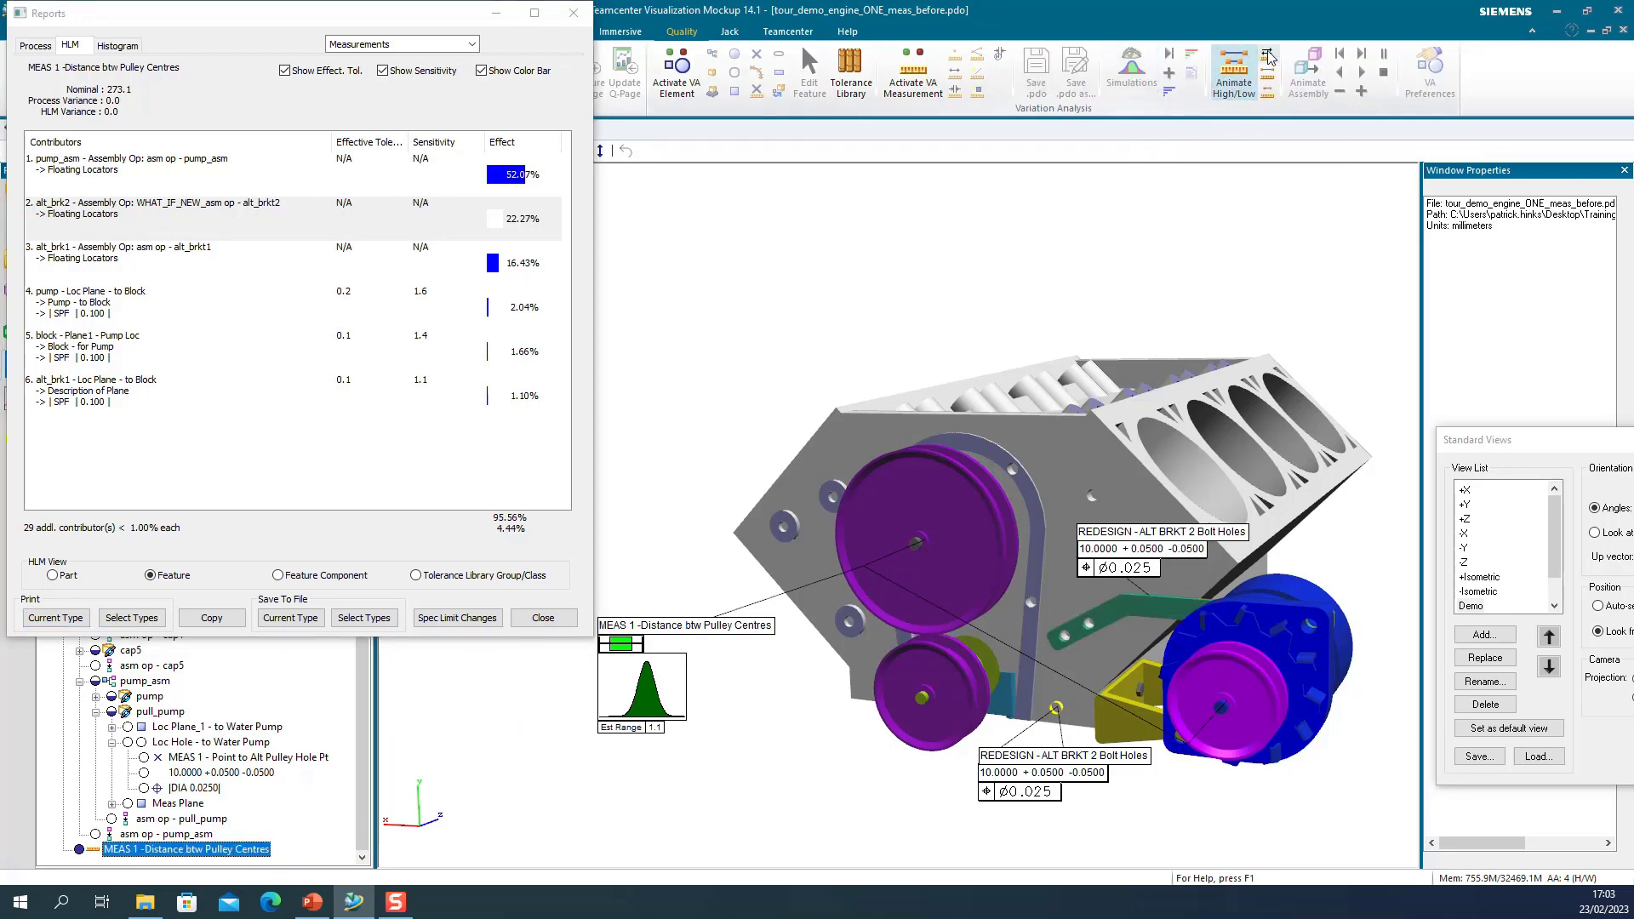